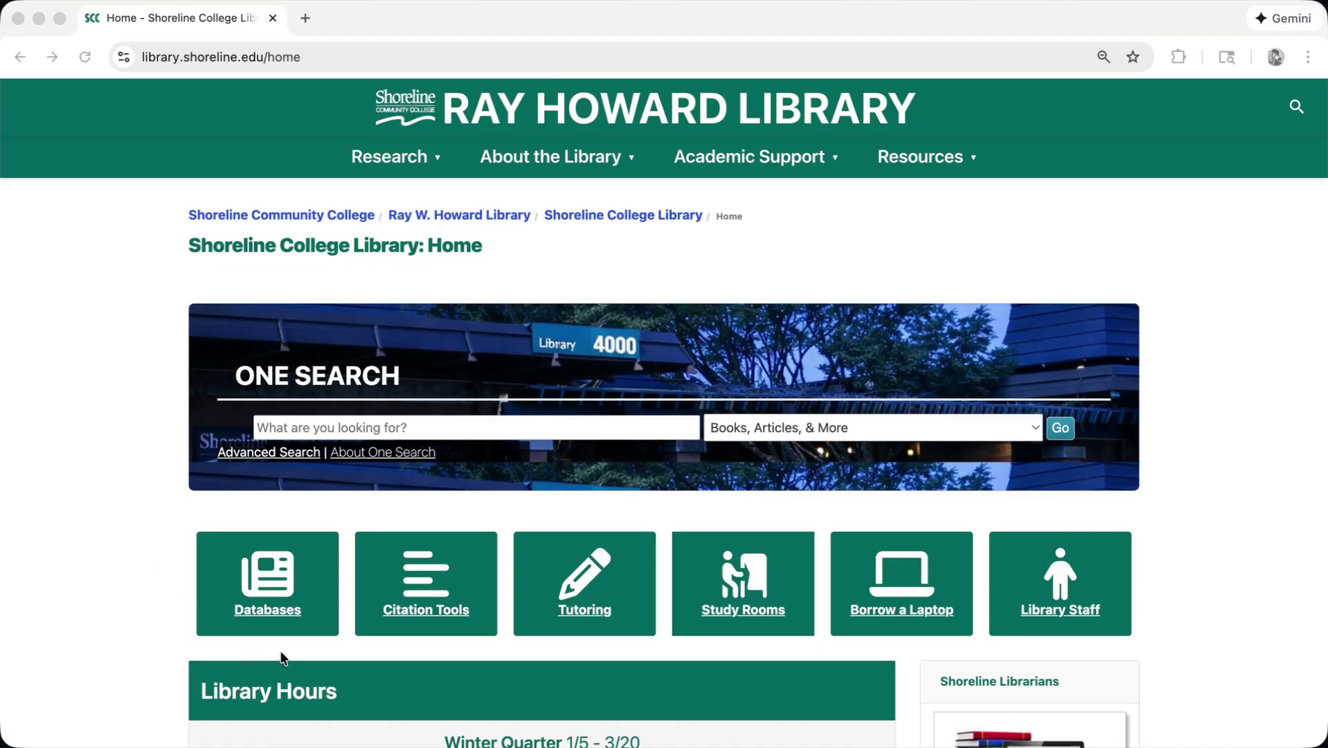
Open the library's A-Z Databases list, preview the databases starting with C, and return to the full list.
{"action": "left_click", "coordinate": [294, 540]}
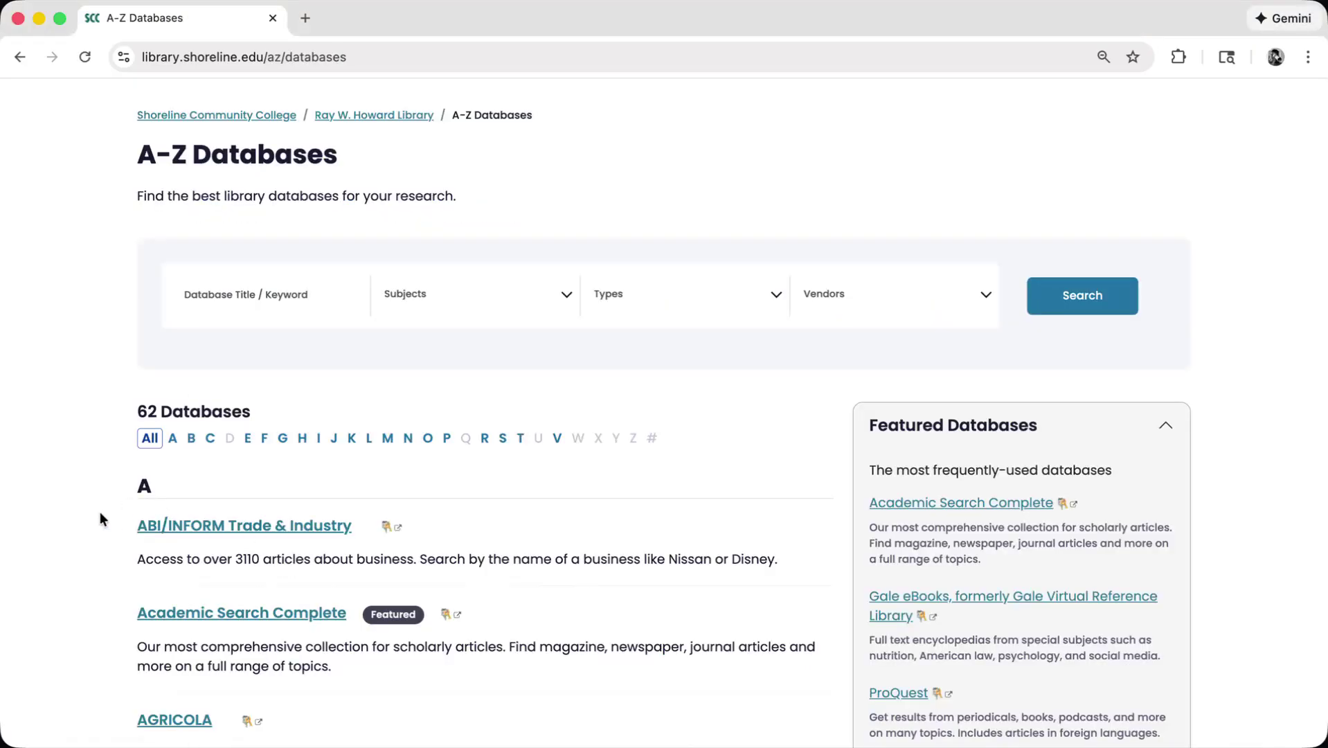
{"action": "left_click", "coordinate": [209, 438]}
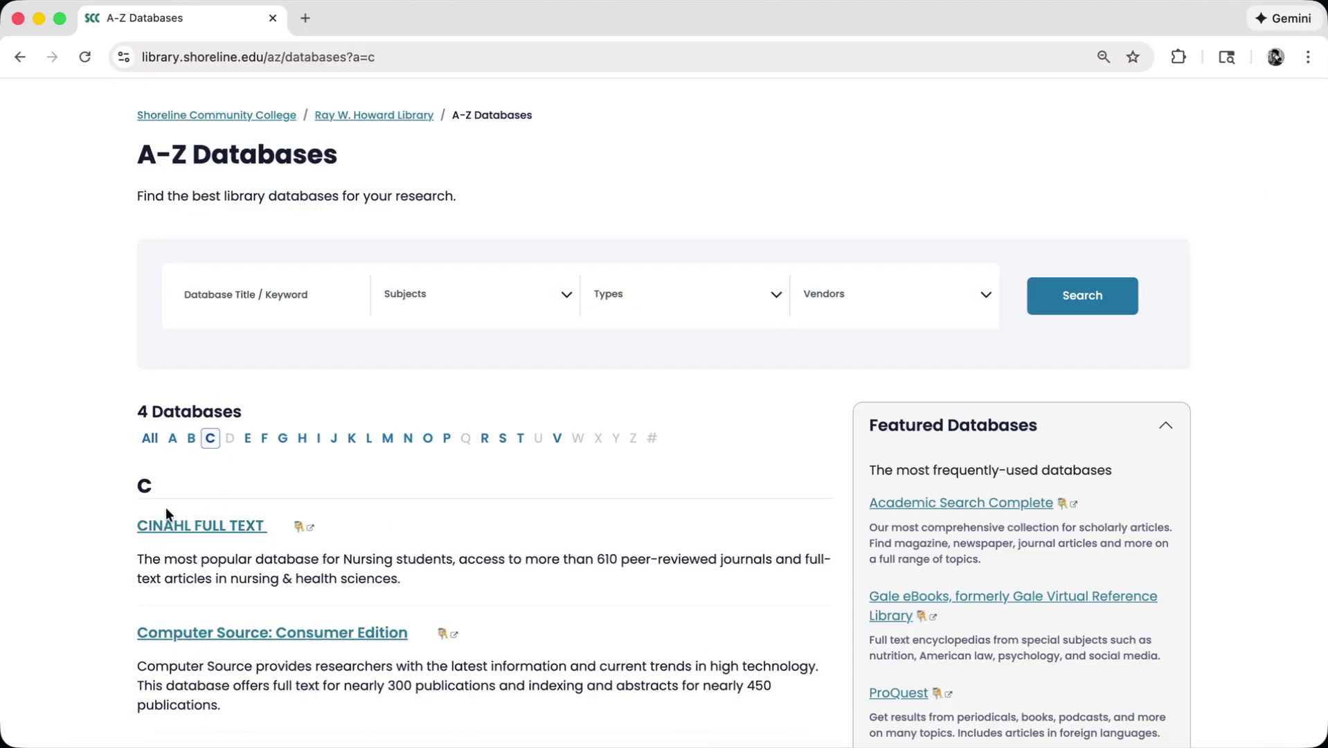
{"action": "left_click", "coordinate": [150, 438]}
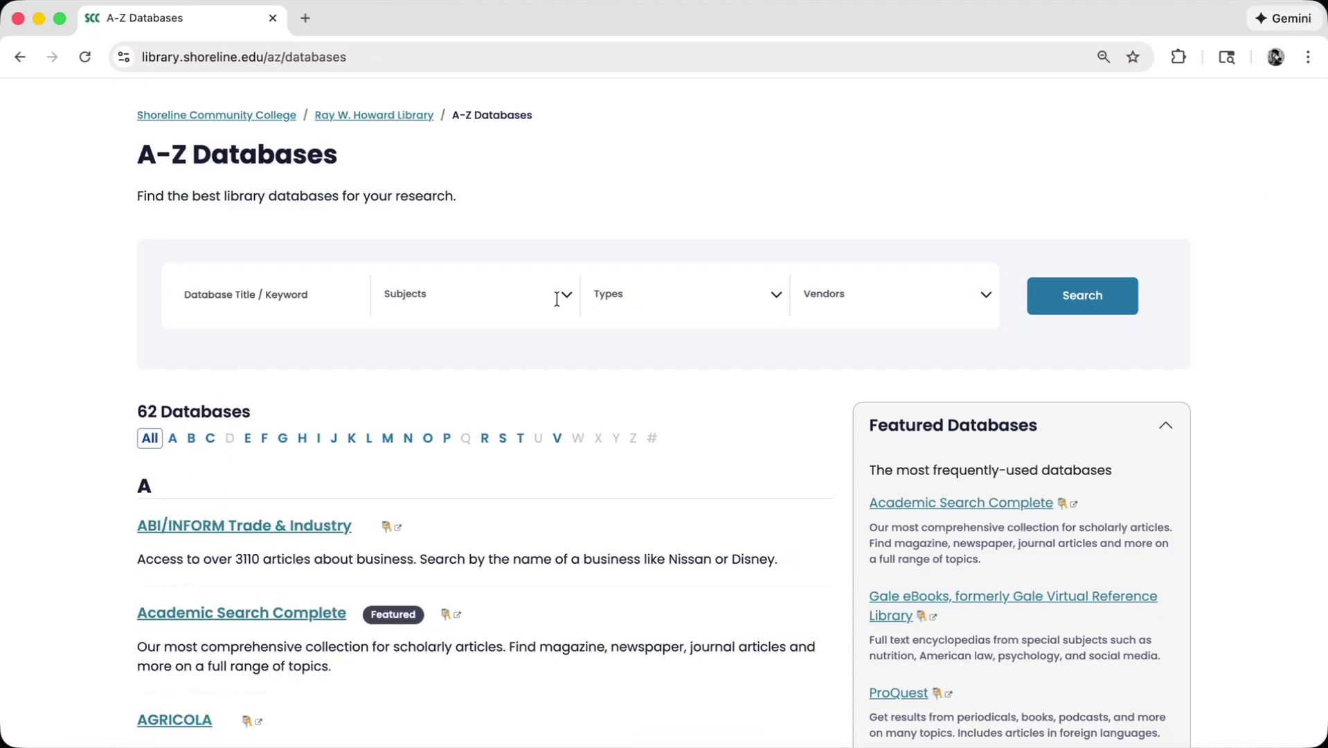
Filter the databases by the subject Nursing and open CINAHL FULL TEXT from the results.
{"action": "left_click", "coordinate": [563, 294]}
{"action": "scroll", "coordinate": [510, 377], "scroll_direction": "down", "scroll_amount": 2}
{"action": "scroll", "coordinate": [510, 378], "scroll_direction": "down", "scroll_amount": 6}
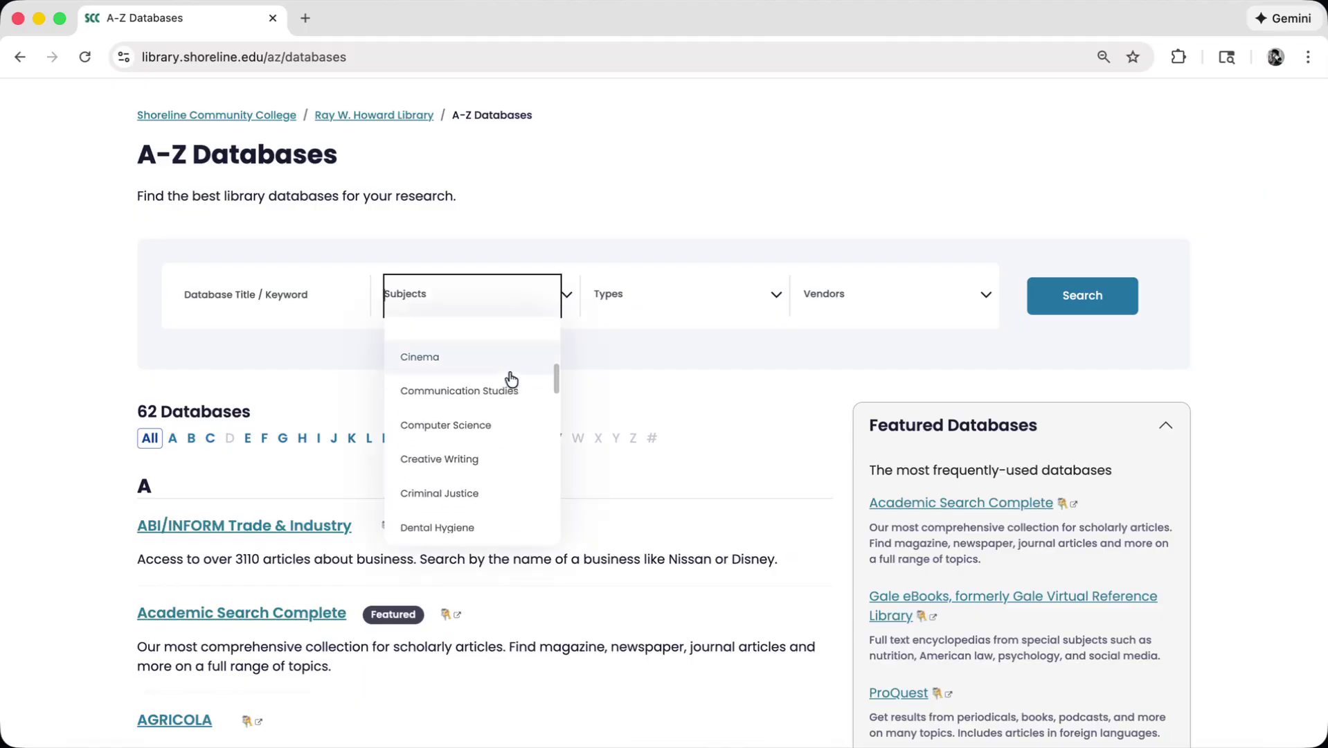
{"action": "scroll", "coordinate": [509, 378], "scroll_direction": "down", "scroll_amount": 3}
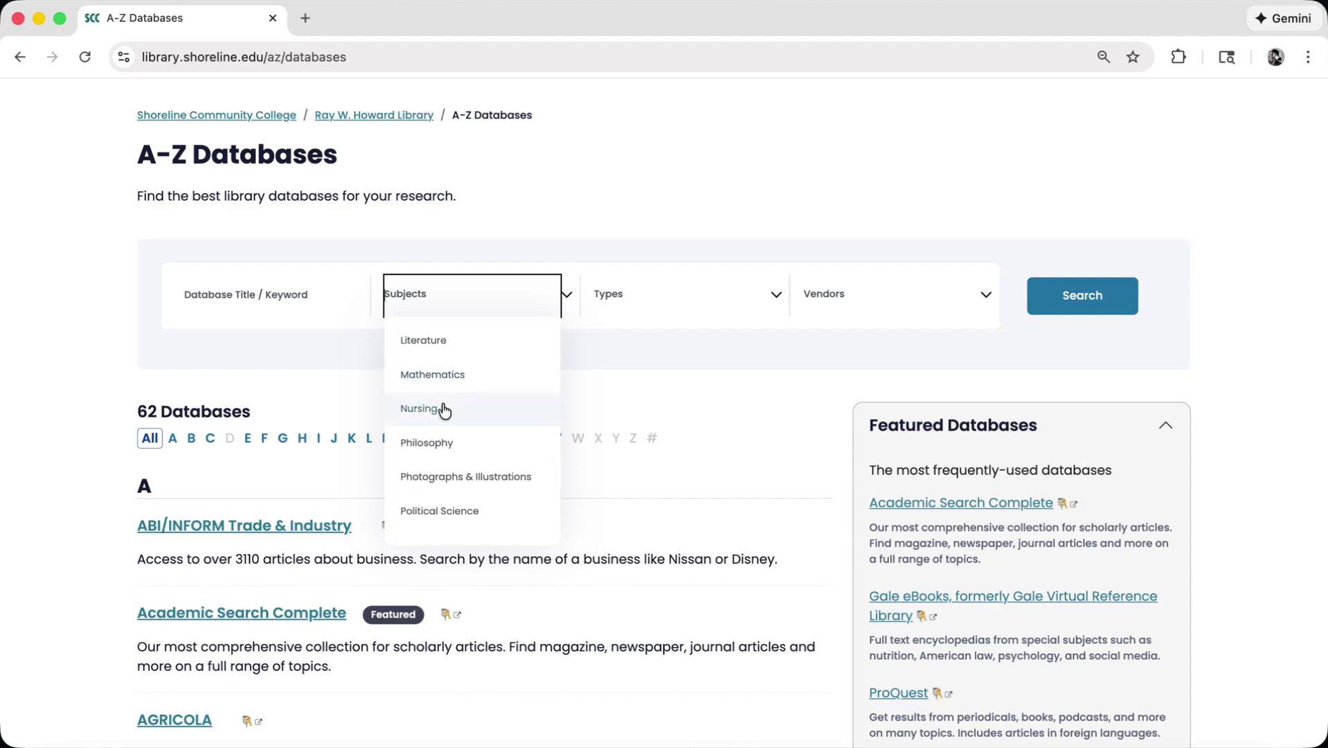
{"action": "left_click", "coordinate": [444, 408]}
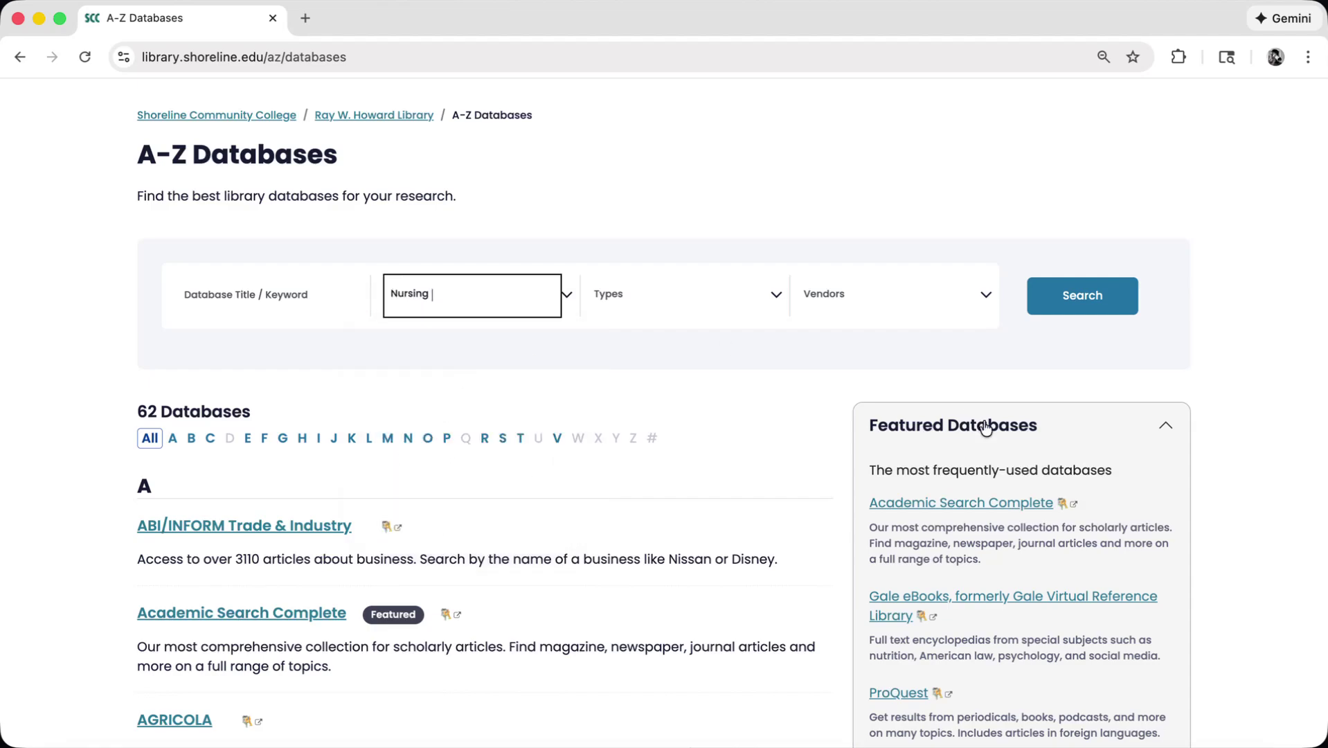
{"action": "left_click", "coordinate": [1067, 311]}
{"action": "scroll", "coordinate": [50, 419], "scroll_direction": "down", "scroll_amount": 4}
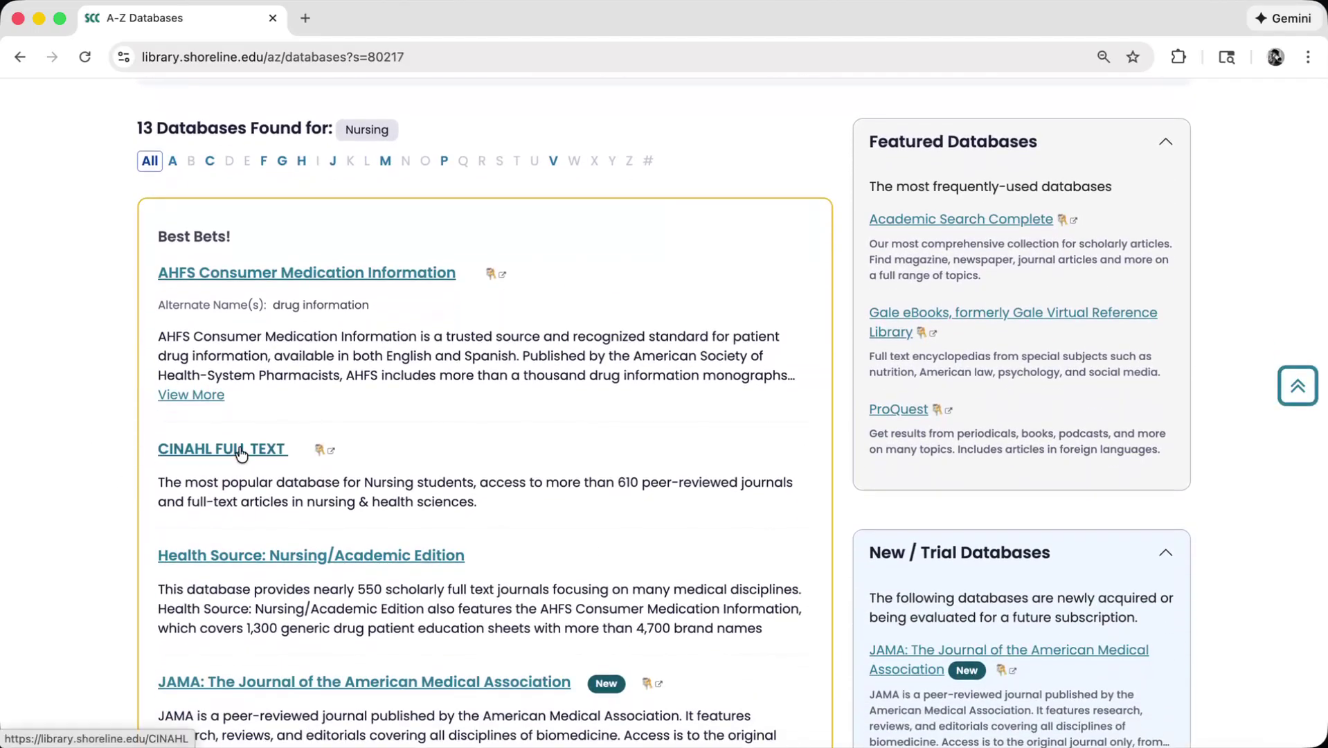
{"action": "left_click", "coordinate": [240, 450]}
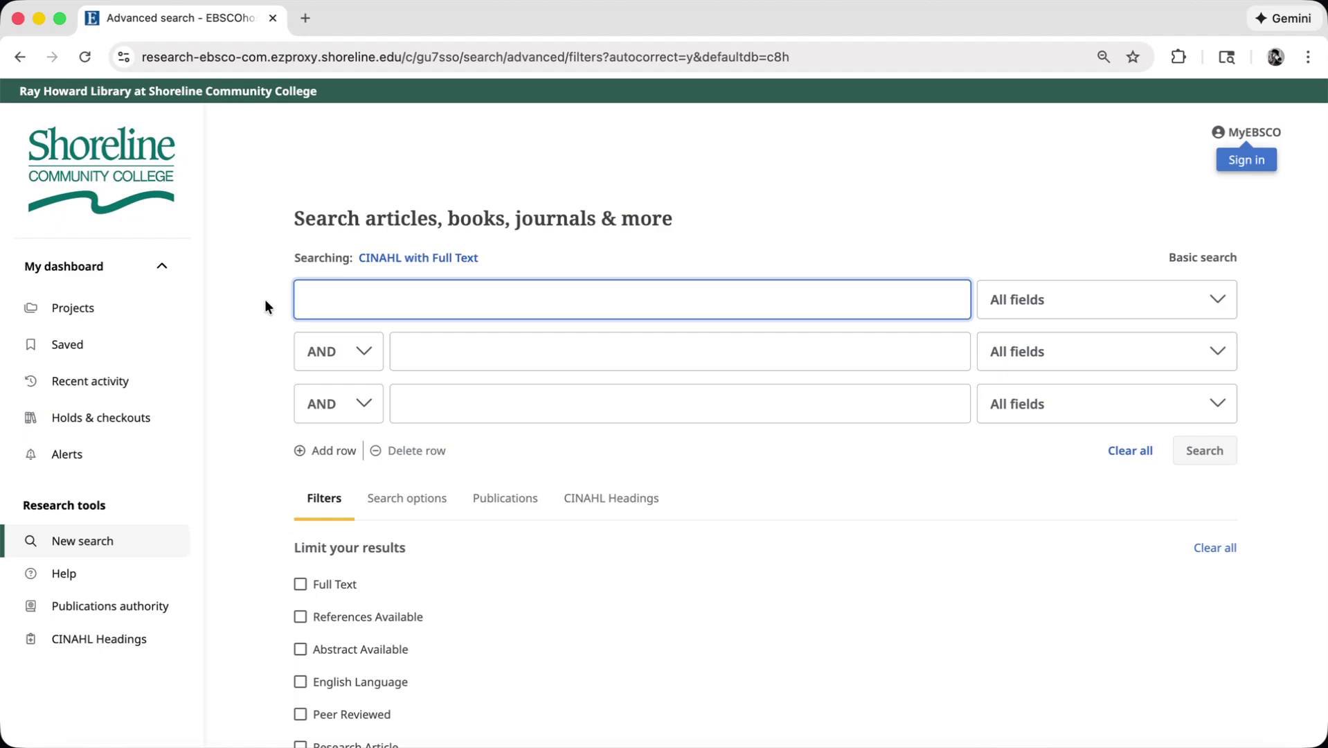
Enter "asthma" as the first search term and the suggestion "steriods or corticosteroids" as the second, combined with AND.
{"action": "type", "text": "asthma"}
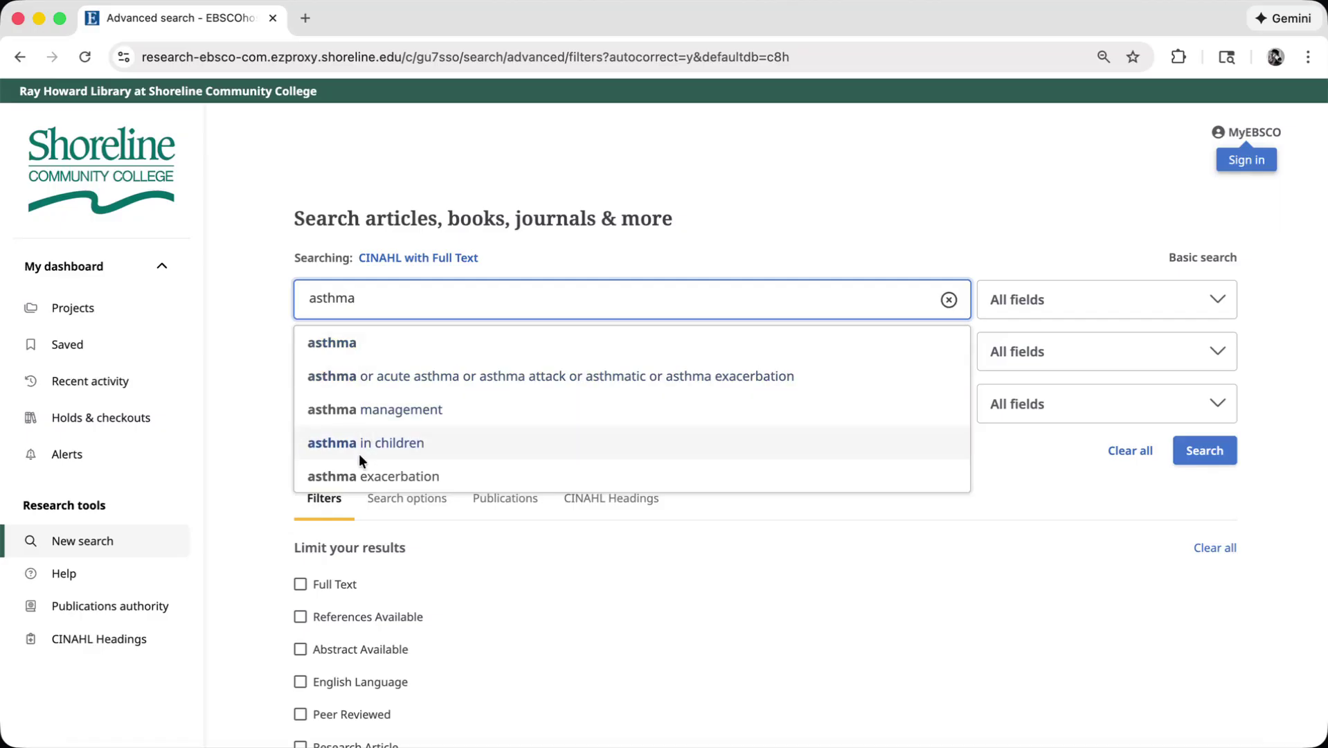
{"action": "left_click", "coordinate": [267, 355]}
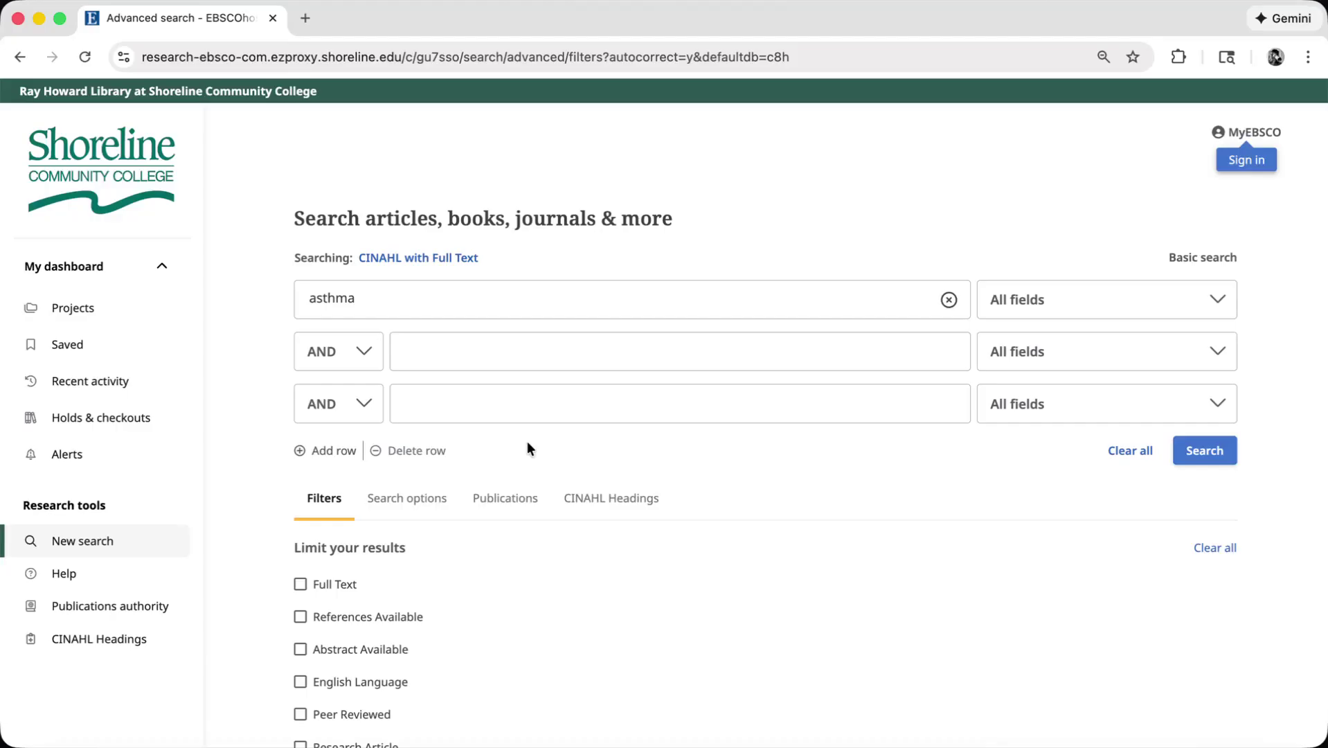
{"action": "left_click", "coordinate": [441, 346]}
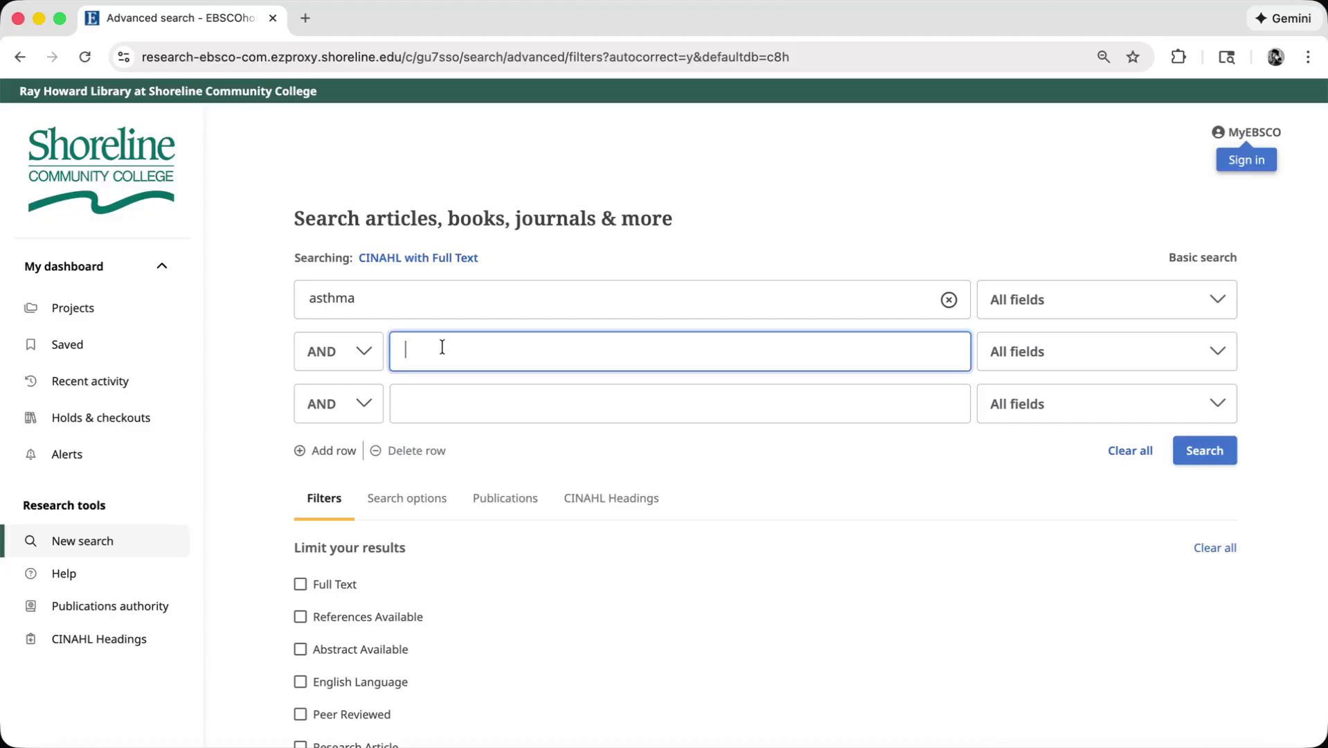
{"action": "type", "text": "sterio"}
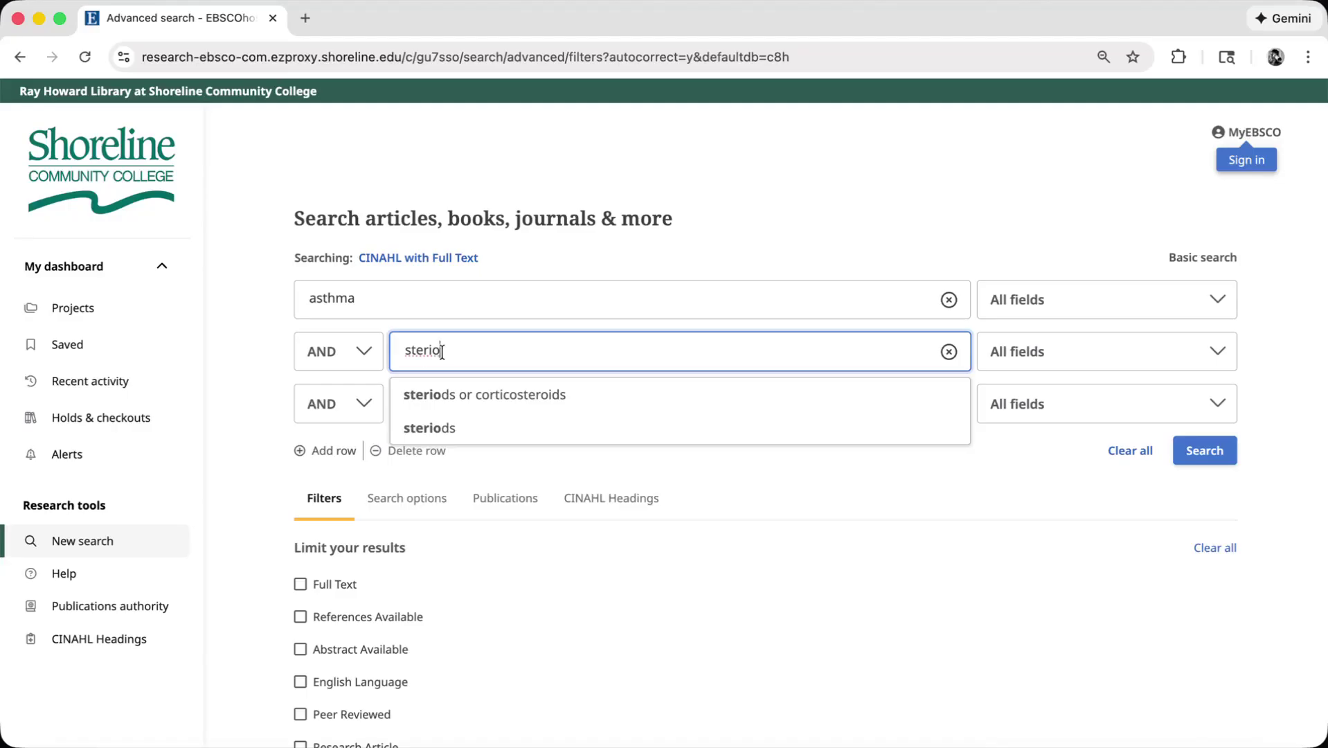
{"action": "left_click", "coordinate": [441, 395]}
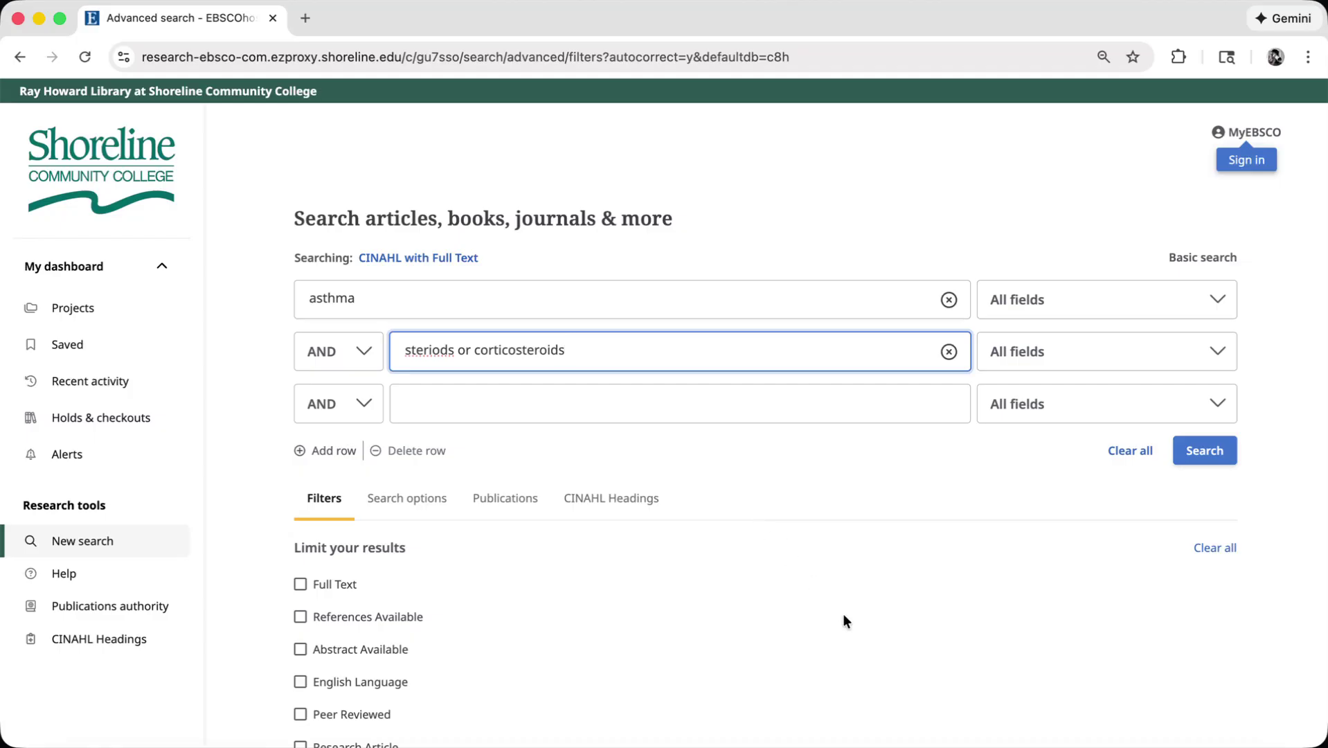
Limit the search results to Full Text, Peer Reviewed and Research Article.
{"action": "scroll", "coordinate": [843, 614], "scroll_direction": "down", "scroll_amount": 2}
{"action": "scroll", "coordinate": [843, 614], "scroll_direction": "down", "scroll_amount": 4}
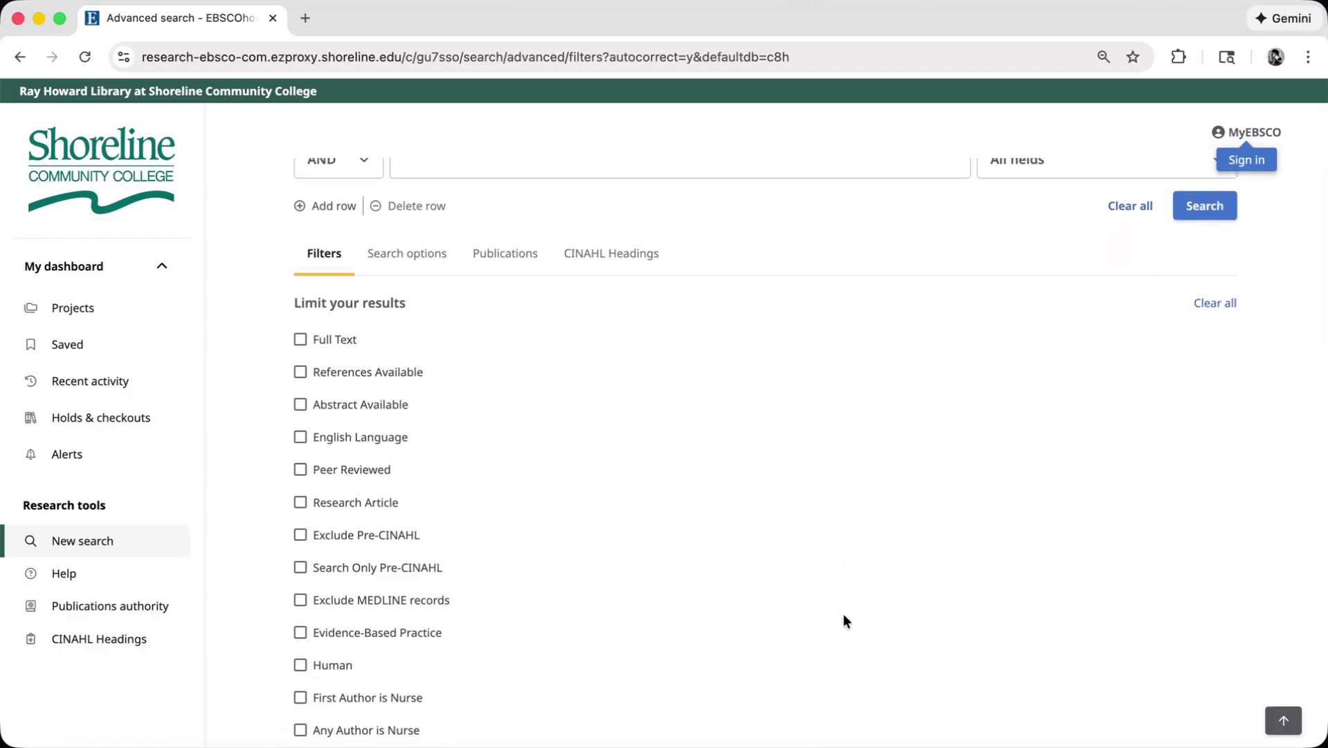
{"action": "scroll", "coordinate": [843, 615], "scroll_direction": "down", "scroll_amount": 1}
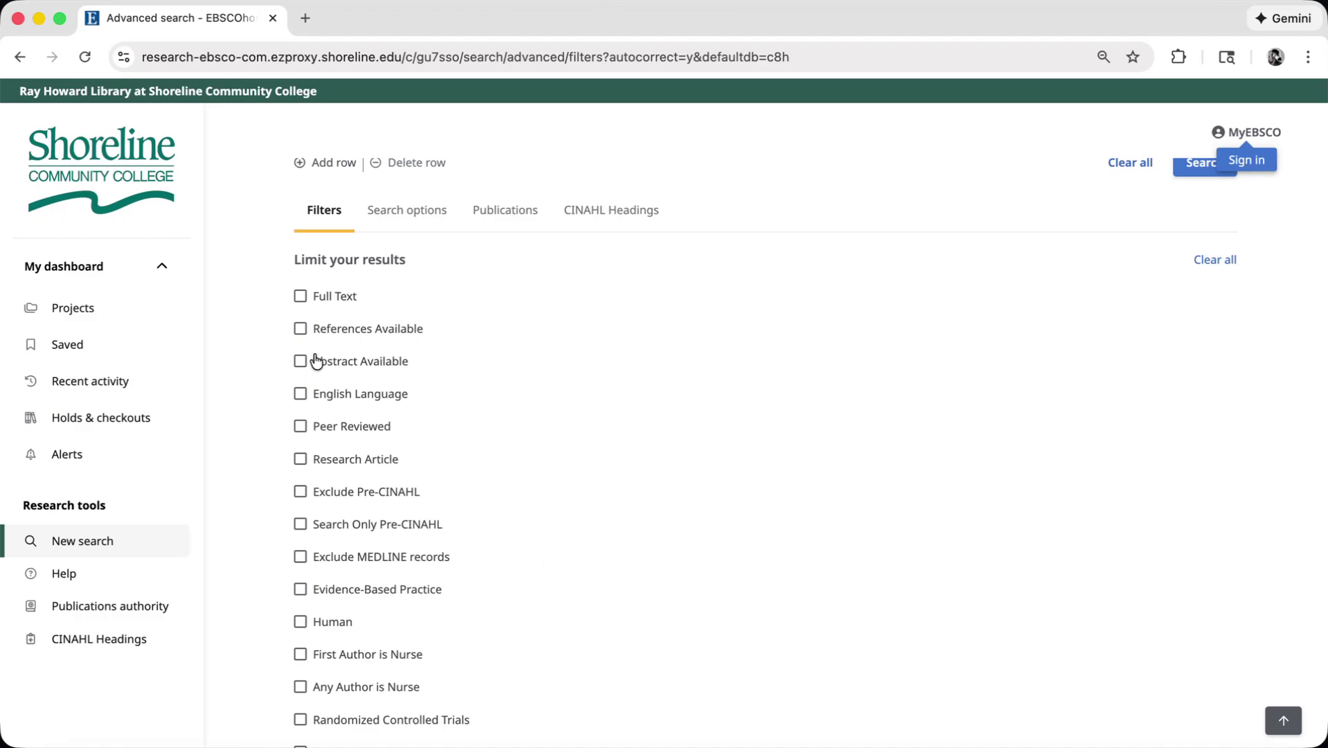
{"action": "left_click", "coordinate": [300, 297]}
{"action": "left_click", "coordinate": [300, 427]}
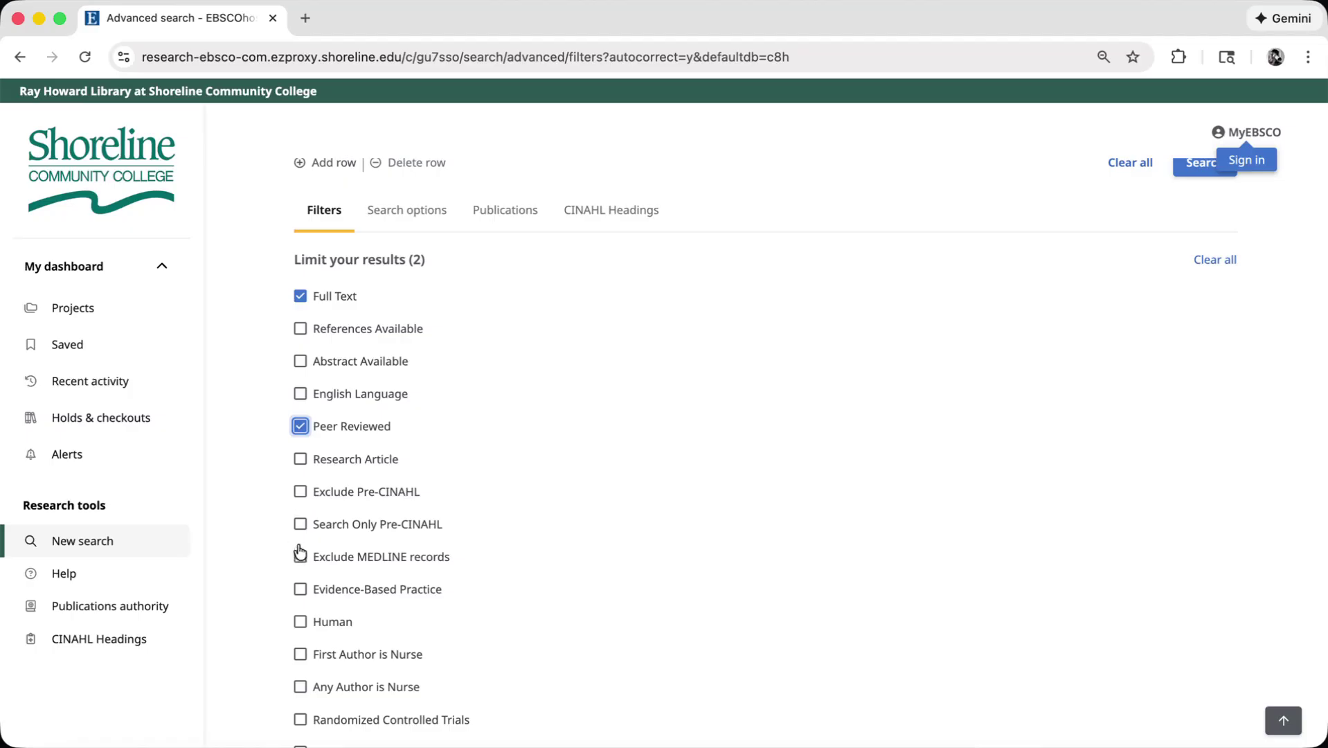
{"action": "left_click", "coordinate": [300, 460]}
Restrict the publication date to the past 5 years and run the search.
{"action": "scroll", "coordinate": [301, 464], "scroll_direction": "down", "scroll_amount": 3}
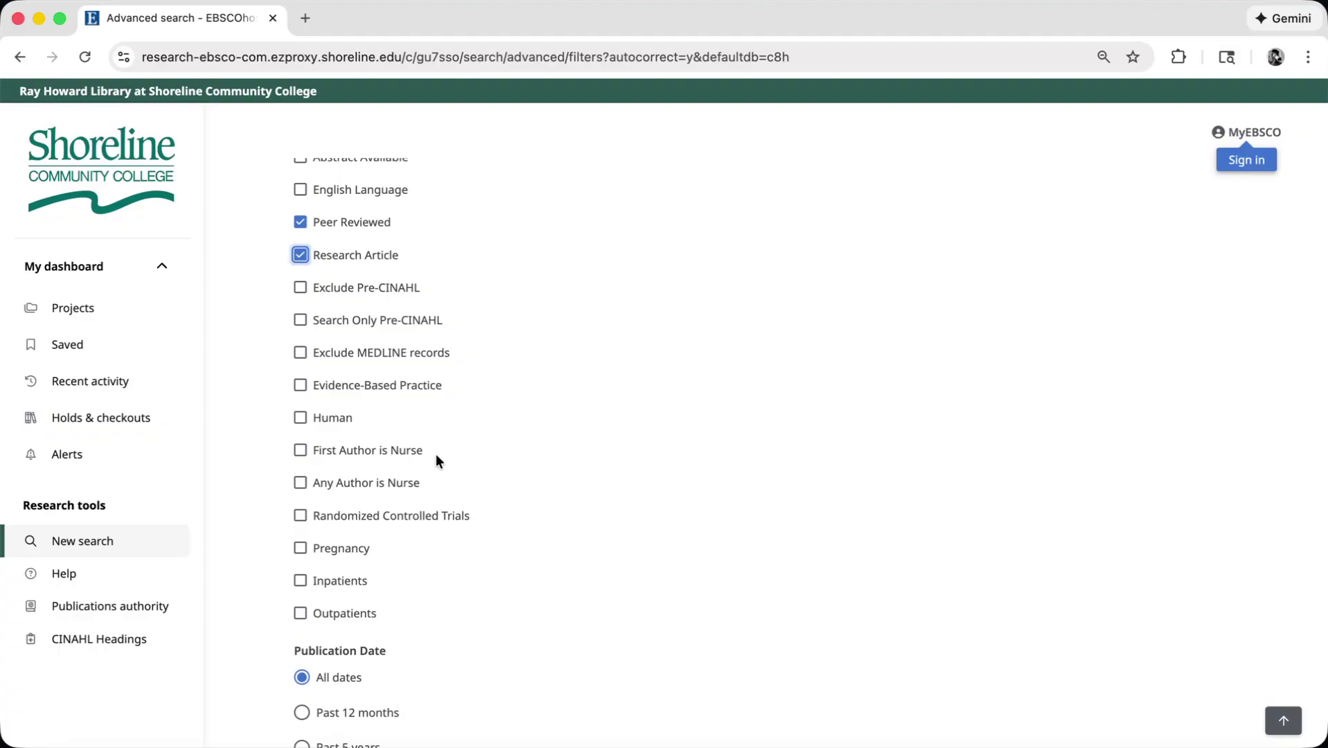
{"action": "scroll", "coordinate": [436, 461], "scroll_direction": "down", "scroll_amount": 5}
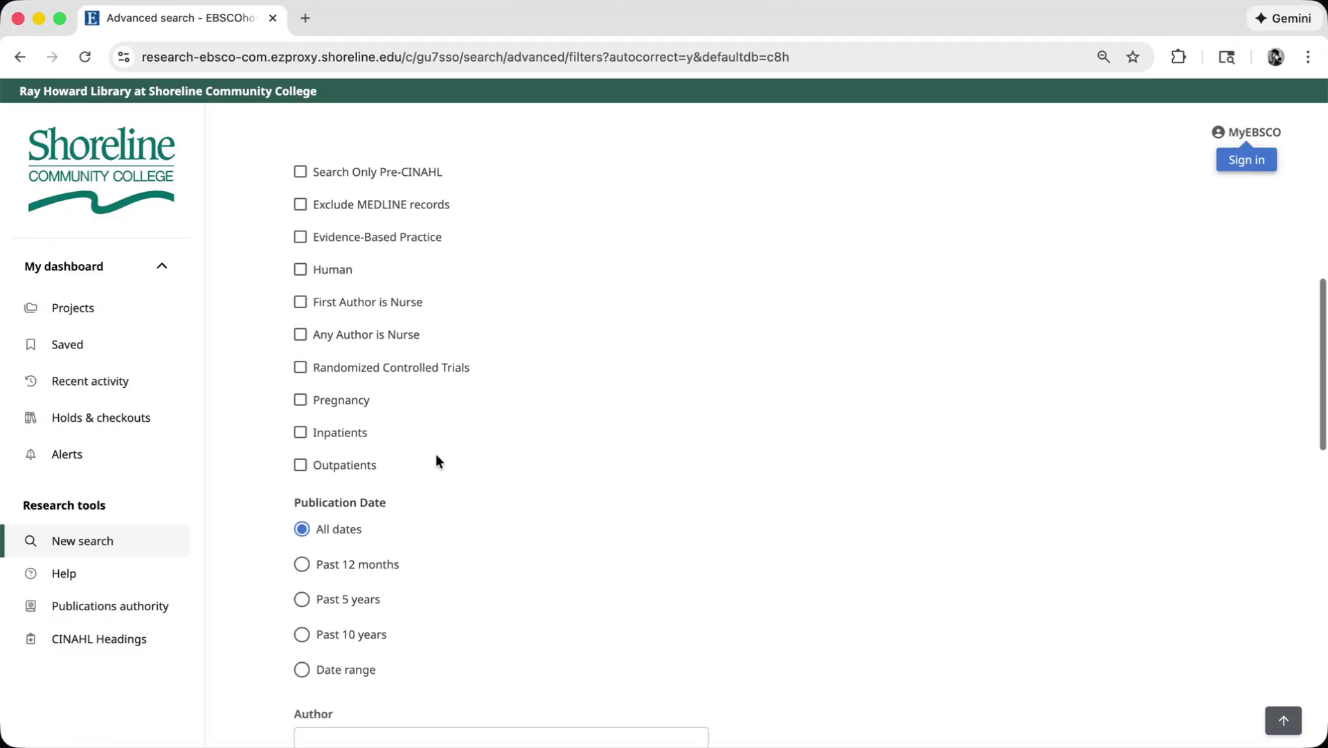
{"action": "left_click", "coordinate": [302, 559]}
{"action": "scroll", "coordinate": [743, 512], "scroll_direction": "up", "scroll_amount": 10}
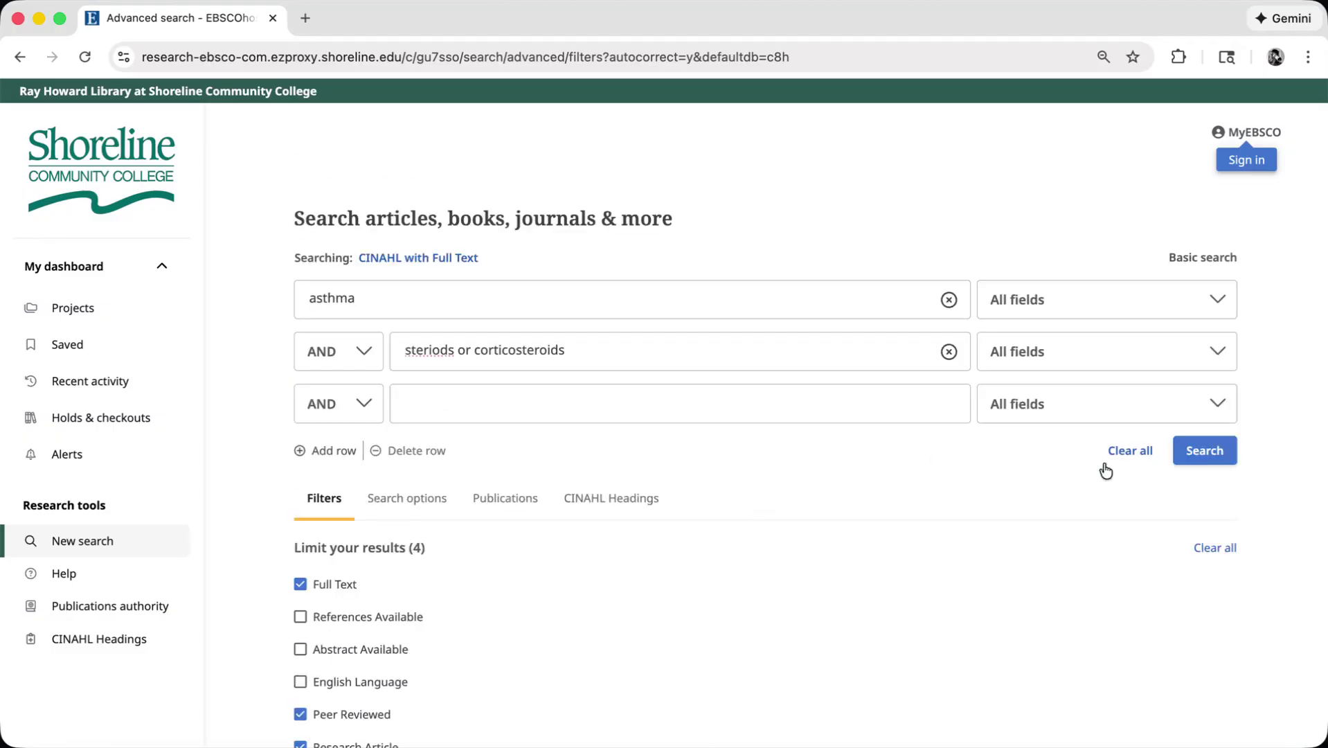
{"action": "left_click", "coordinate": [1197, 452]}
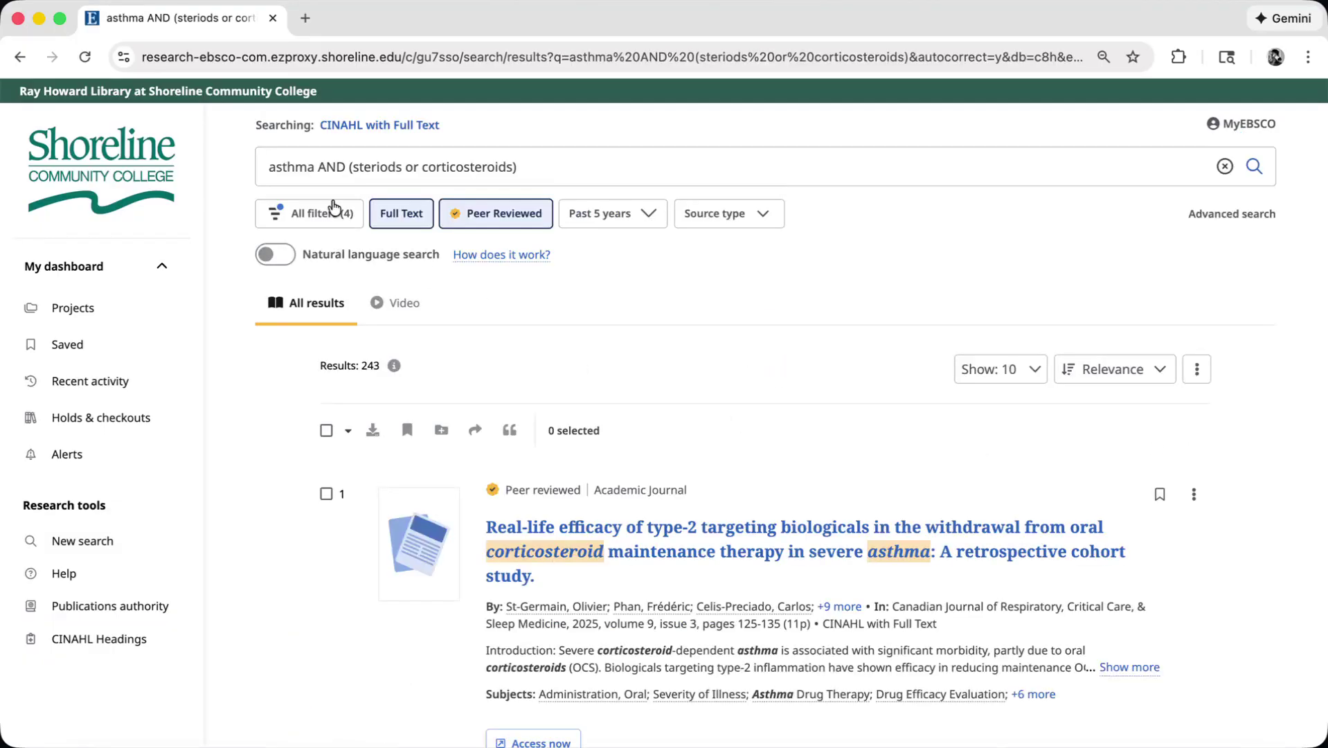
Review the complete set of filters applied to the search results, and close the filter list without changing anything.
{"action": "left_click", "coordinate": [320, 214]}
{"action": "scroll", "coordinate": [1192, 407], "scroll_direction": "down", "scroll_amount": 1}
{"action": "scroll", "coordinate": [1192, 407], "scroll_direction": "down", "scroll_amount": 5}
{"action": "scroll", "coordinate": [1194, 406], "scroll_direction": "up", "scroll_amount": 6}
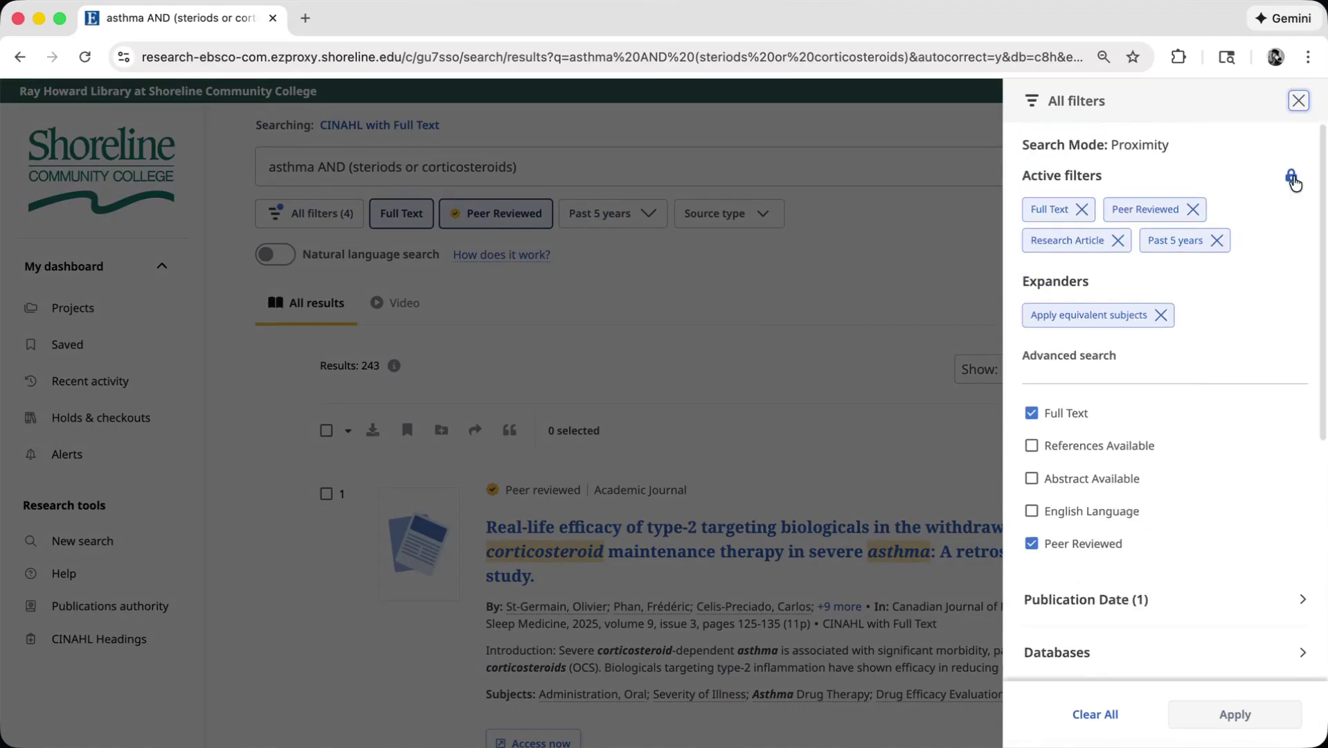
{"action": "left_click", "coordinate": [1298, 100]}
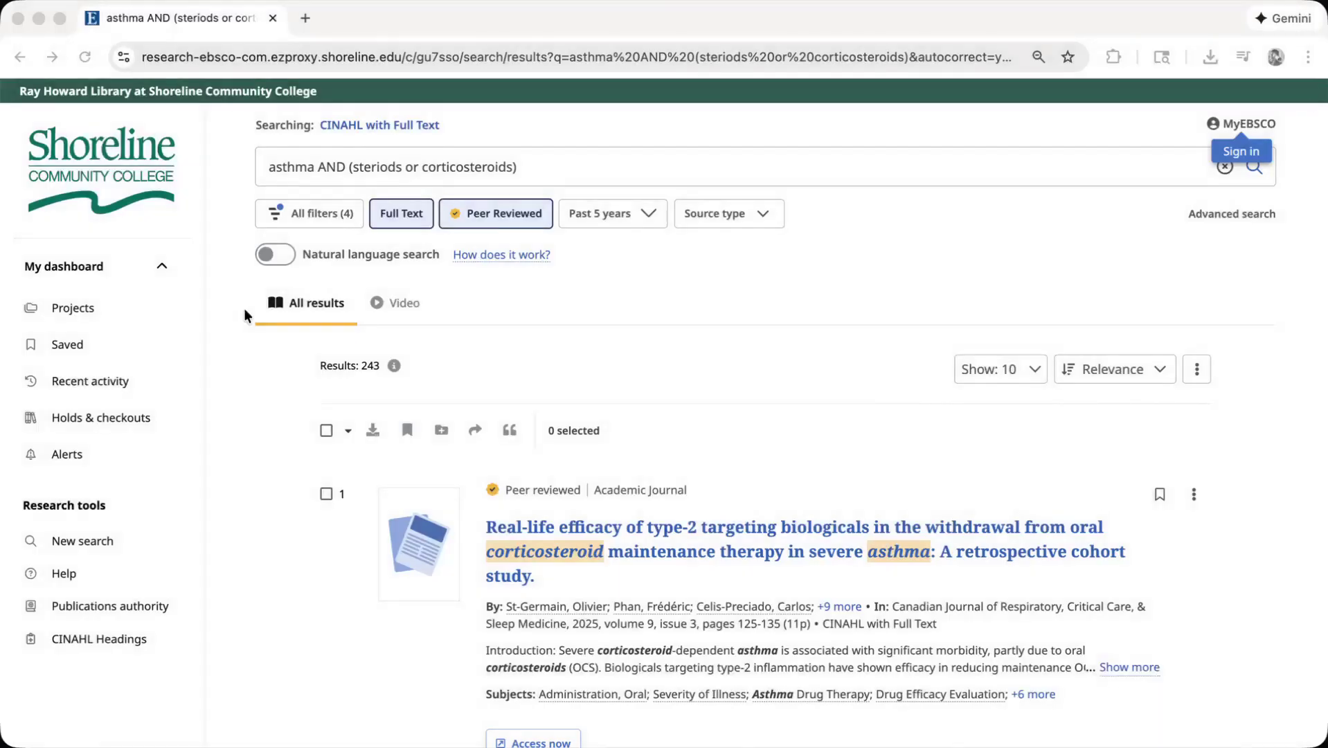
Open the record of the first result, the retrospective cohort study on withdrawal from oral corticosteroid therapy in severe asthma.
{"action": "scroll", "coordinate": [243, 308], "scroll_direction": "down", "scroll_amount": 3}
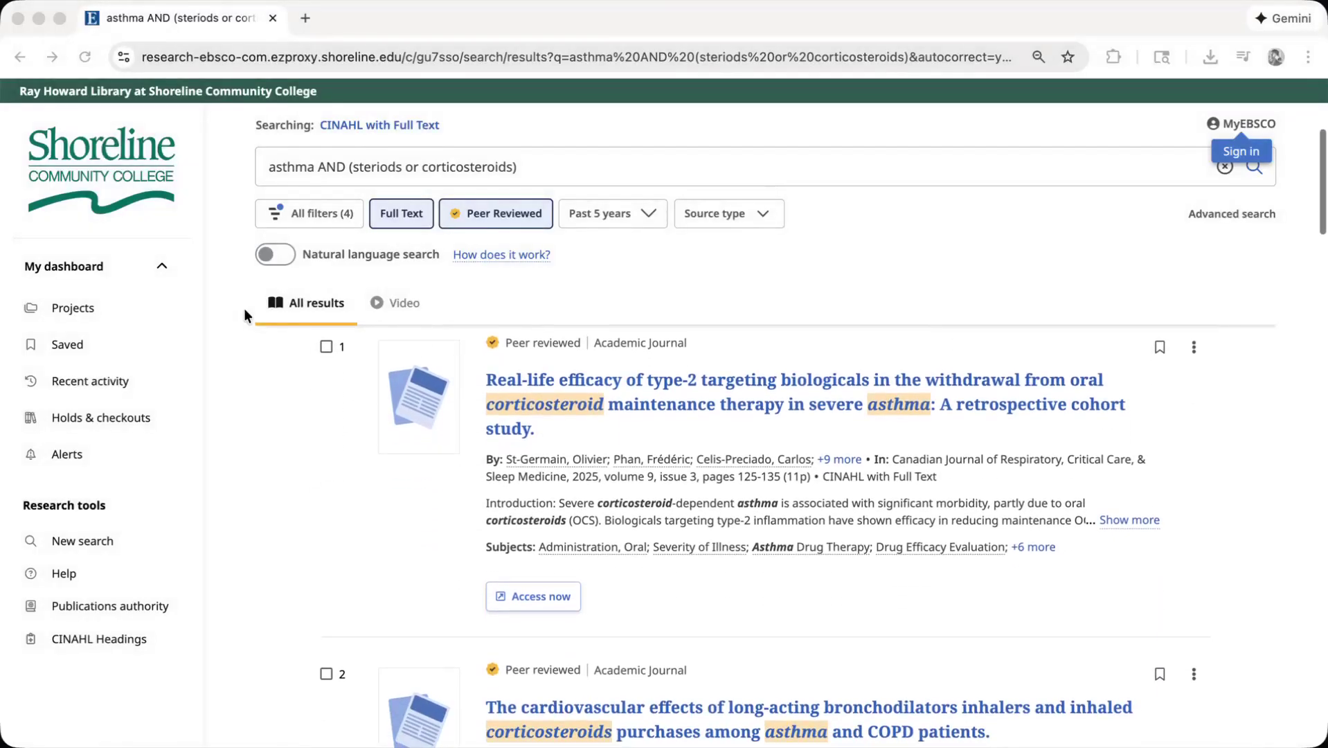
{"action": "left_click", "coordinate": [669, 382]}
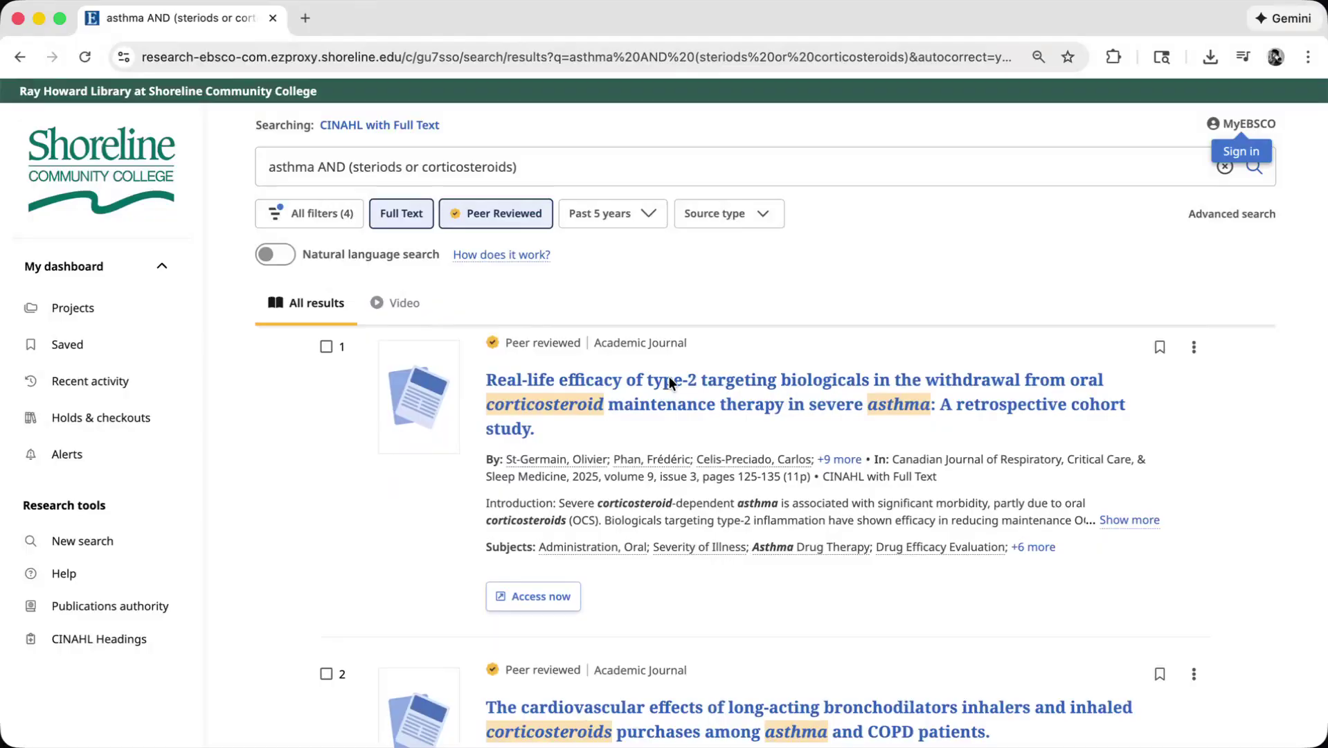
{"action": "left_click", "coordinate": [668, 382]}
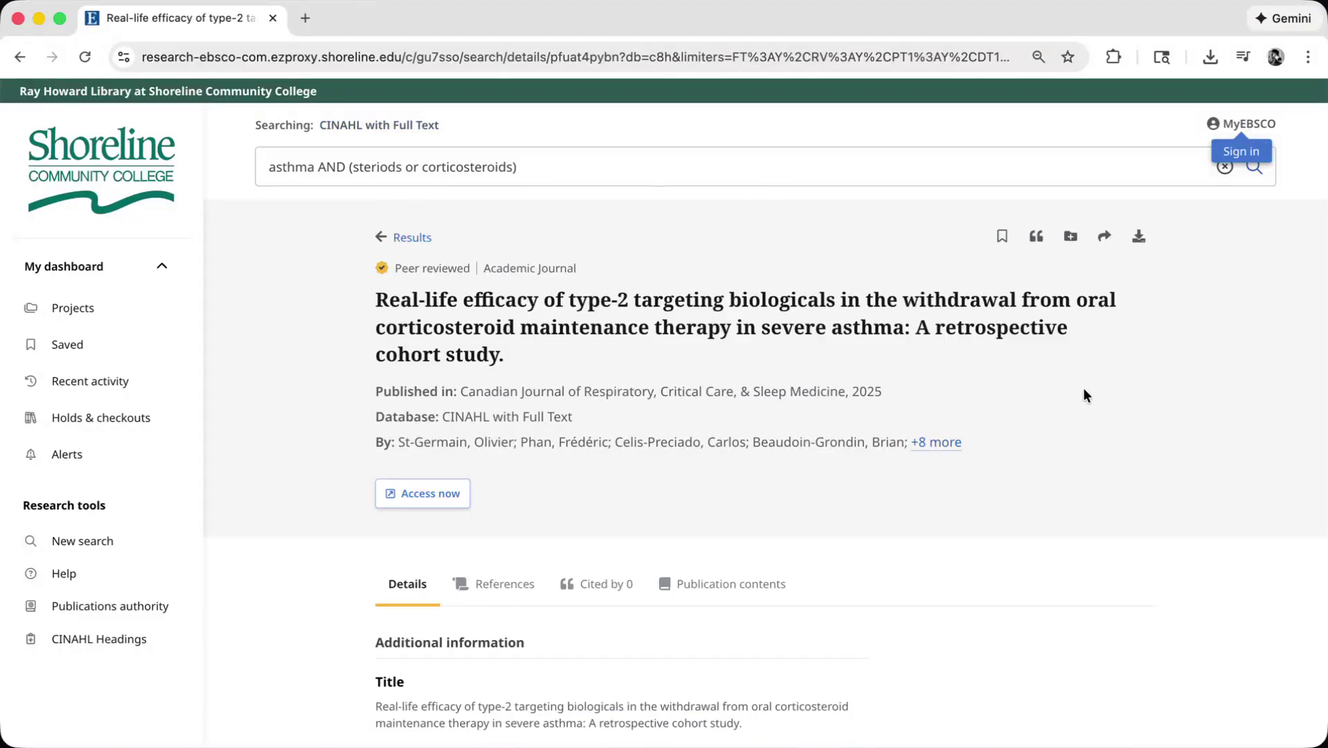
Examine the article's detailed record, including its authors, affiliations, source and publication type.
{"action": "scroll", "coordinate": [1083, 389], "scroll_direction": "down", "scroll_amount": 2}
{"action": "scroll", "coordinate": [1084, 389], "scroll_direction": "down", "scroll_amount": 5}
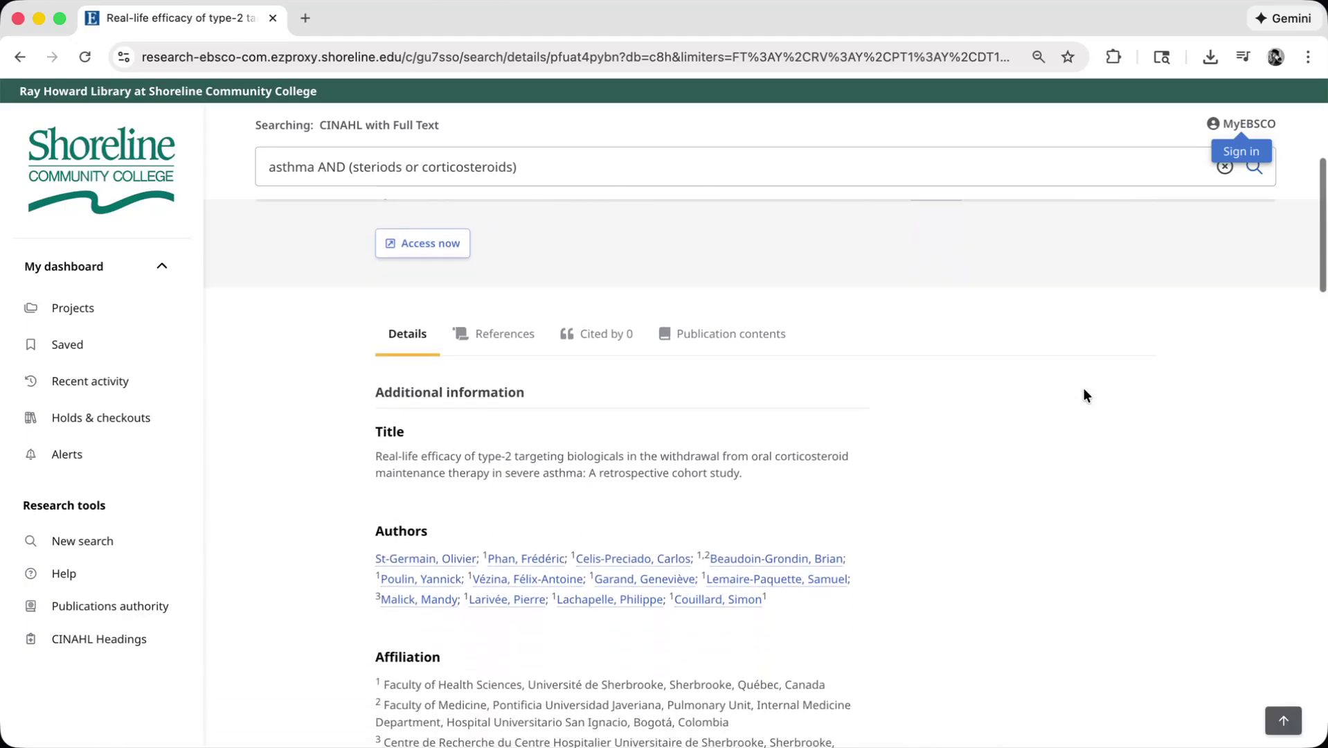
{"action": "scroll", "coordinate": [1083, 394], "scroll_direction": "down", "scroll_amount": 3}
{"action": "scroll", "coordinate": [1084, 395], "scroll_direction": "down", "scroll_amount": 6}
{"action": "scroll", "coordinate": [1083, 395], "scroll_direction": "down", "scroll_amount": 1}
{"action": "scroll", "coordinate": [1084, 395], "scroll_direction": "up", "scroll_amount": 5}
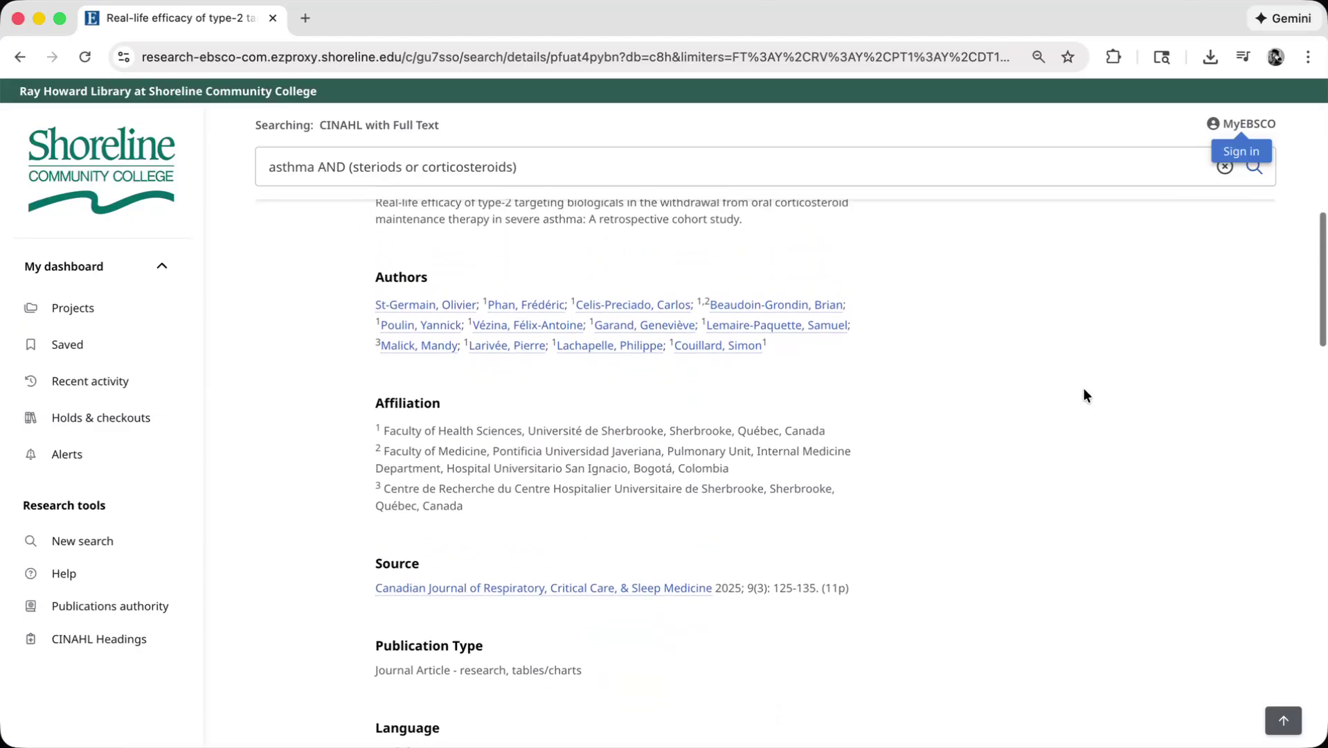
{"action": "scroll", "coordinate": [1084, 394], "scroll_direction": "up", "scroll_amount": 10}
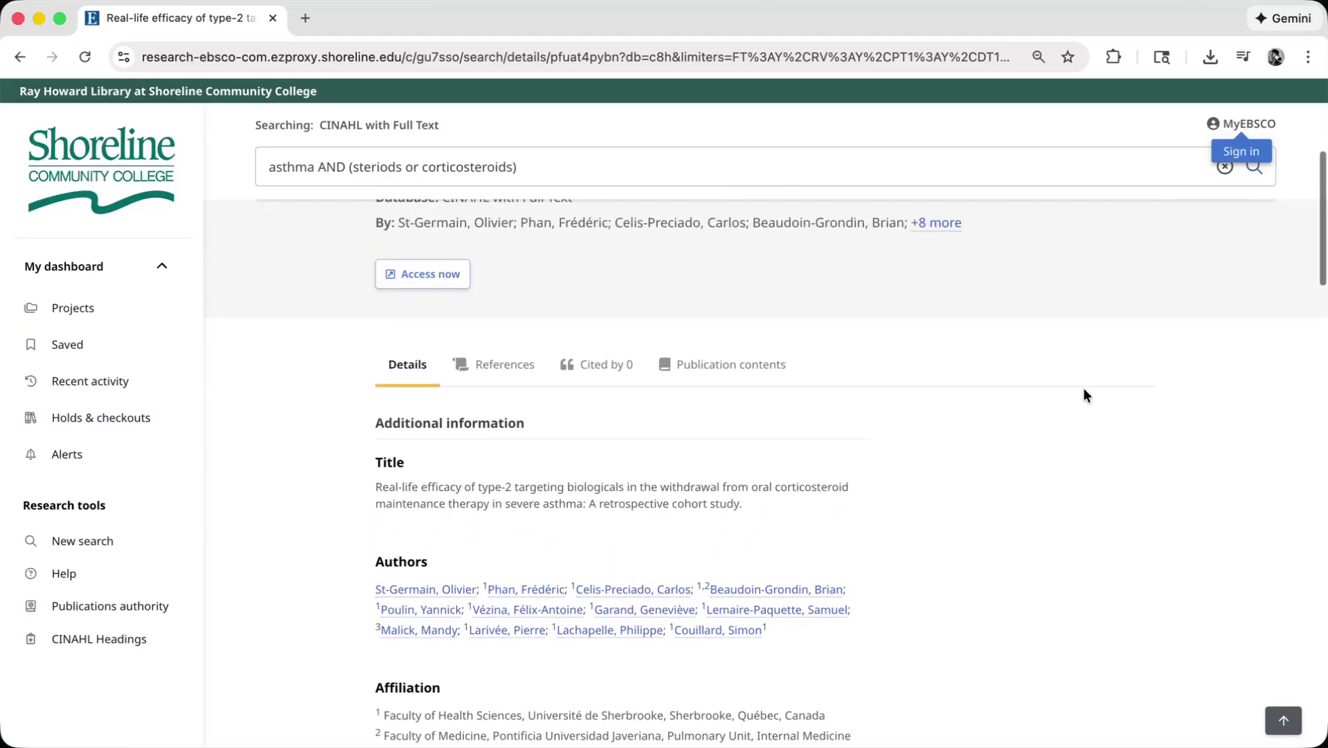
{"action": "scroll", "coordinate": [1082, 396], "scroll_direction": "up", "scroll_amount": 2}
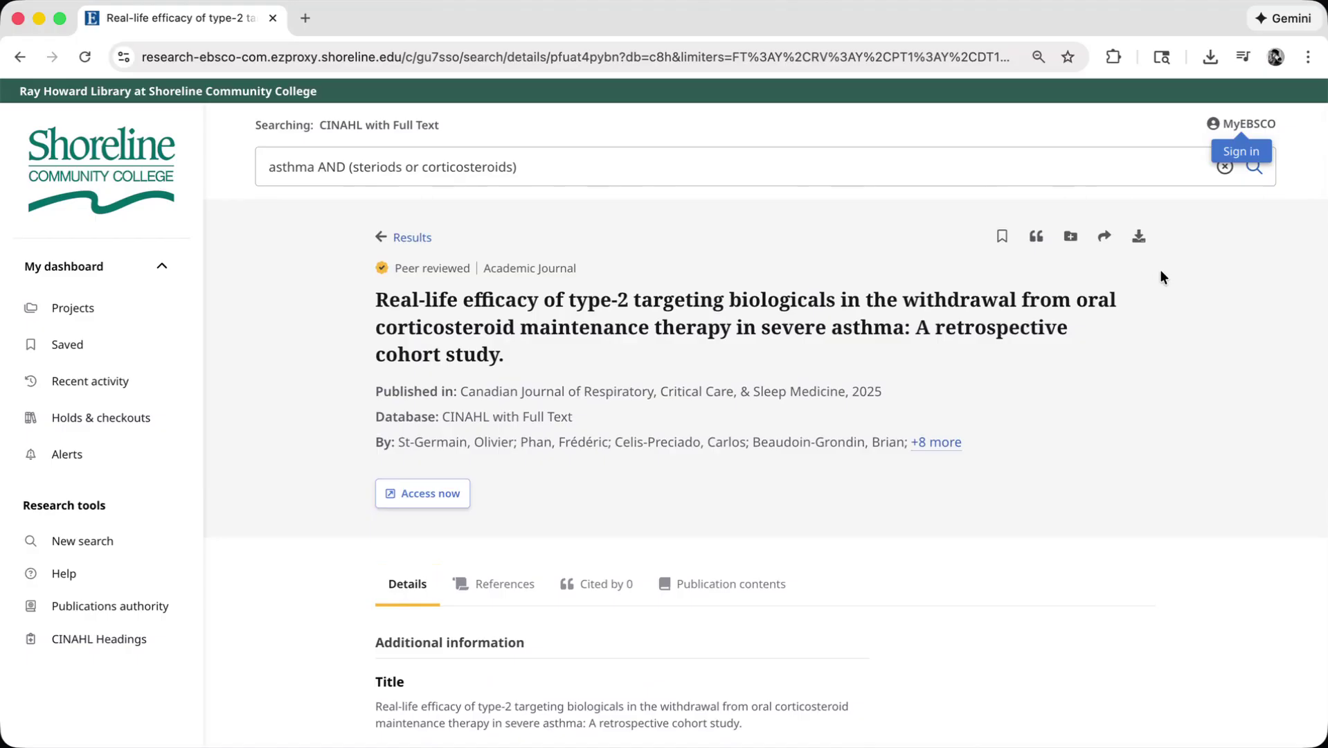
Check the article's download formats and its sharing options, closing each dialog without downloading or sharing.
{"action": "left_click", "coordinate": [1139, 238]}
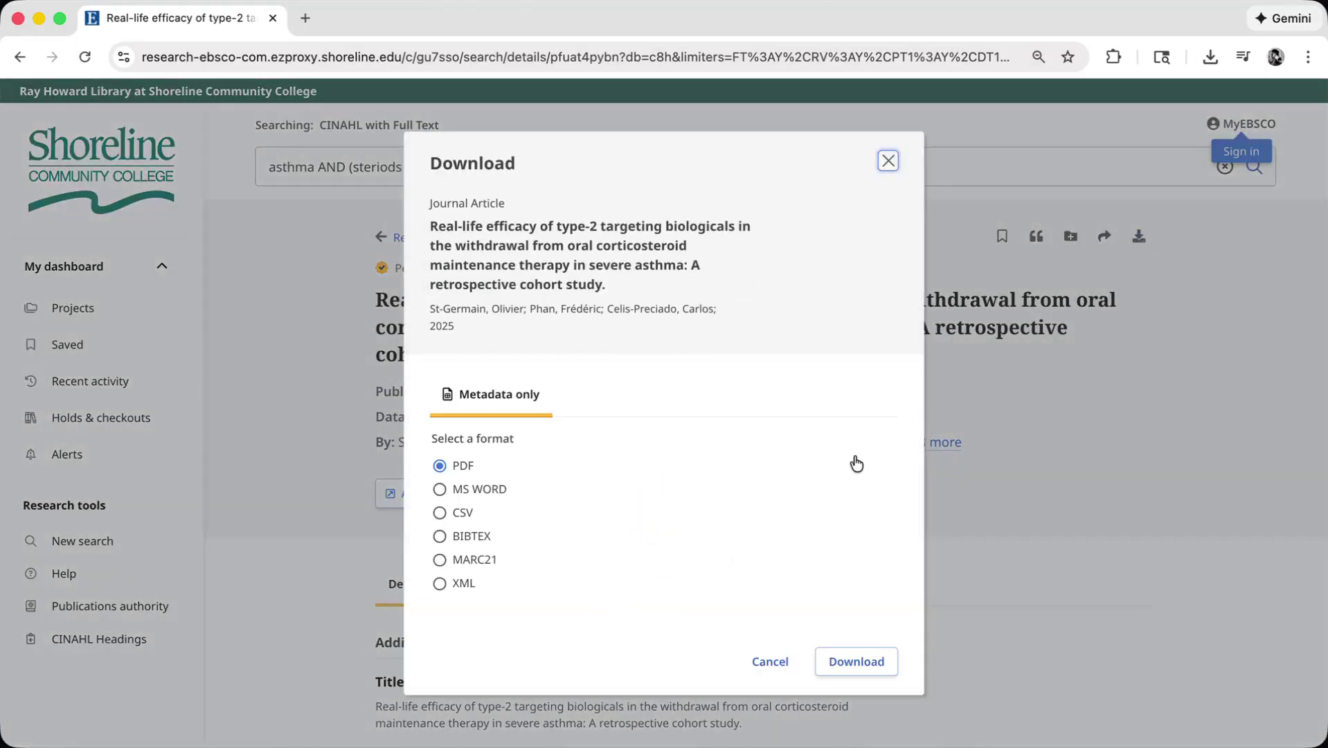
{"action": "left_click", "coordinate": [889, 162]}
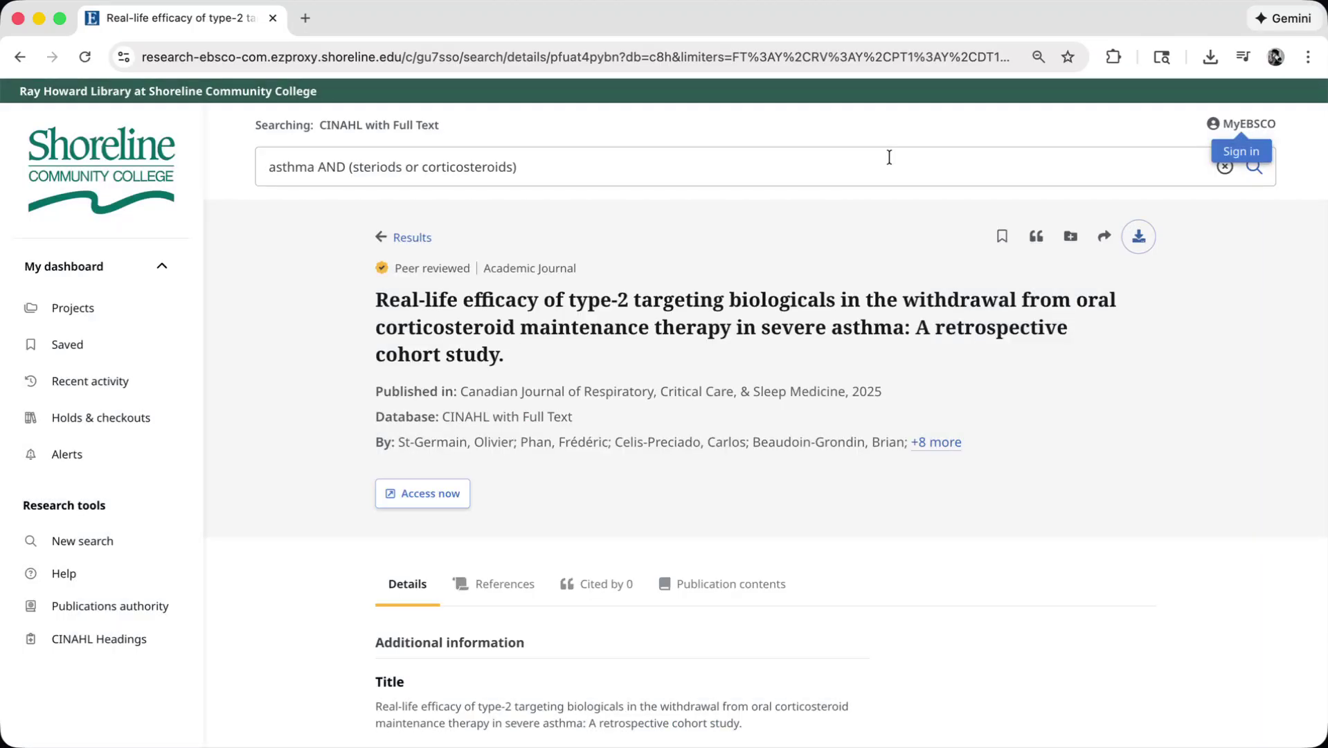
{"action": "left_click", "coordinate": [1104, 238]}
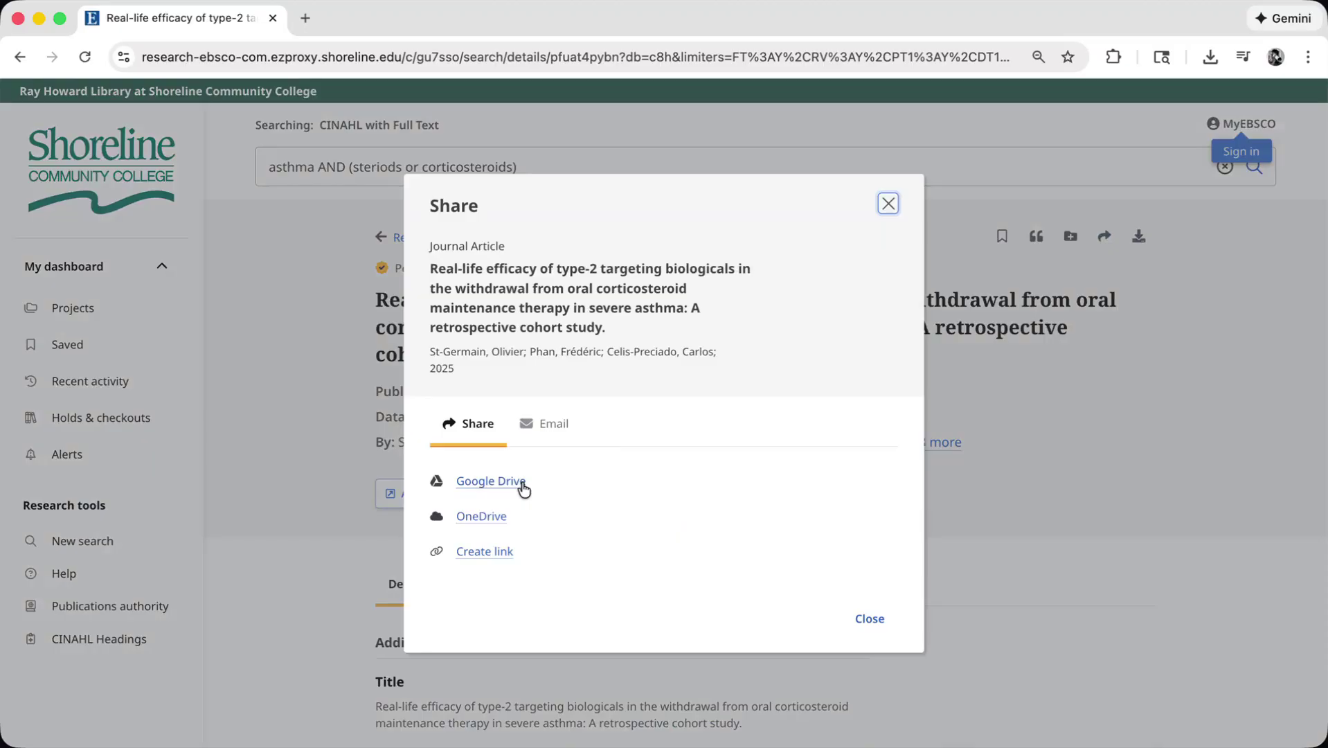
{"action": "left_click", "coordinate": [887, 203]}
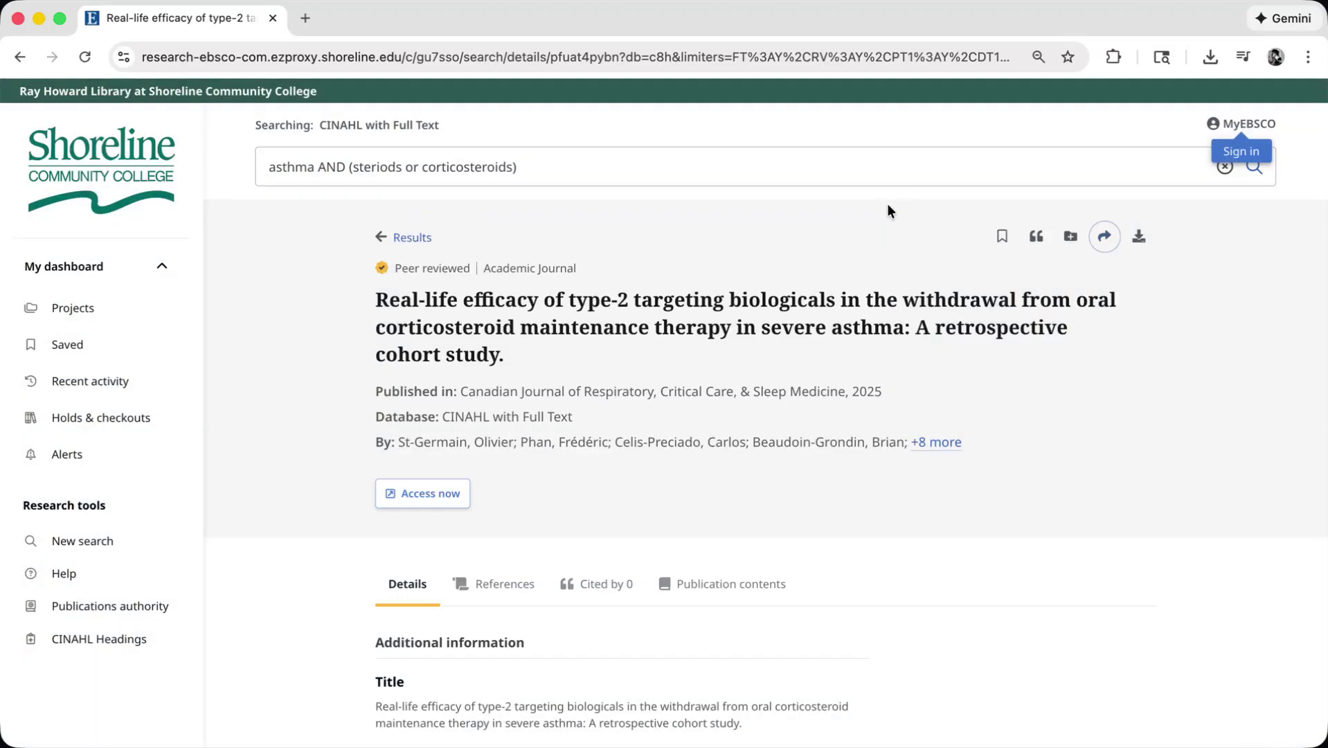
Check the article's ready-made citation in APA 7th Edition style, and close the citation dialog without copying it.
{"action": "left_click", "coordinate": [1037, 236]}
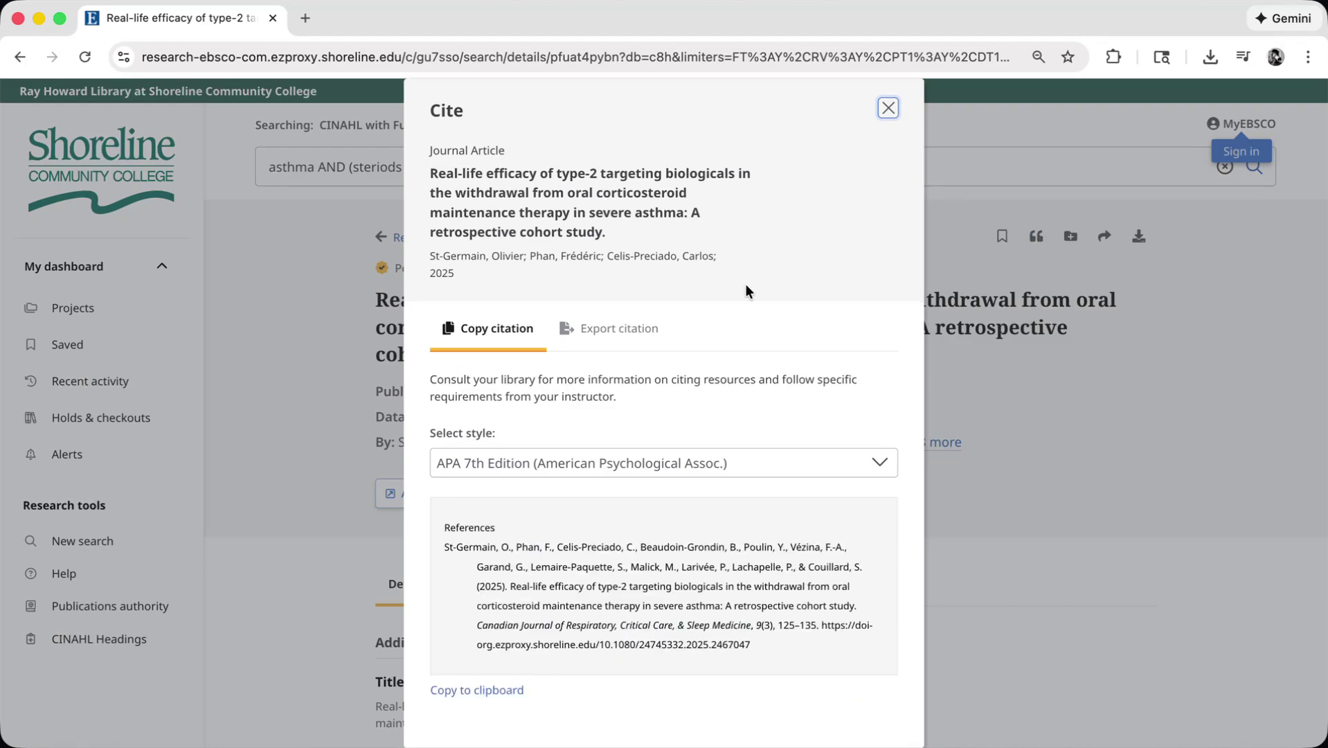
{"action": "scroll", "coordinate": [746, 332], "scroll_direction": "down", "scroll_amount": 1}
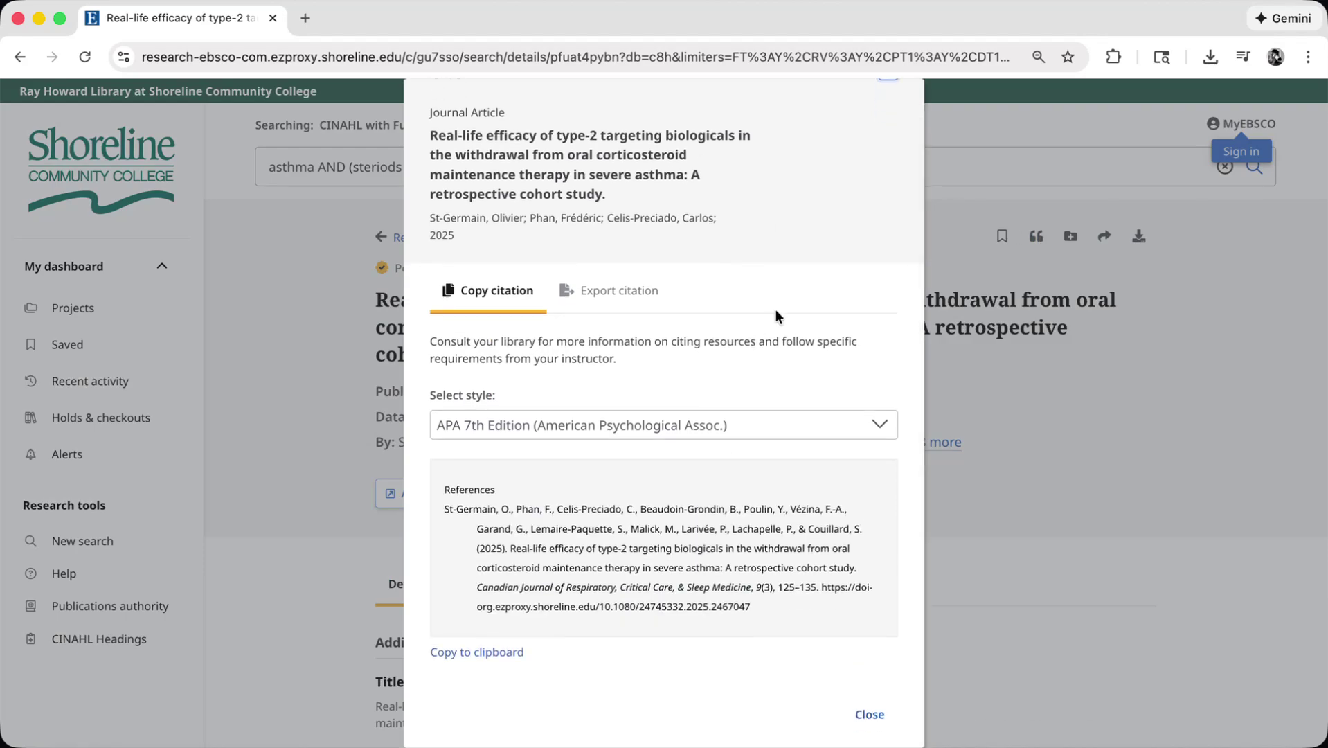
{"action": "left_click", "coordinate": [774, 432]}
{"action": "left_click", "coordinate": [705, 517]}
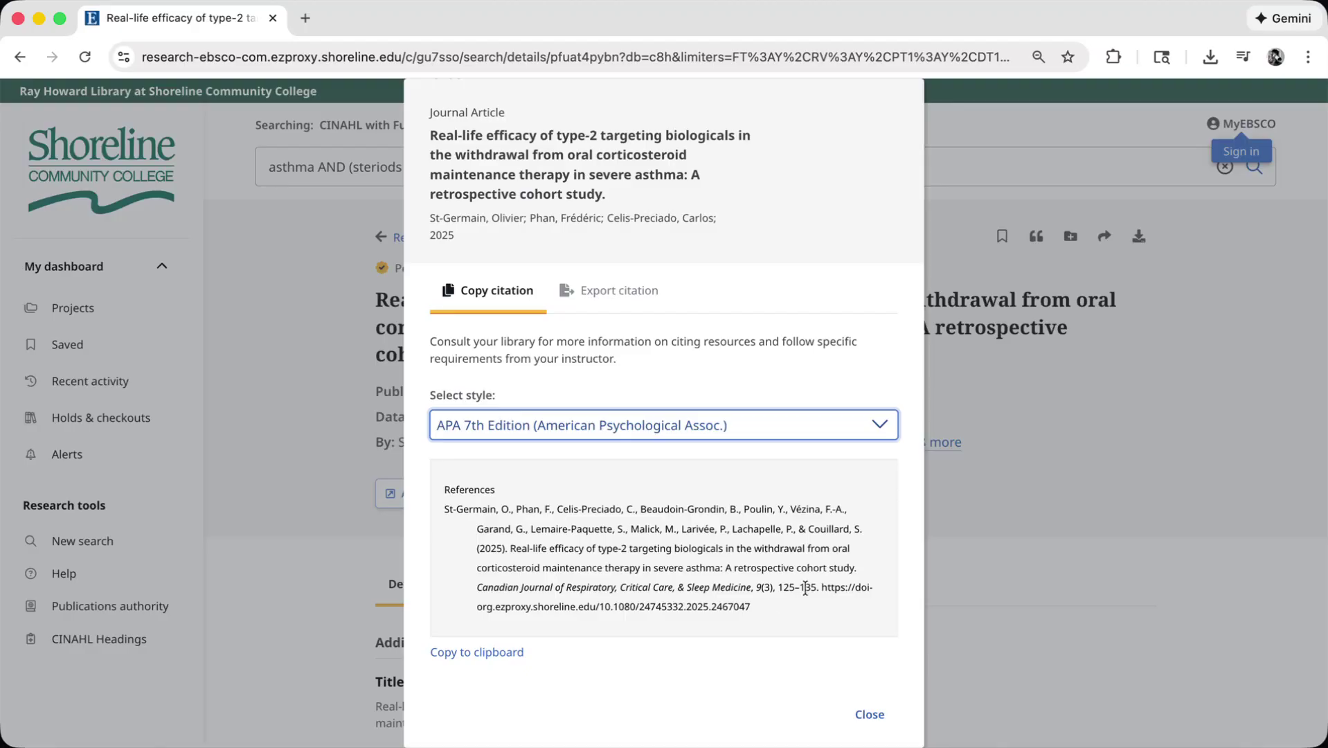
{"action": "left_click", "coordinate": [870, 720]}
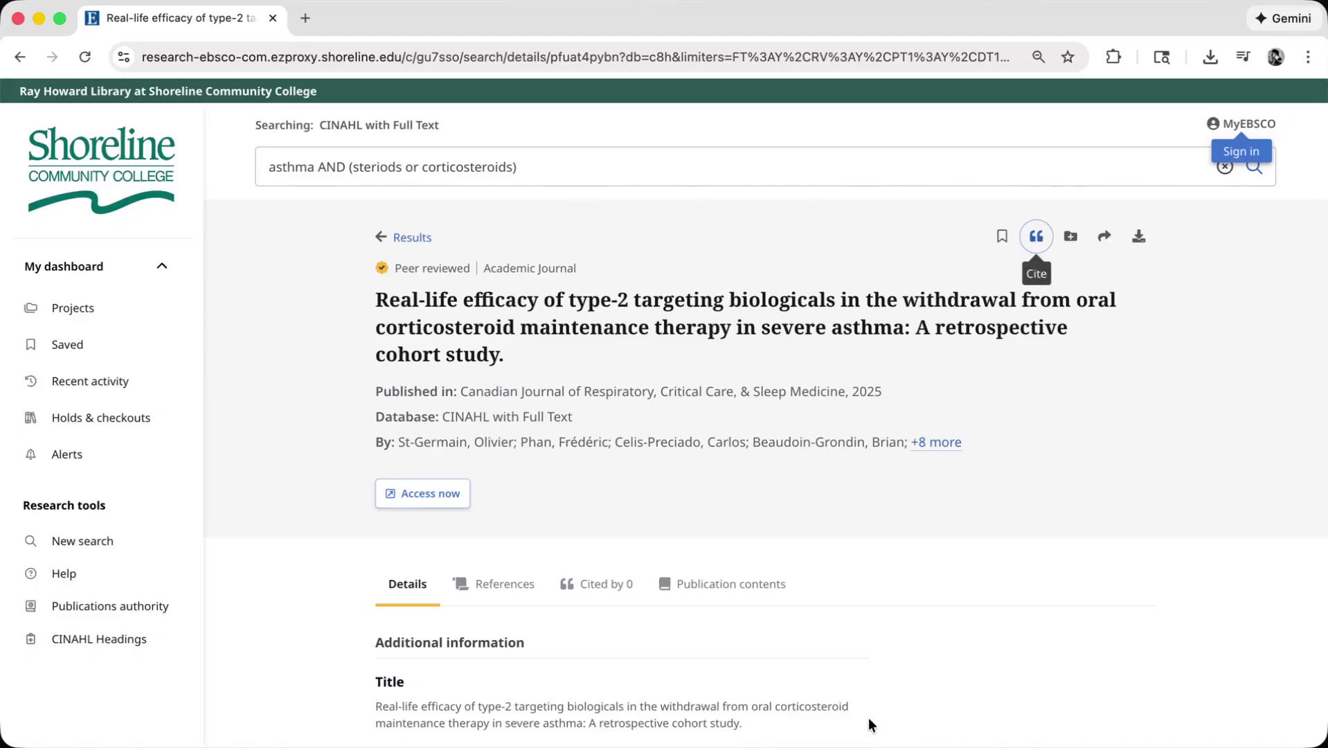
Examine the rest of the article's record, covering its major and minor subjects, abstract, ISSN, DOI and accession number.
{"action": "scroll", "coordinate": [999, 554], "scroll_direction": "down", "scroll_amount": 6}
{"action": "scroll", "coordinate": [1000, 555], "scroll_direction": "down", "scroll_amount": 7}
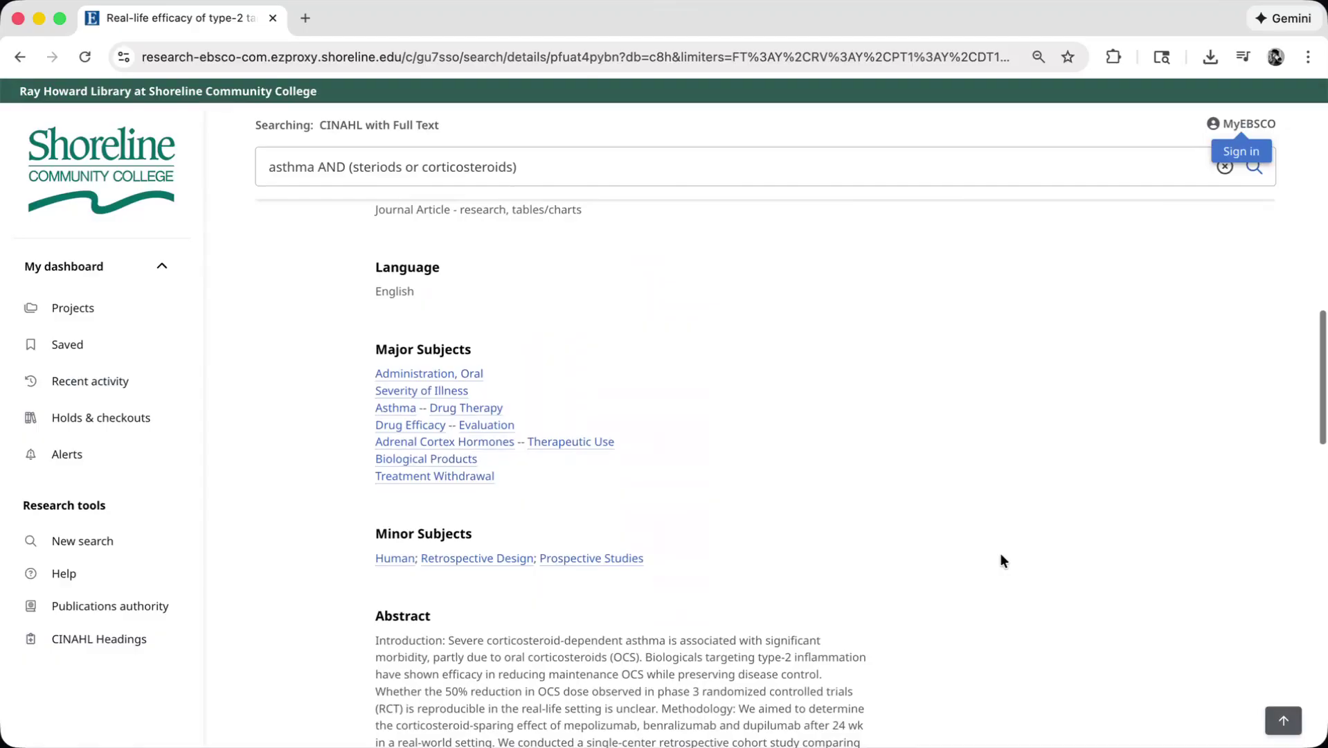
{"action": "scroll", "coordinate": [1000, 560], "scroll_direction": "down", "scroll_amount": 1}
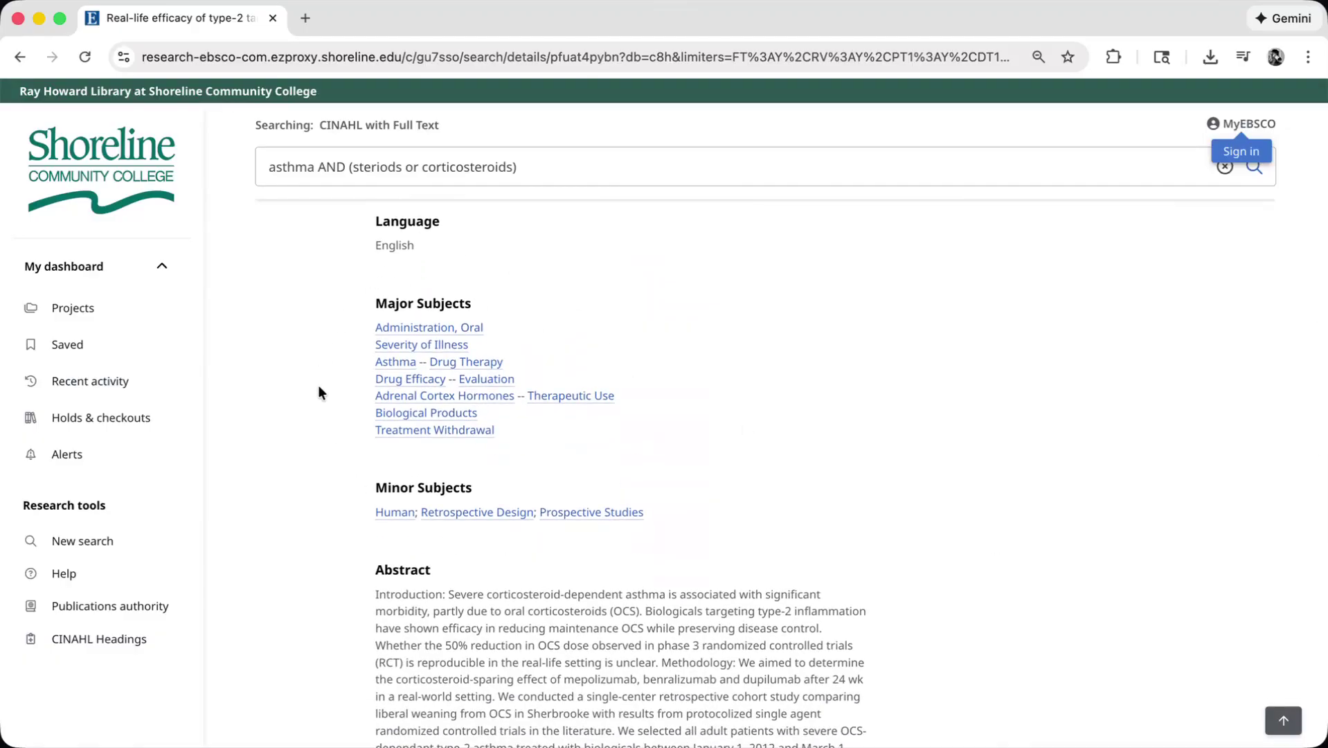
{"action": "scroll", "coordinate": [291, 416], "scroll_direction": "down", "scroll_amount": 5}
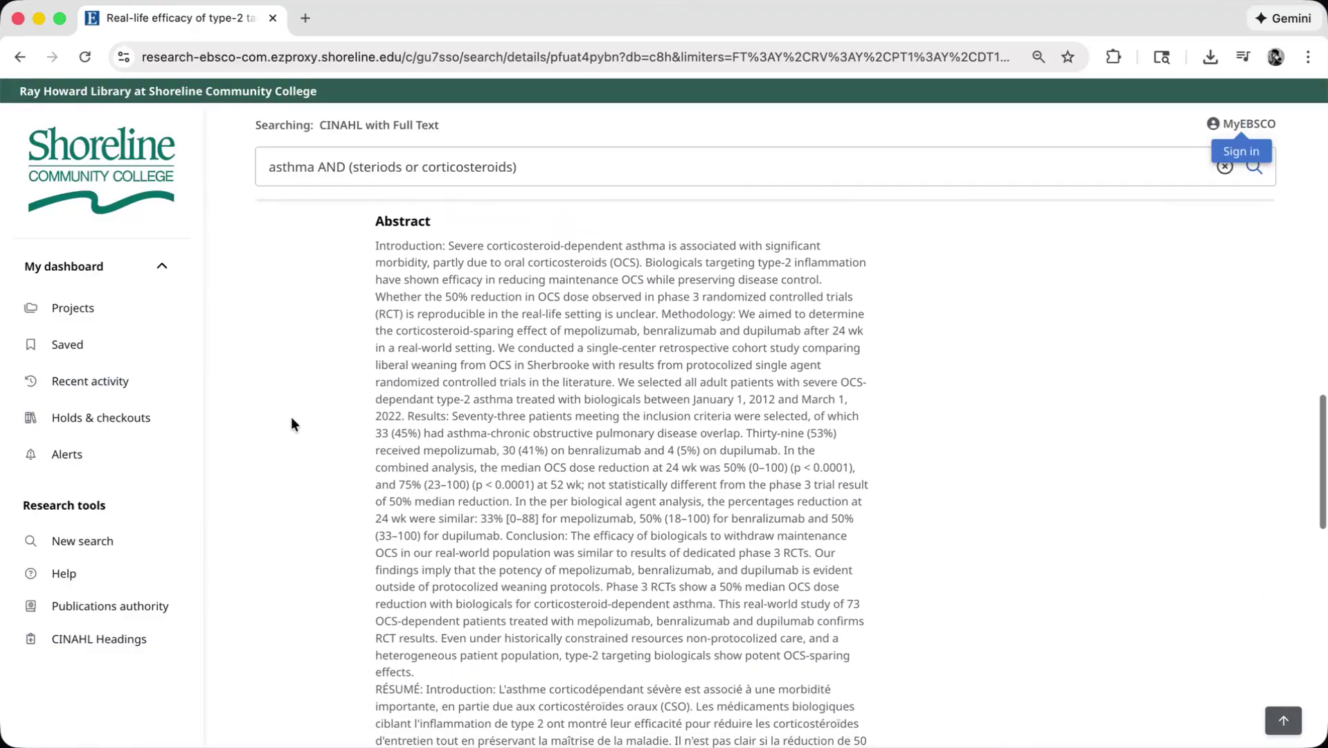
{"action": "scroll", "coordinate": [290, 423], "scroll_direction": "down", "scroll_amount": 5}
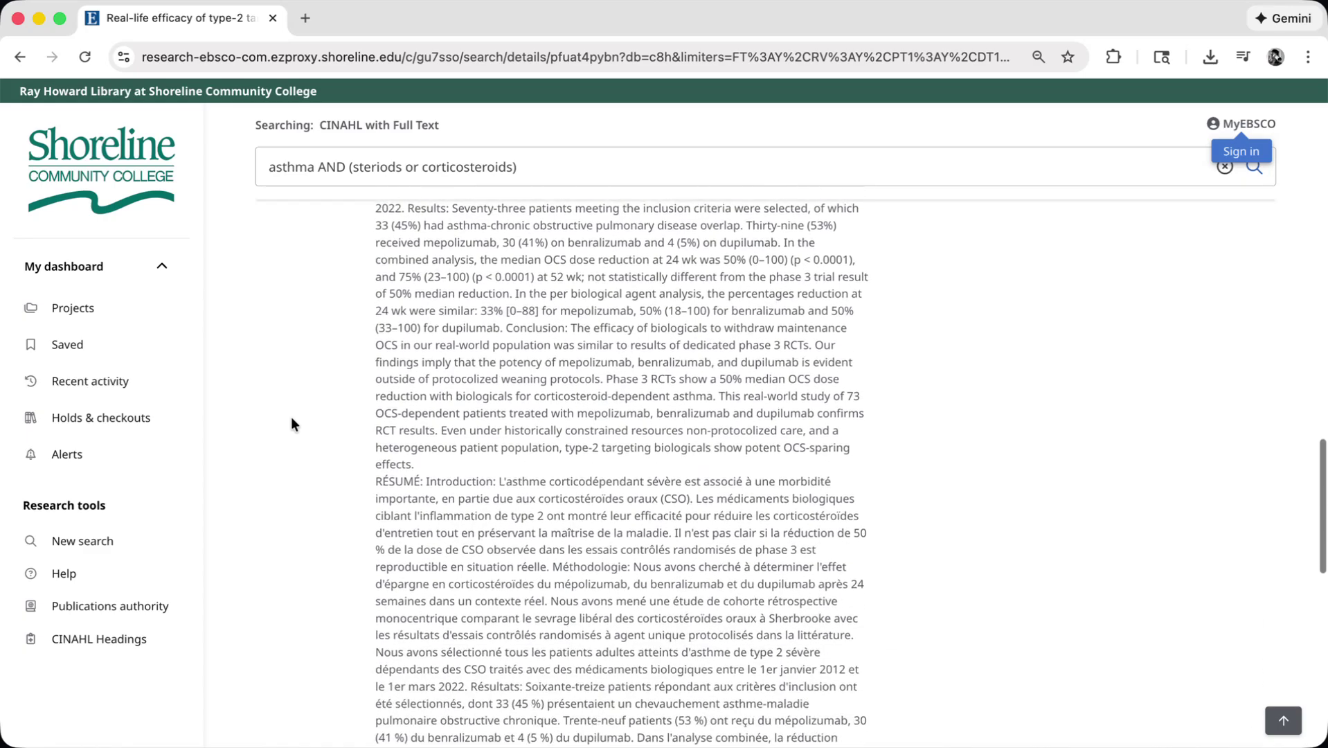
{"action": "scroll", "coordinate": [291, 423], "scroll_direction": "down", "scroll_amount": 6}
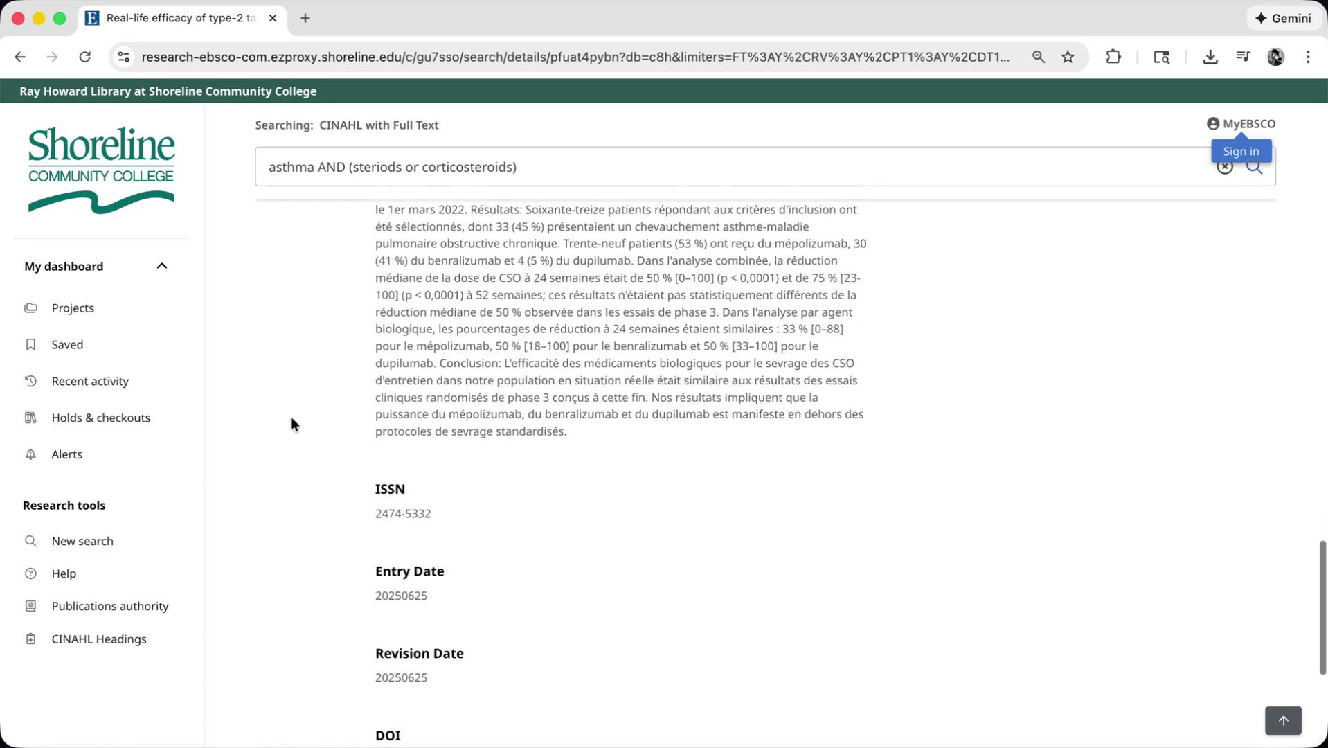
{"action": "scroll", "coordinate": [291, 424], "scroll_direction": "down", "scroll_amount": 3}
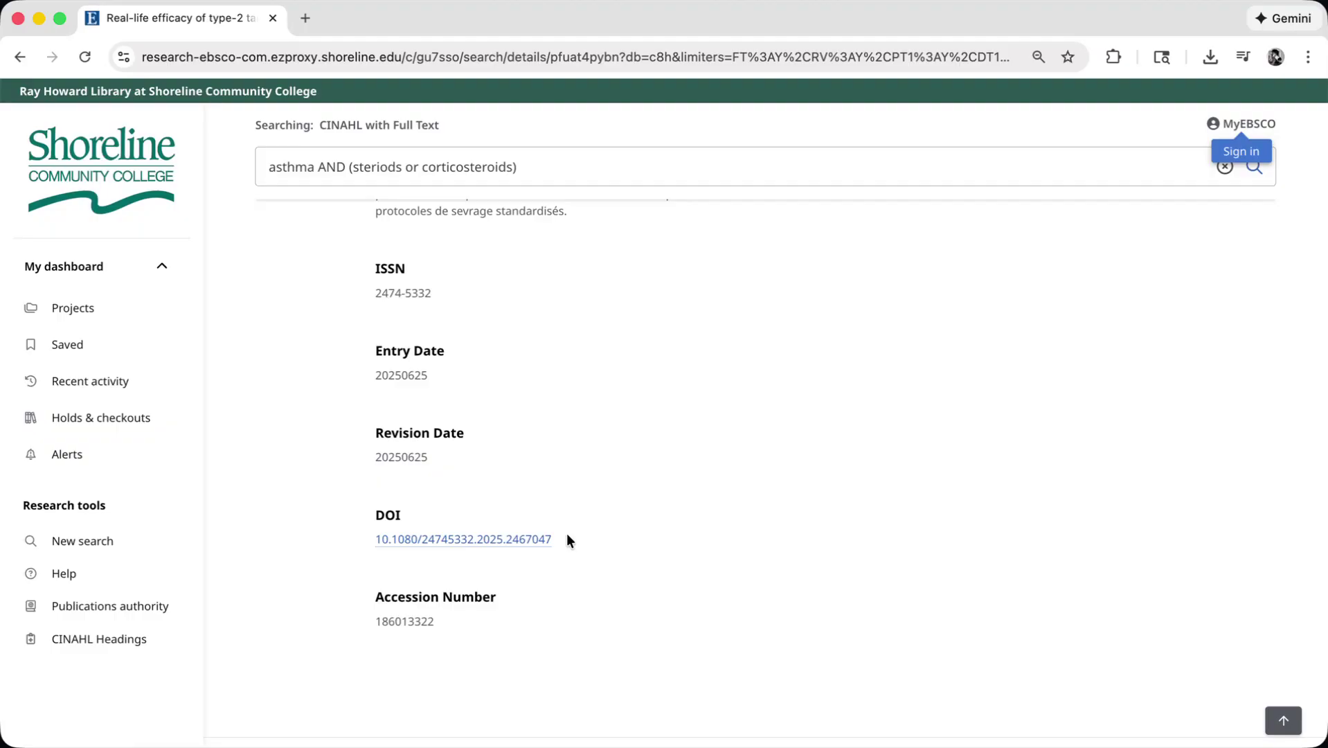
Open the article's full text on the publisher's site from the top of its record.
{"action": "scroll", "coordinate": [566, 533], "scroll_direction": "up", "scroll_amount": 10}
{"action": "scroll", "coordinate": [566, 535], "scroll_direction": "up", "scroll_amount": 15}
{"action": "scroll", "coordinate": [568, 540], "scroll_direction": "up", "scroll_amount": 10}
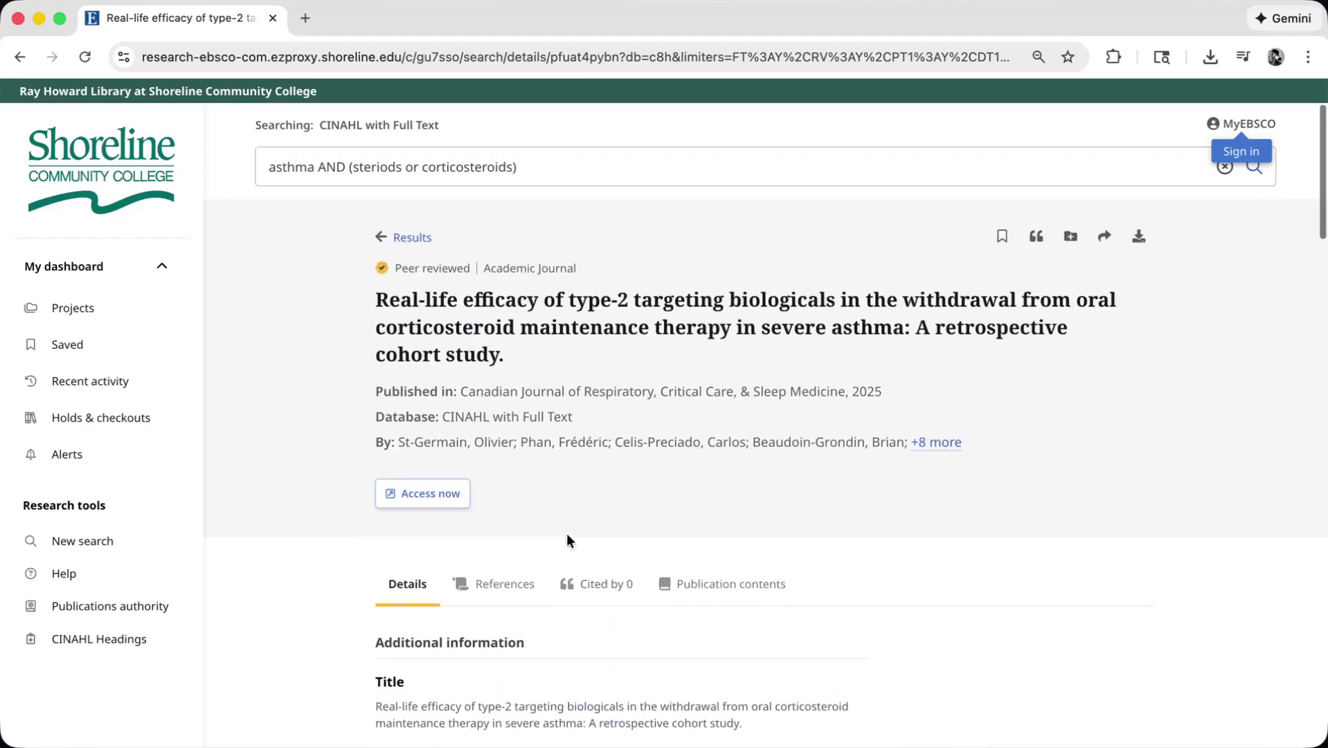
{"action": "left_click", "coordinate": [434, 508]}
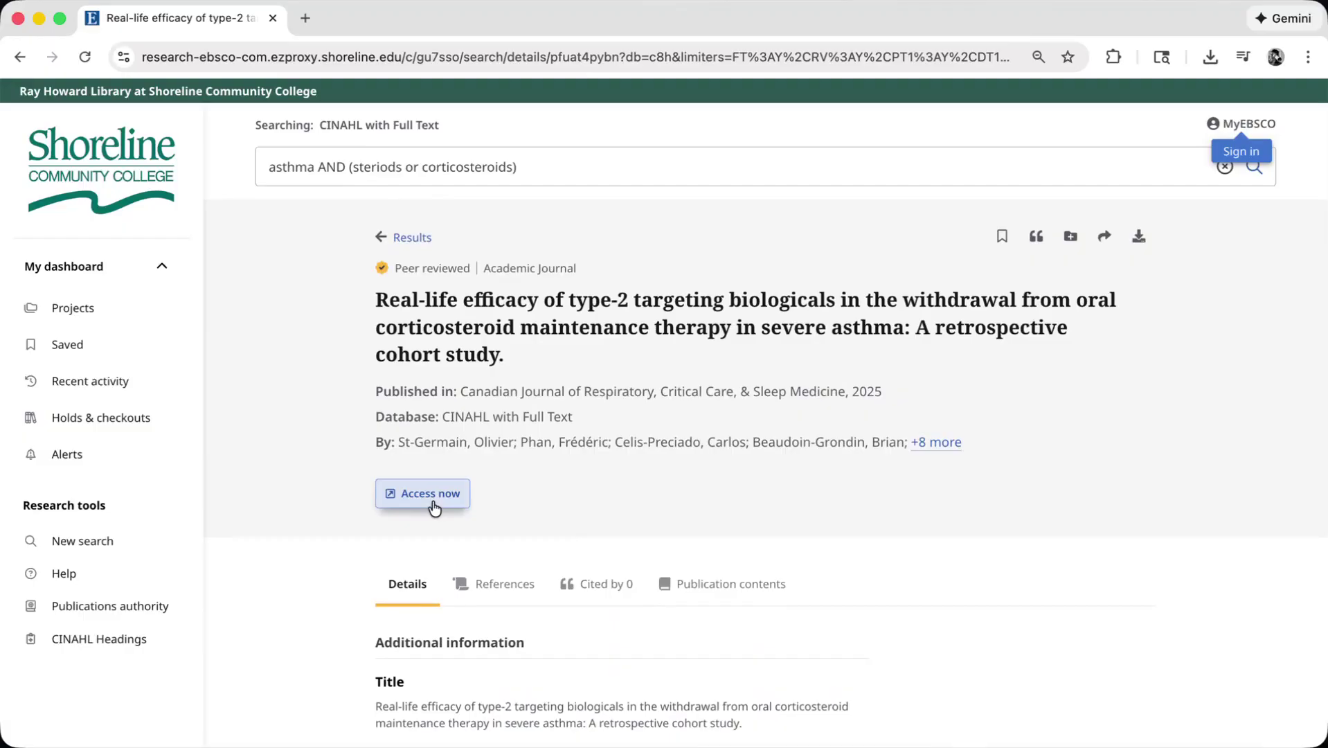
{"action": "left_click", "coordinate": [434, 508]}
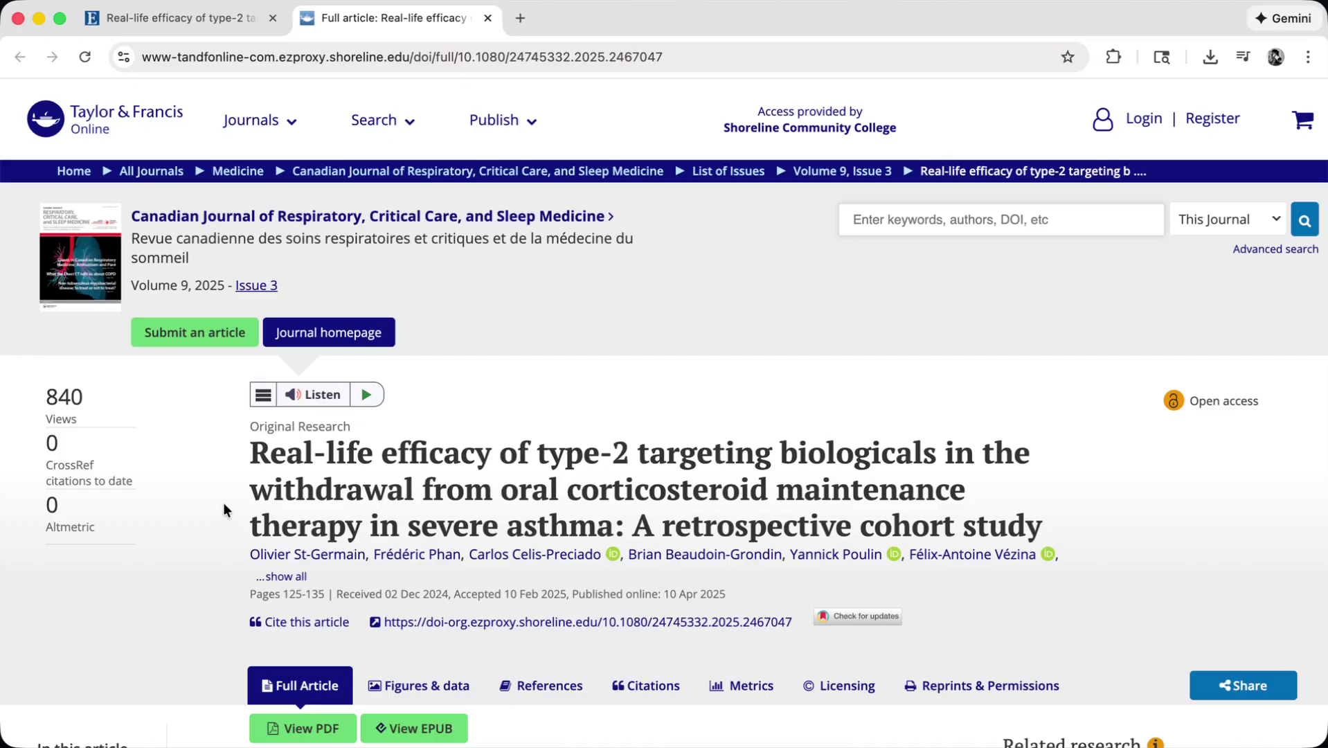
Examine the full-text page, including its abstract, PDF and EPUB versions, and the outline of article sections.
{"action": "scroll", "coordinate": [223, 508], "scroll_direction": "down", "scroll_amount": 5}
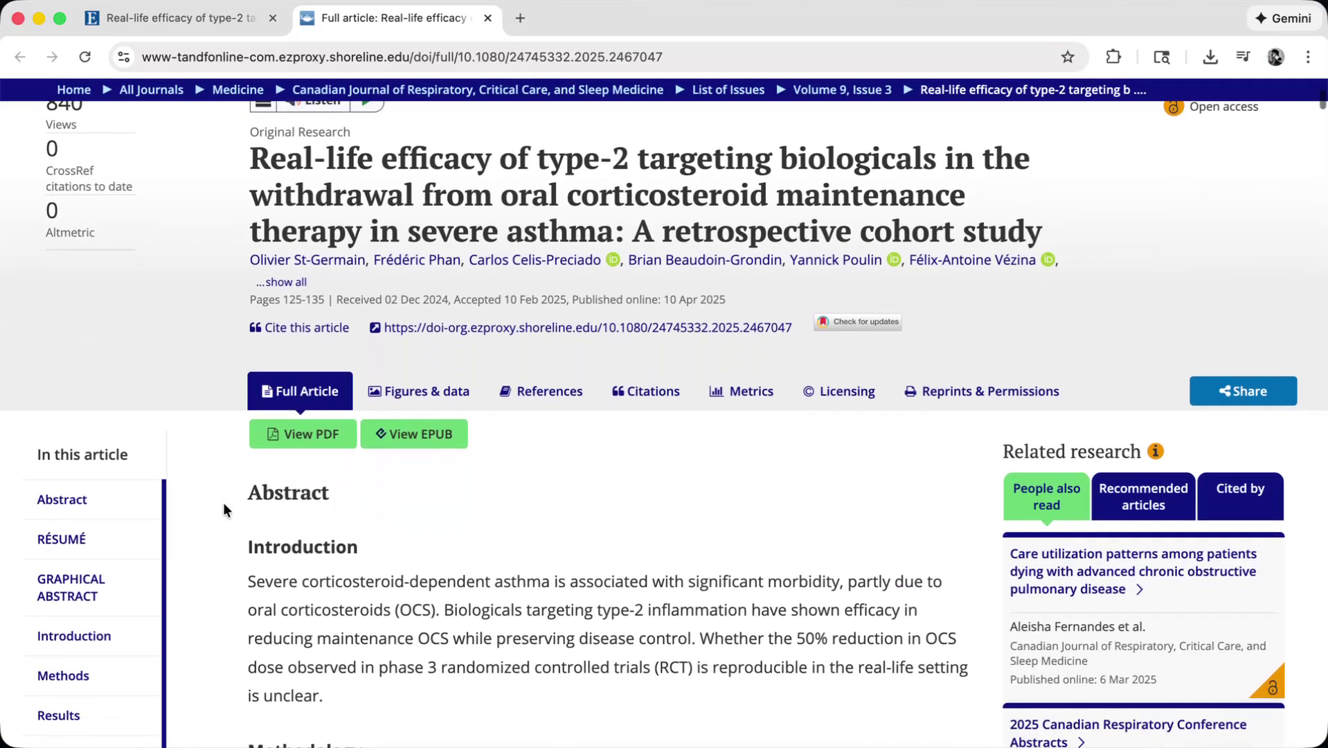
{"action": "scroll", "coordinate": [223, 508], "scroll_direction": "down", "scroll_amount": 4}
{"action": "scroll", "coordinate": [223, 506], "scroll_direction": "up", "scroll_amount": 4}
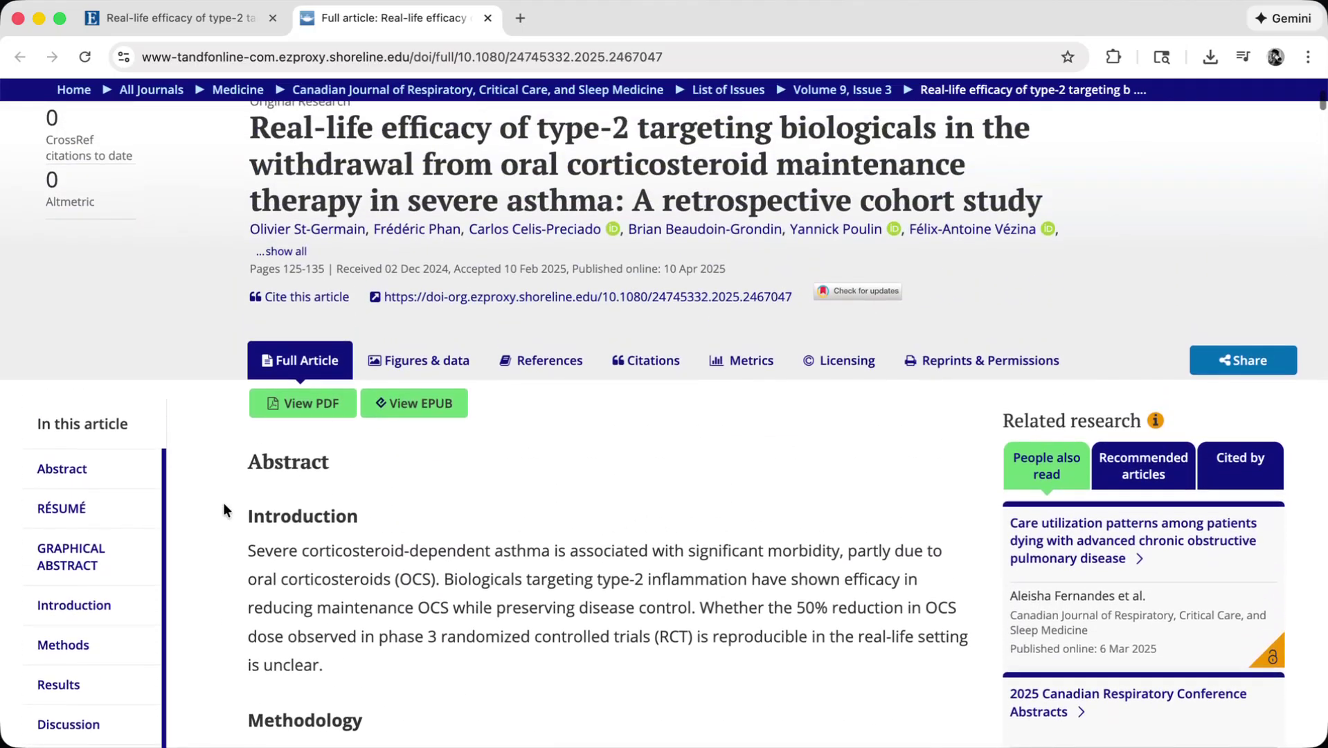
{"action": "scroll", "coordinate": [223, 509], "scroll_direction": "up", "scroll_amount": 2}
{"action": "scroll", "coordinate": [223, 510], "scroll_direction": "up", "scroll_amount": 1}
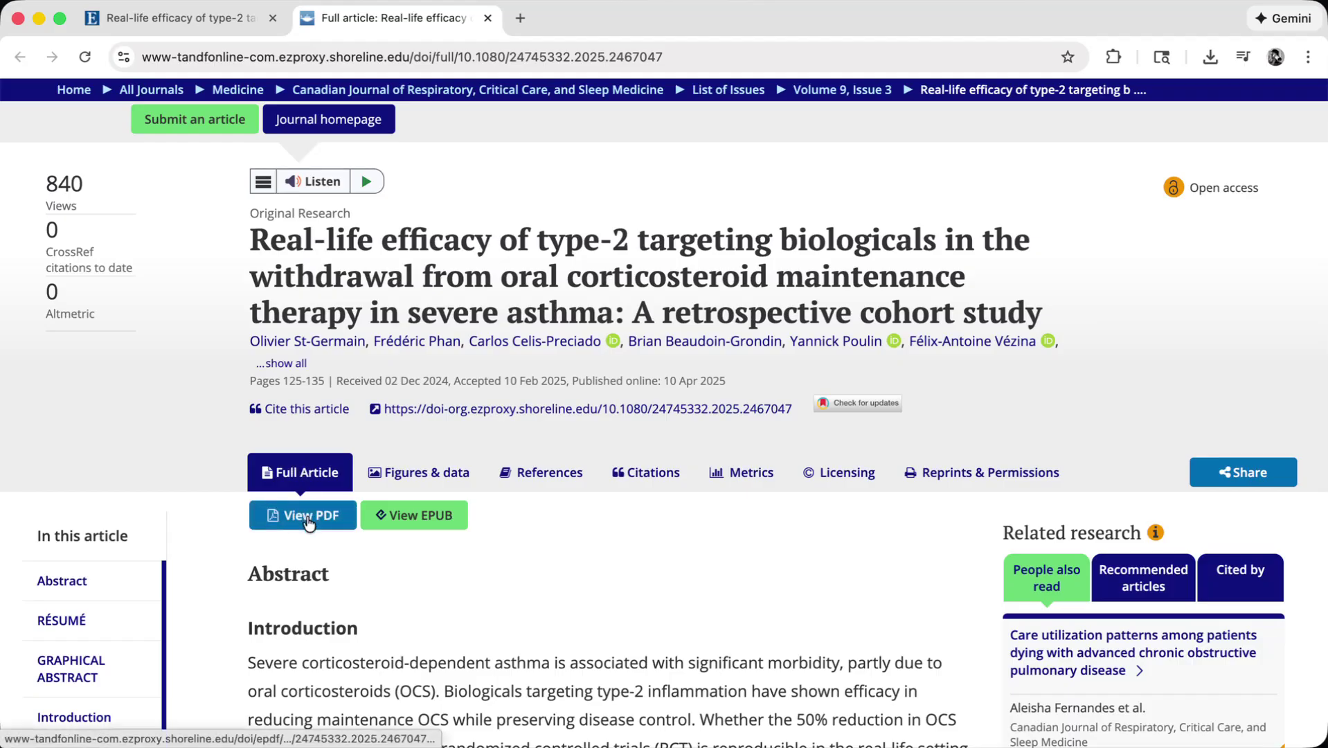
{"action": "scroll", "coordinate": [216, 515], "scroll_direction": "down", "scroll_amount": 5}
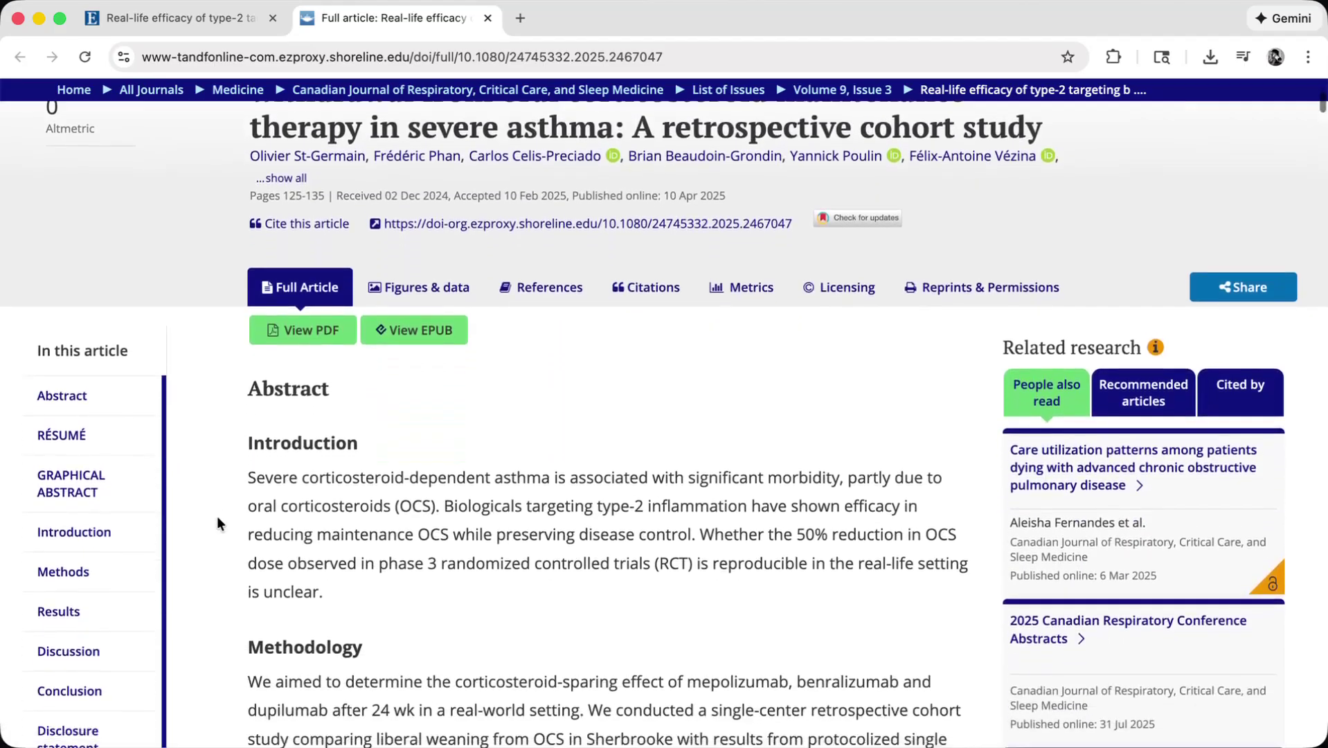
{"action": "scroll", "coordinate": [217, 515], "scroll_direction": "down", "scroll_amount": 2}
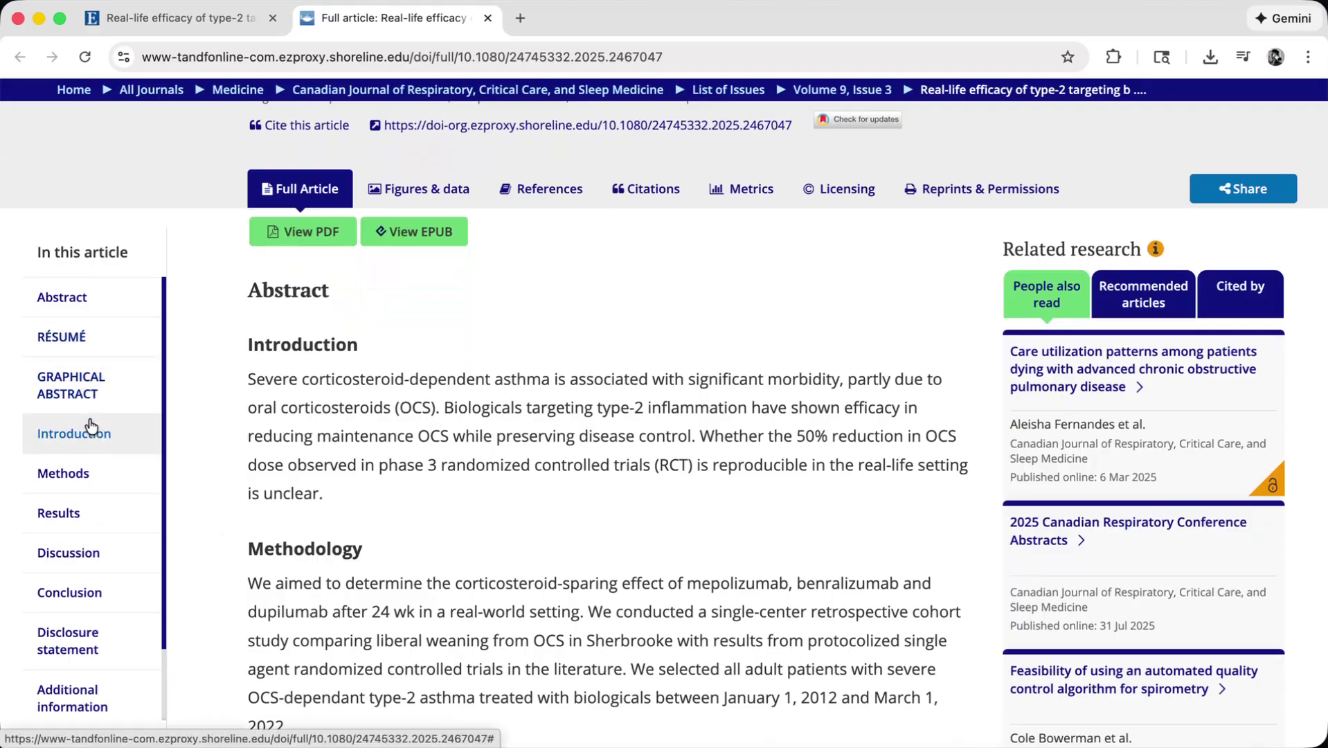
{"action": "scroll", "coordinate": [86, 500], "scroll_direction": "down", "scroll_amount": 2}
{"action": "scroll", "coordinate": [86, 500], "scroll_direction": "down", "scroll_amount": 1}
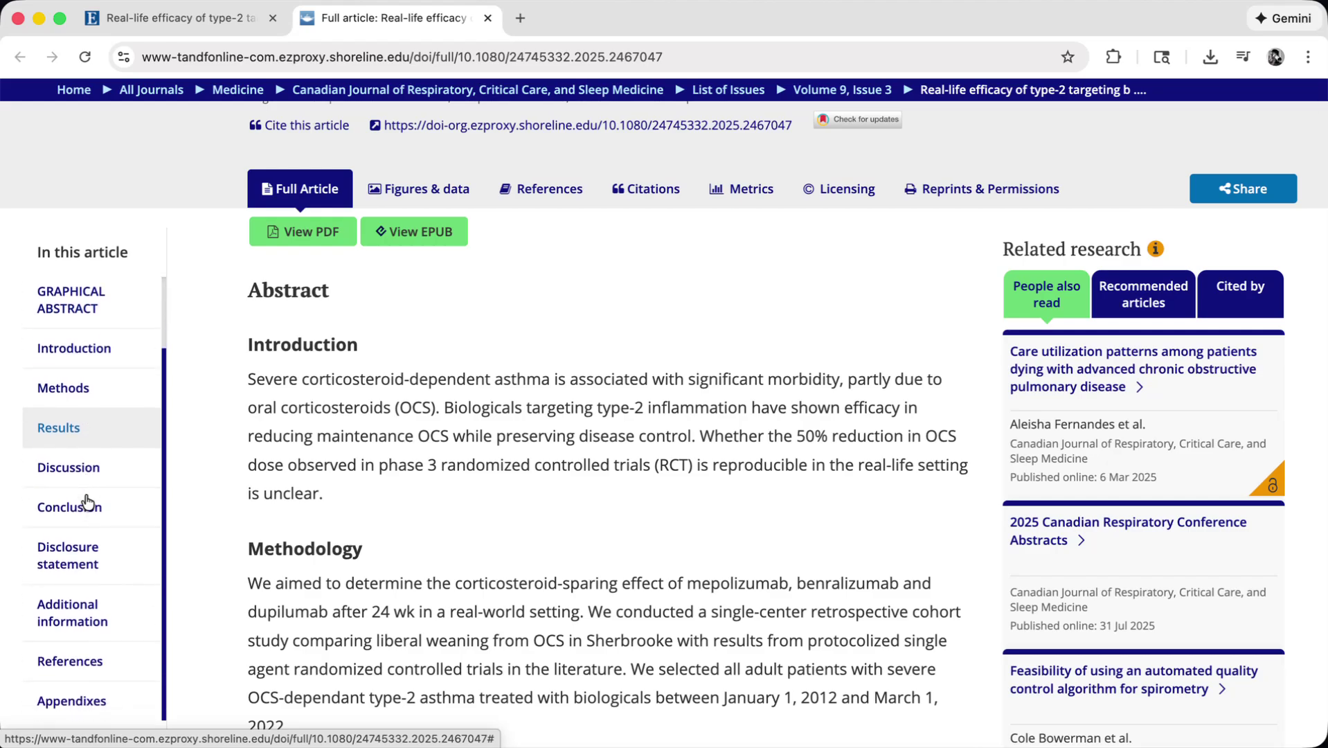
Jump to the article's Conclusion and References sections, and look through the first several references and their access links.
{"action": "left_click", "coordinate": [87, 500]}
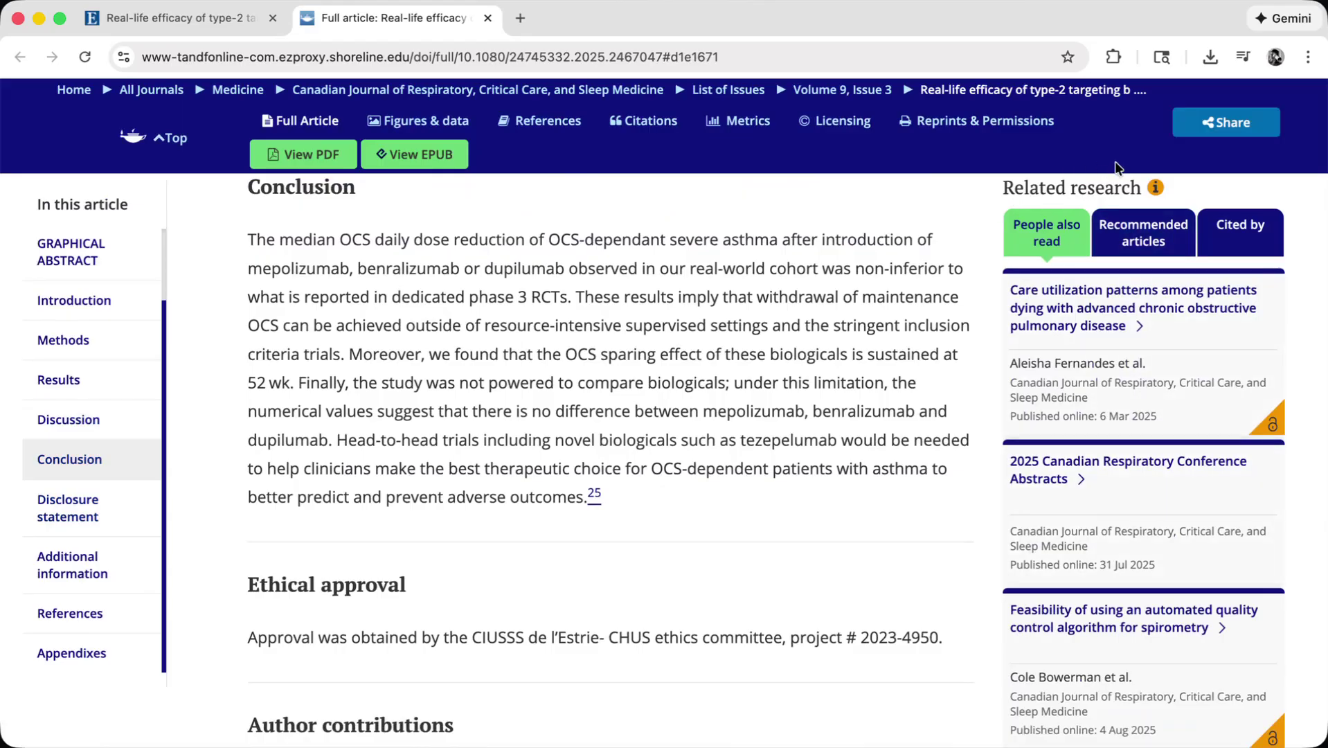
{"action": "left_click", "coordinate": [52, 616]}
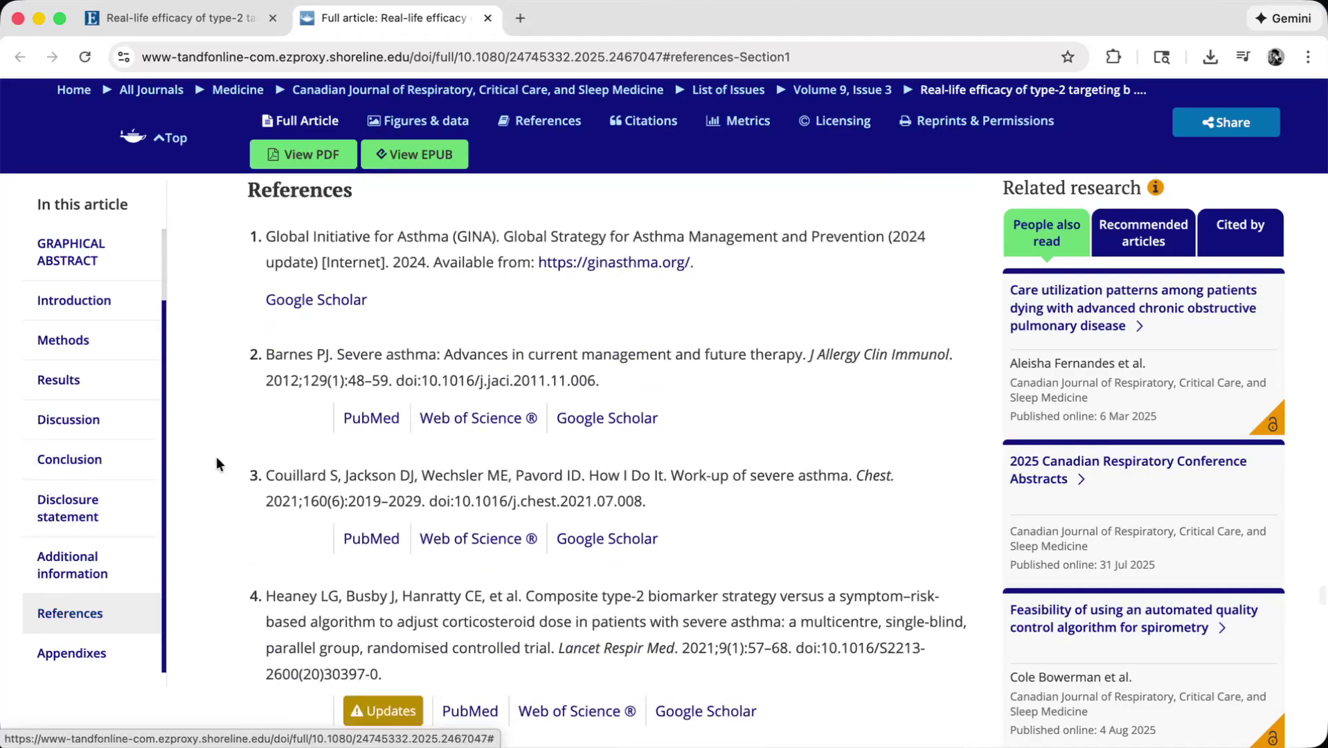
{"action": "scroll", "coordinate": [214, 448], "scroll_direction": "down", "scroll_amount": 1}
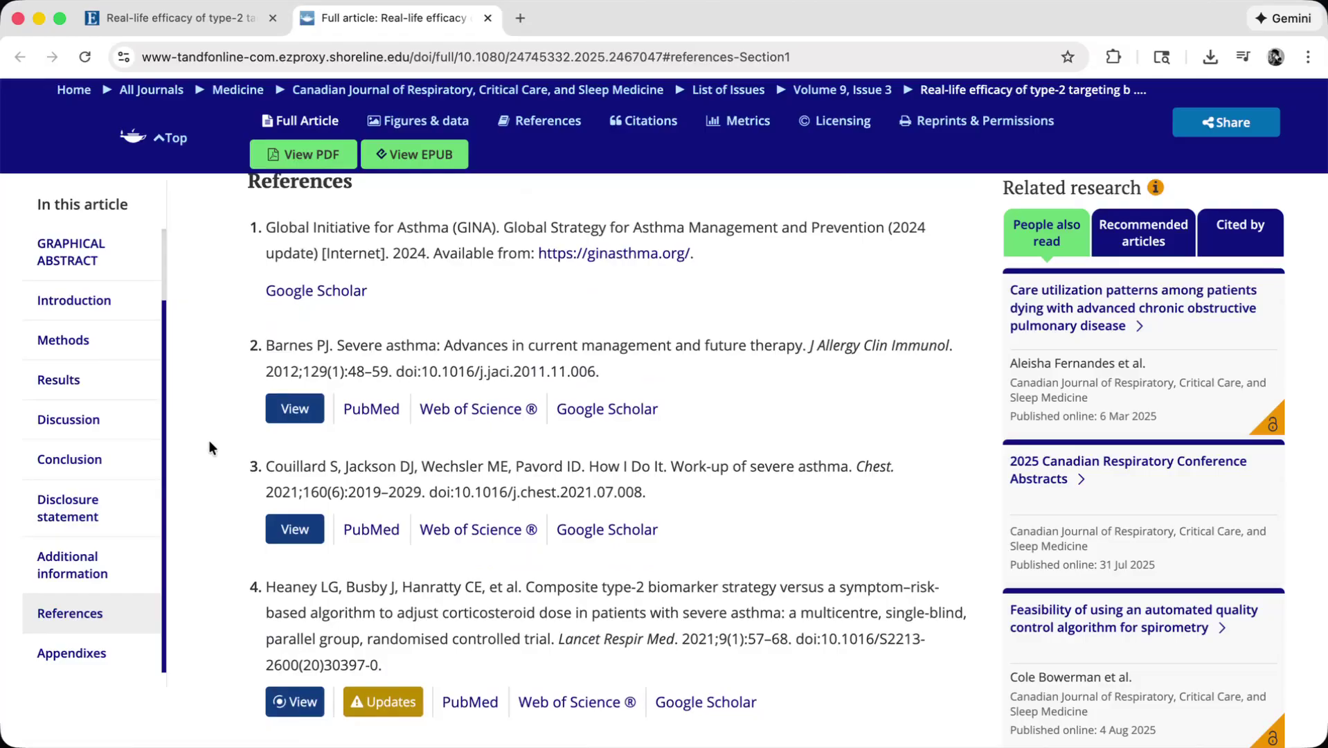
{"action": "scroll", "coordinate": [209, 441], "scroll_direction": "down", "scroll_amount": 5}
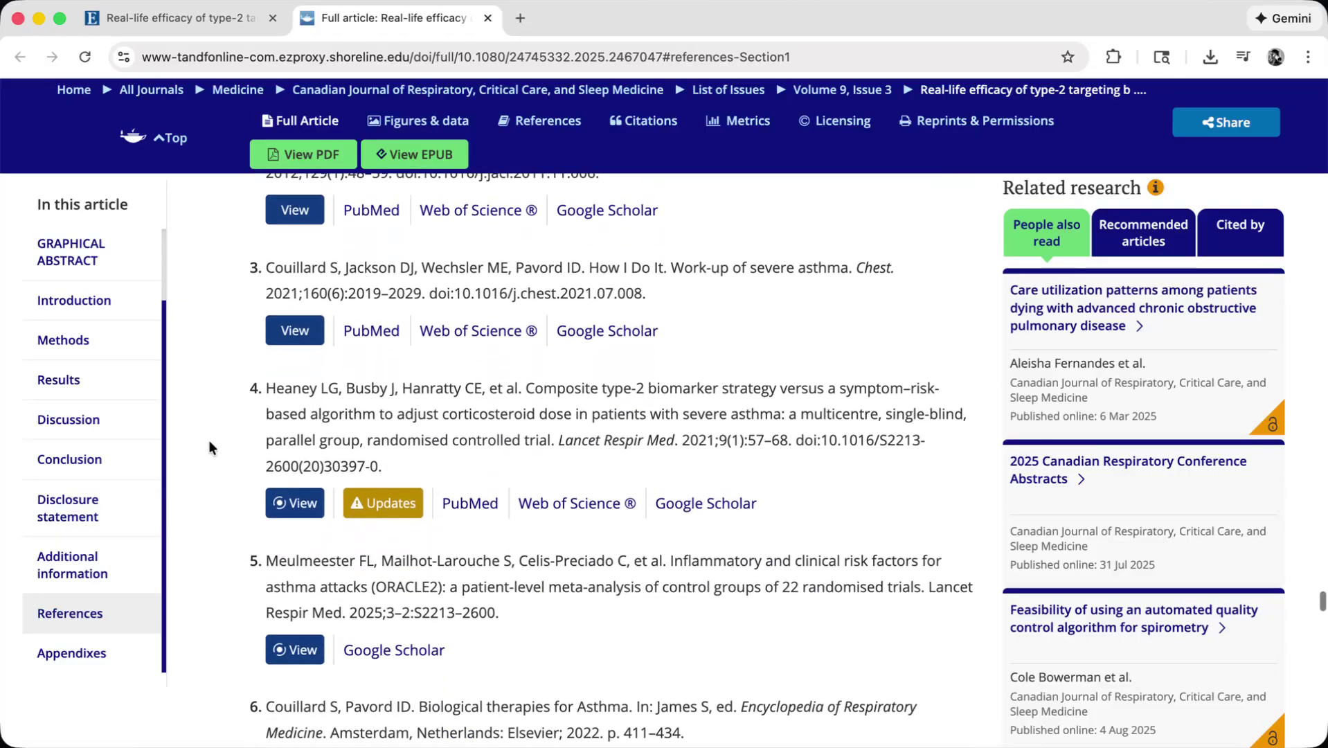
{"action": "scroll", "coordinate": [208, 440], "scroll_direction": "down", "scroll_amount": 4}
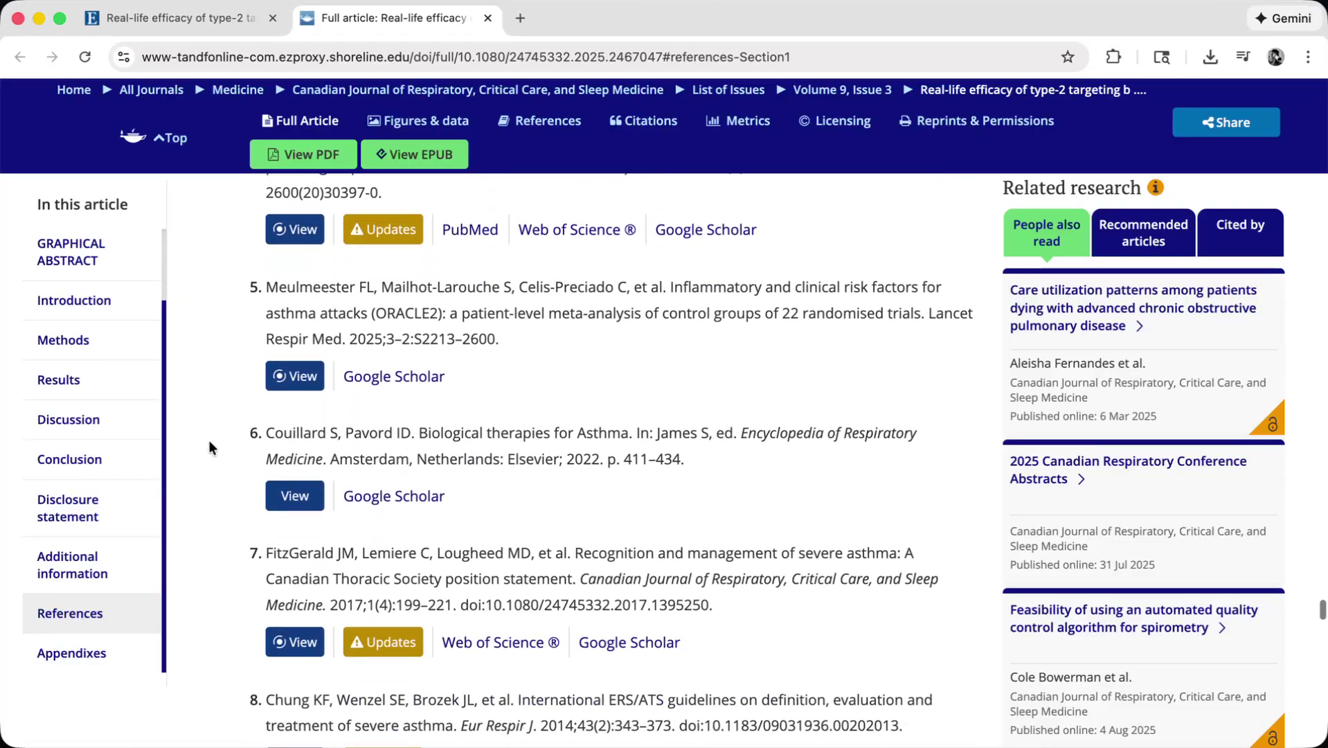
{"action": "scroll", "coordinate": [208, 439], "scroll_direction": "up", "scroll_amount": 4}
{"action": "scroll", "coordinate": [208, 440], "scroll_direction": "up", "scroll_amount": 3}
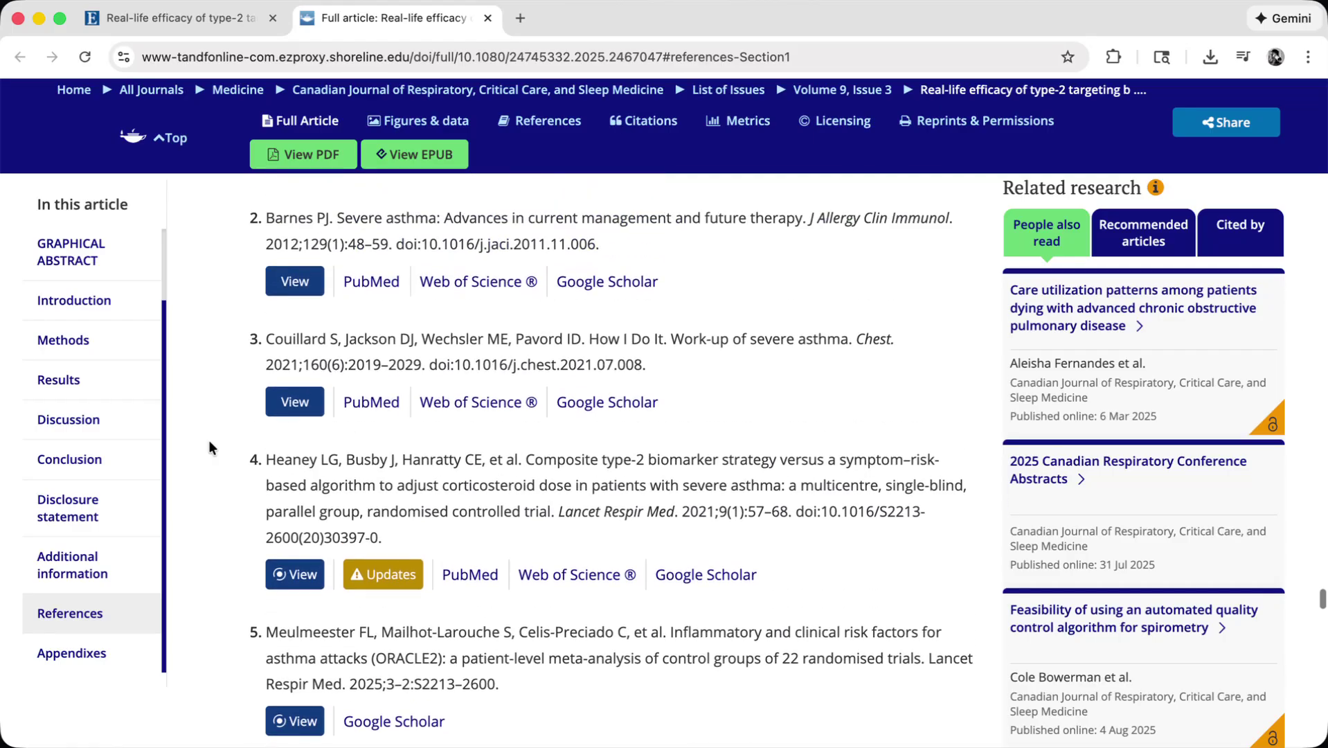
Skim the article backwards from the references through the discussion and results to its title and abstract.
{"action": "scroll", "coordinate": [208, 439], "scroll_direction": "up", "scroll_amount": 8}
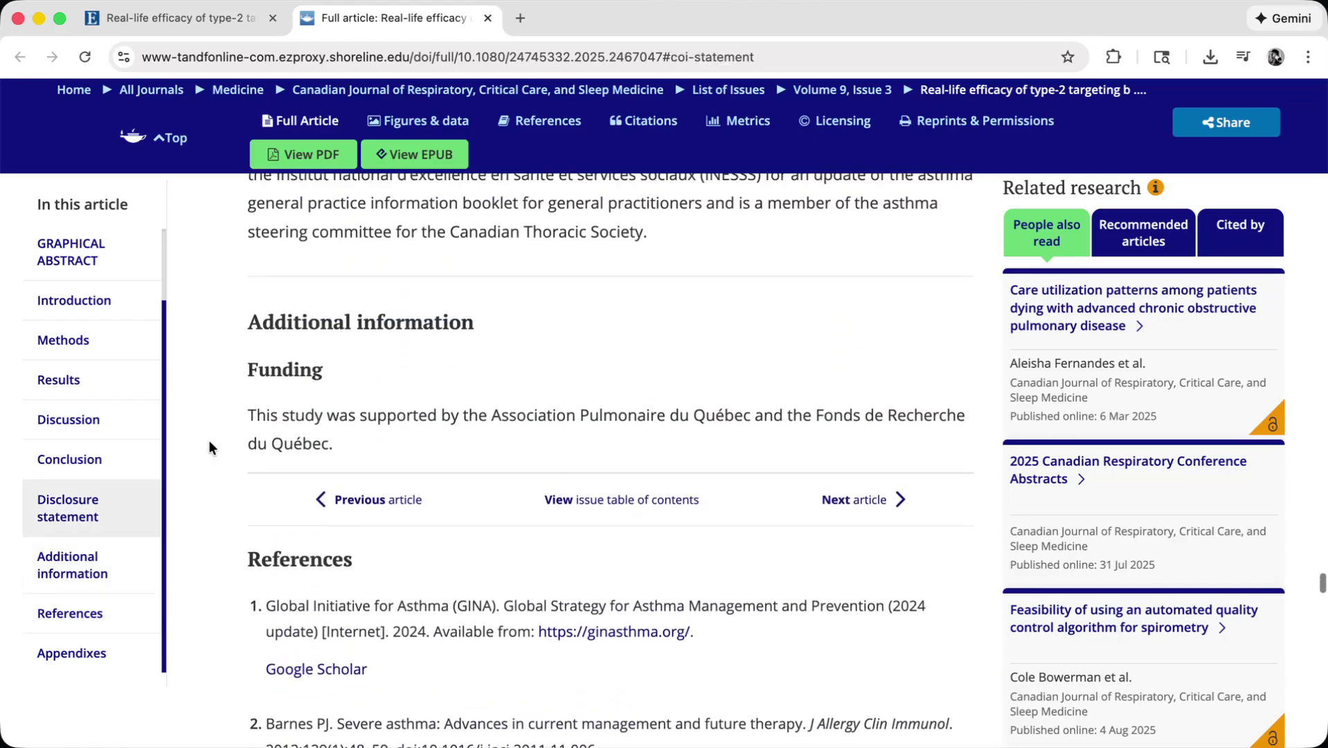
{"action": "scroll", "coordinate": [209, 441], "scroll_direction": "up", "scroll_amount": 15}
{"action": "scroll", "coordinate": [208, 439], "scroll_direction": "up", "scroll_amount": 18}
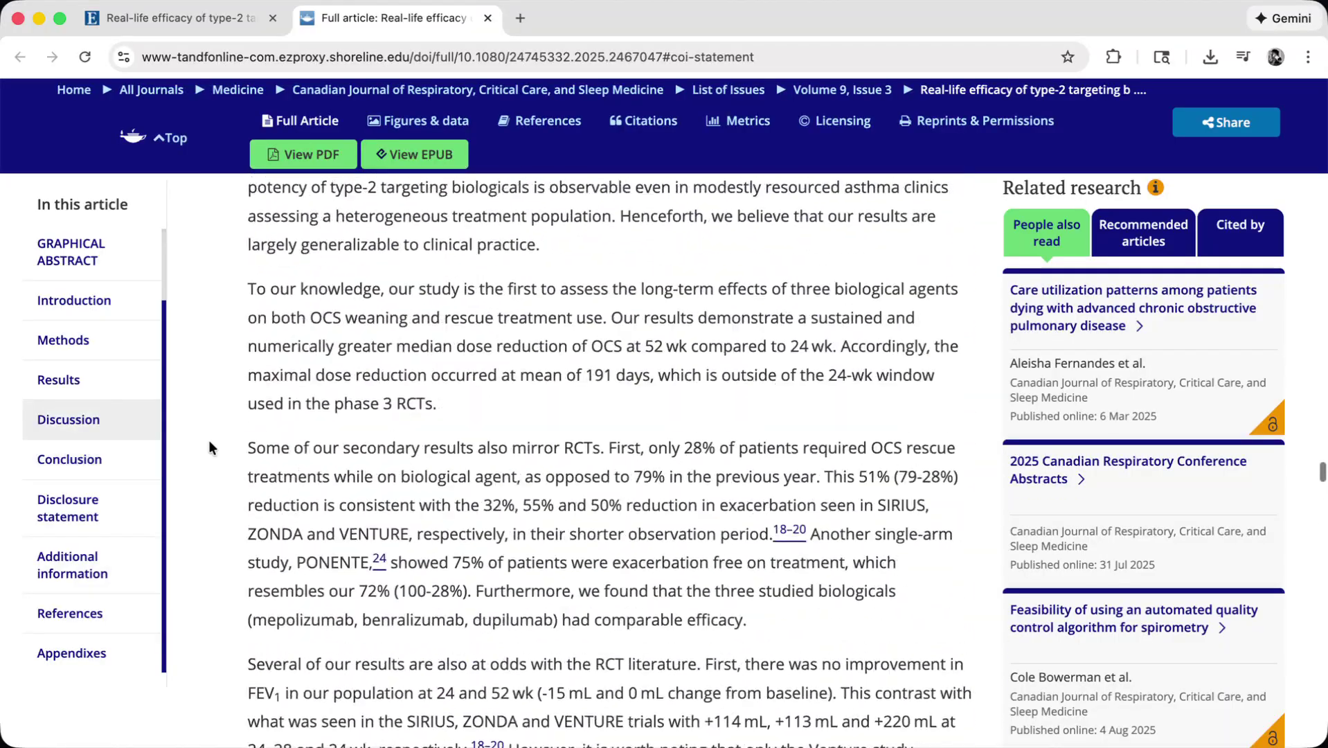
{"action": "scroll", "coordinate": [209, 448], "scroll_direction": "up", "scroll_amount": 8}
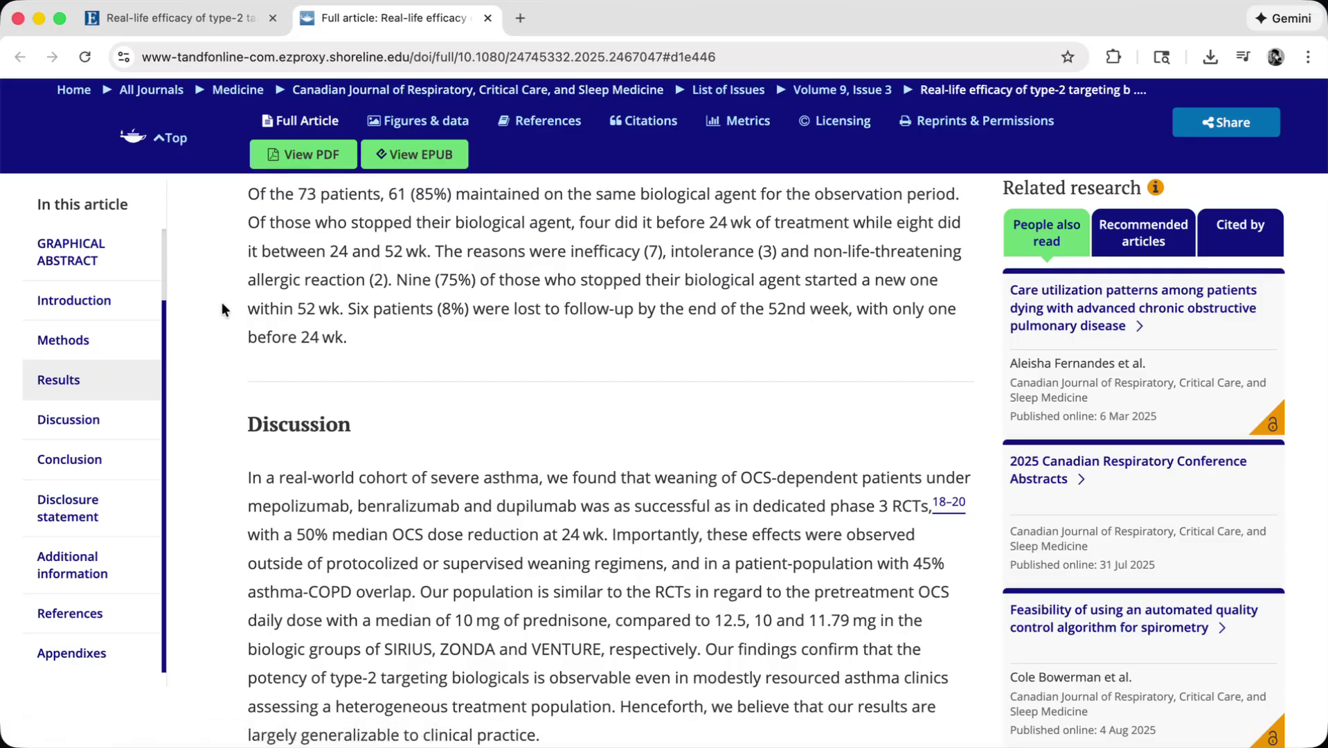
{"action": "scroll", "coordinate": [222, 302], "scroll_direction": "up", "scroll_amount": 15}
{"action": "scroll", "coordinate": [222, 302], "scroll_direction": "up", "scroll_amount": 20}
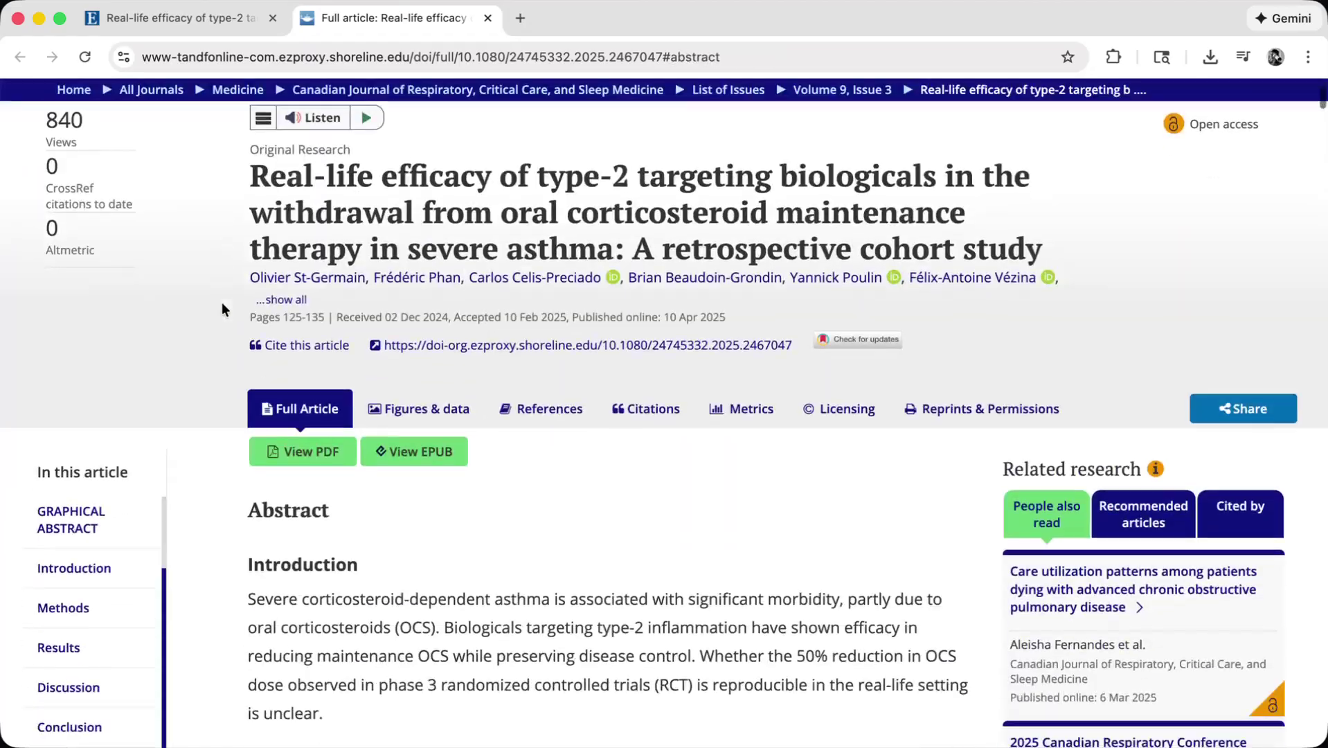
{"action": "scroll", "coordinate": [222, 308], "scroll_direction": "down", "scroll_amount": 5}
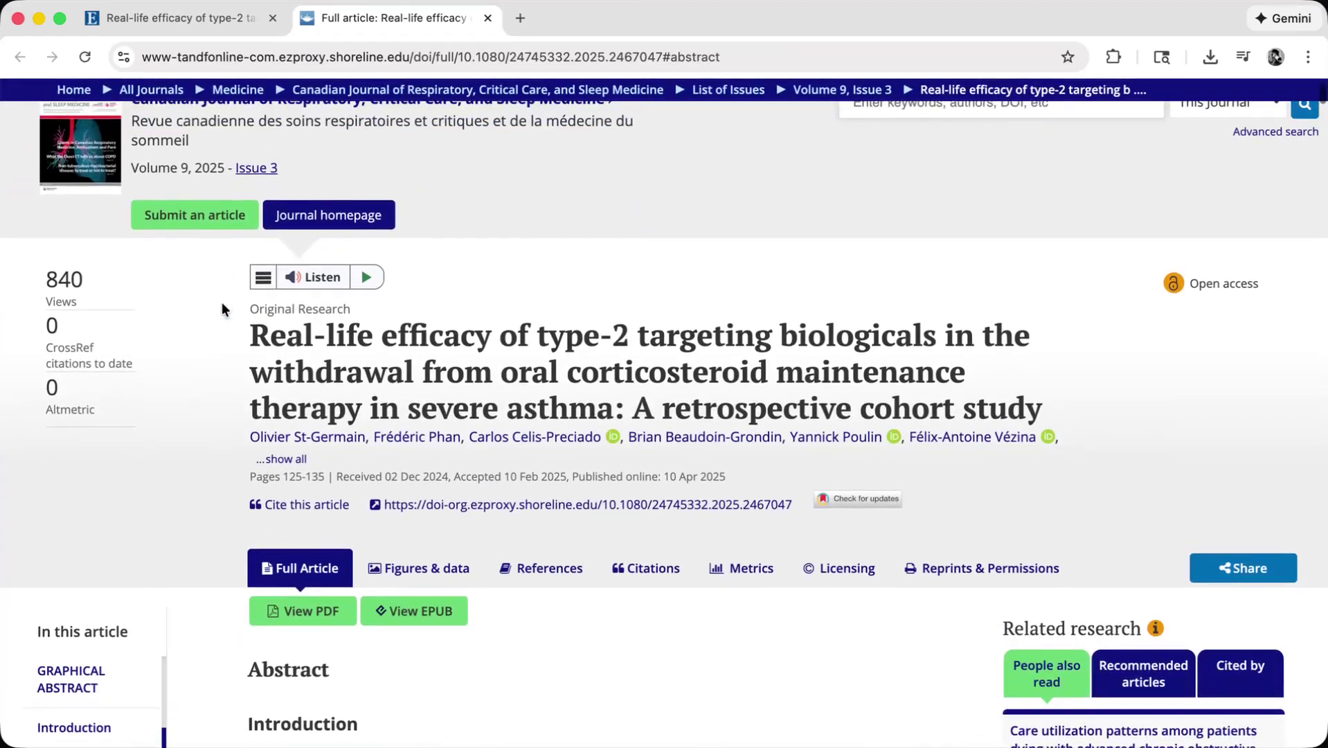
{"action": "scroll", "coordinate": [222, 305], "scroll_direction": "up", "scroll_amount": 4}
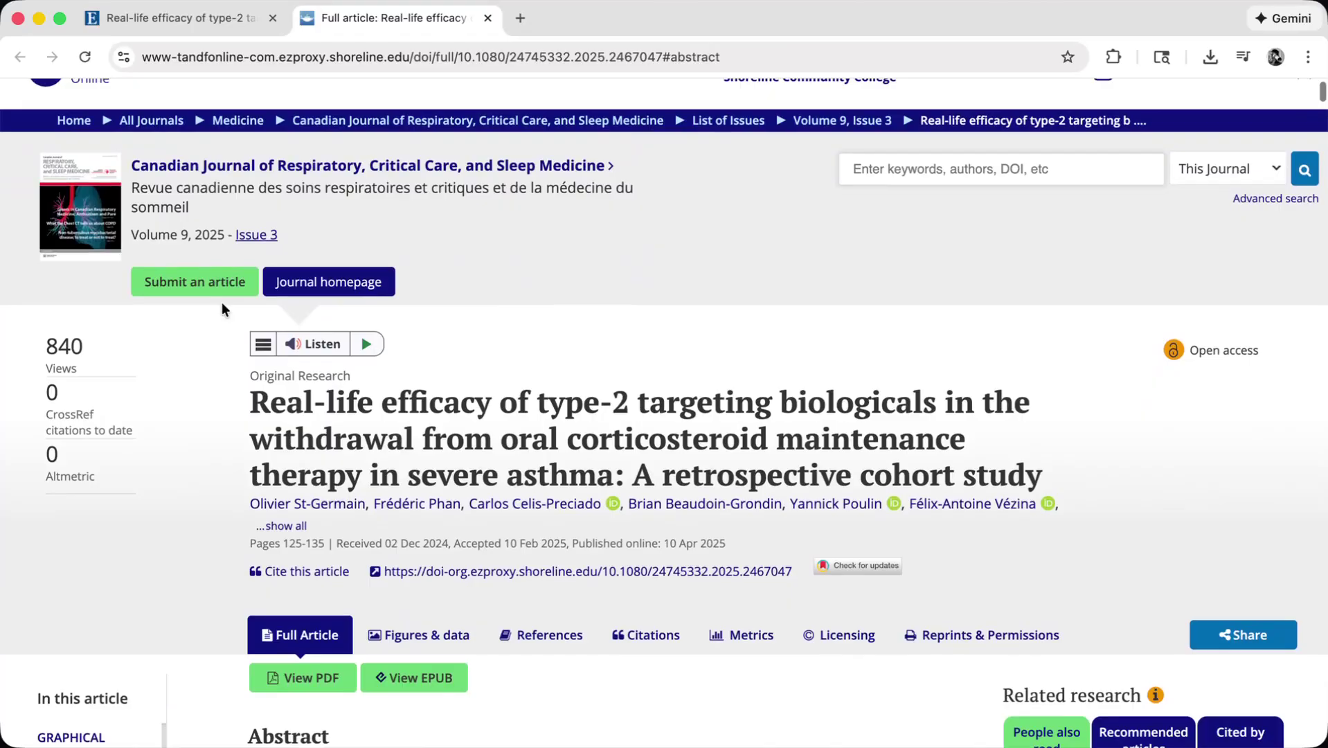
{"action": "scroll", "coordinate": [222, 304], "scroll_direction": "down", "scroll_amount": 4}
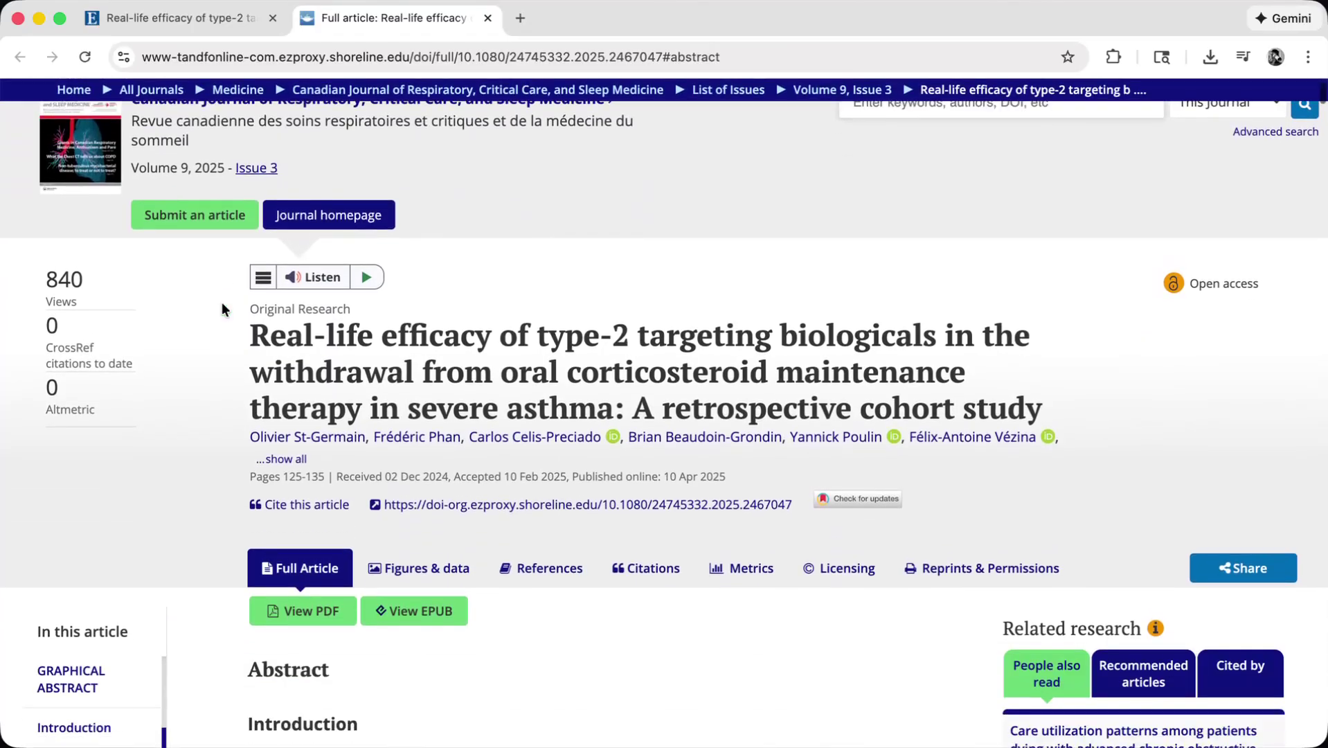
Return to the article's CINAHL record, follow its major subject heading "Asthma -- Drug Therapy", and look over the first matching articles.
{"action": "left_click", "coordinate": [171, 17]}
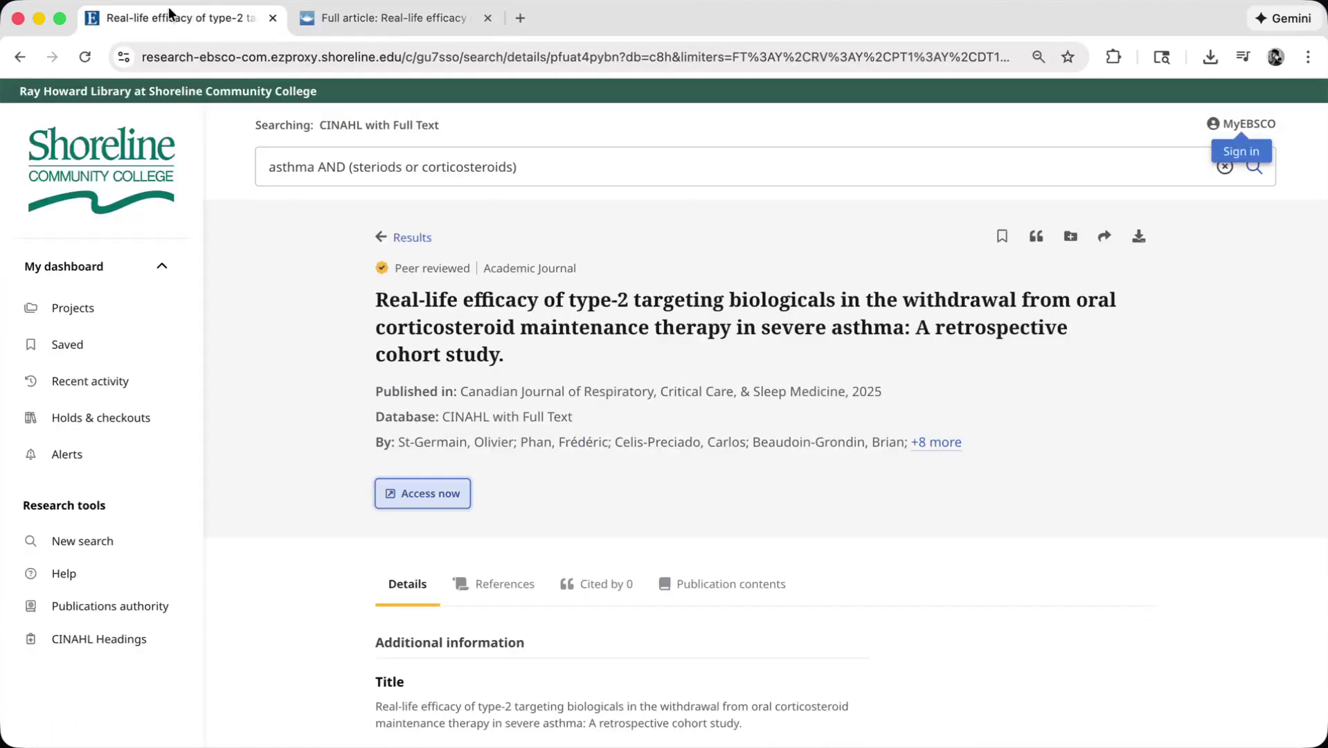
{"action": "scroll", "coordinate": [283, 435], "scroll_direction": "down", "scroll_amount": 14}
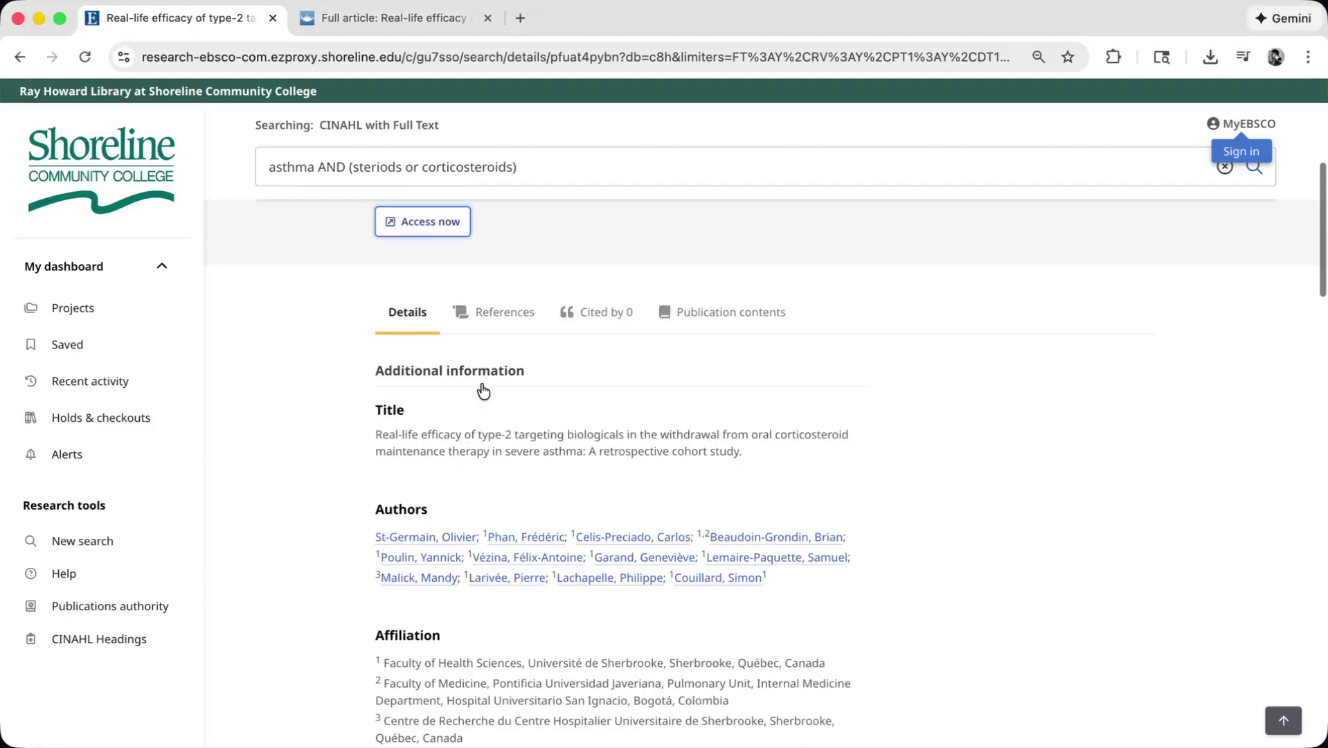
{"action": "scroll", "coordinate": [483, 384], "scroll_direction": "down", "scroll_amount": 10}
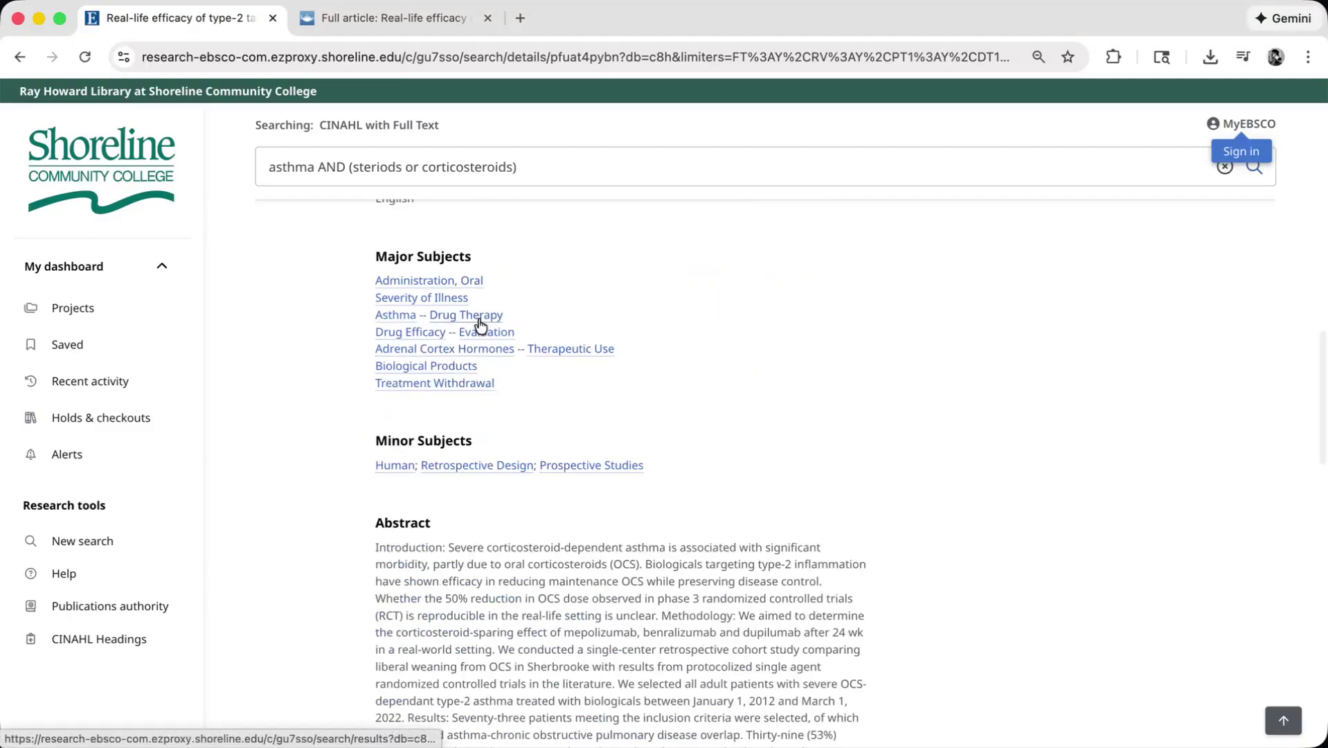
{"action": "left_click", "coordinate": [478, 318]}
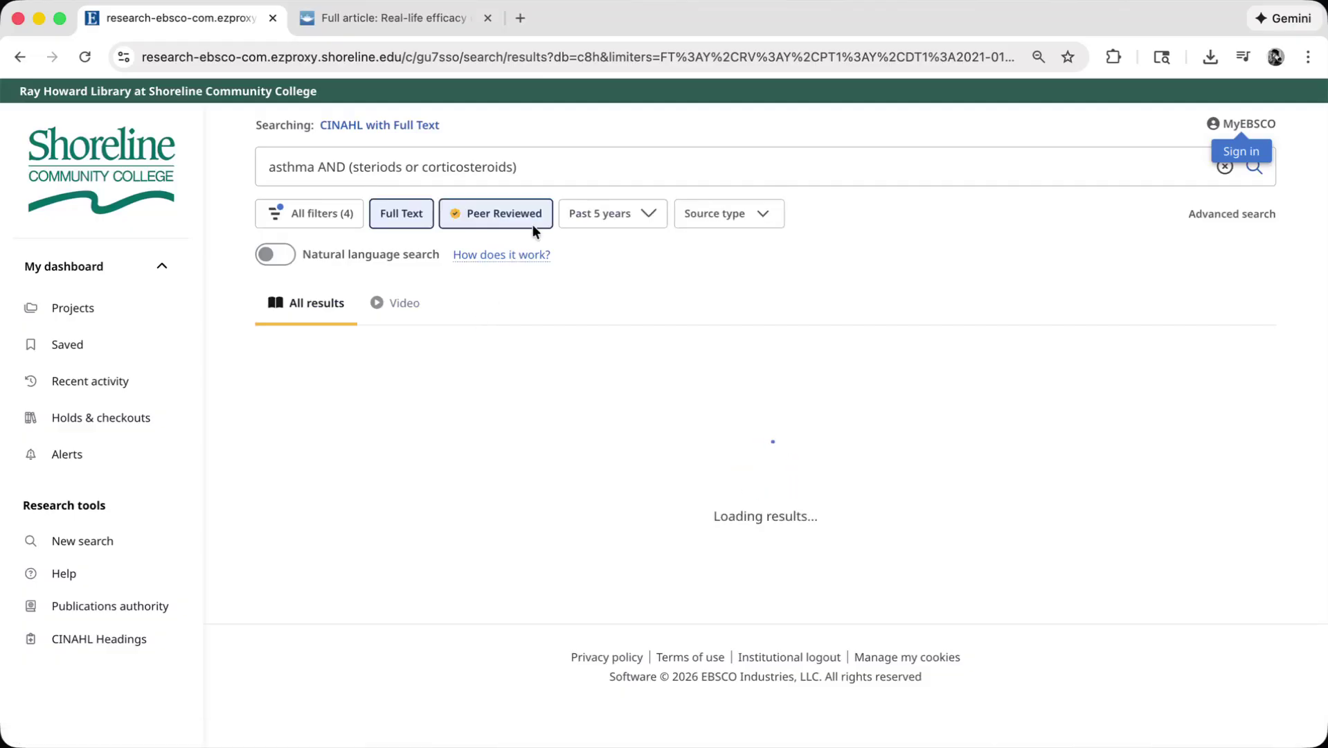
{"action": "scroll", "coordinate": [233, 377], "scroll_direction": "down", "scroll_amount": 3}
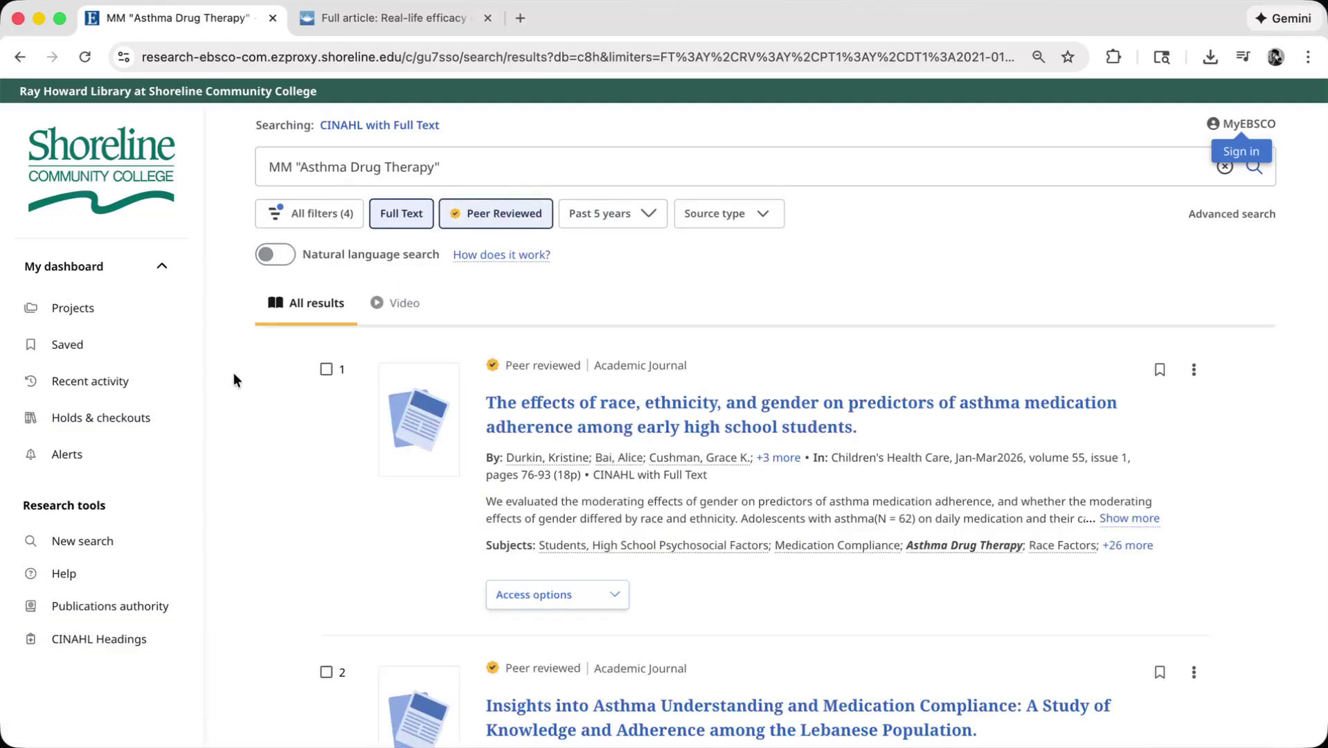
{"action": "scroll", "coordinate": [233, 373], "scroll_direction": "up", "scroll_amount": 1}
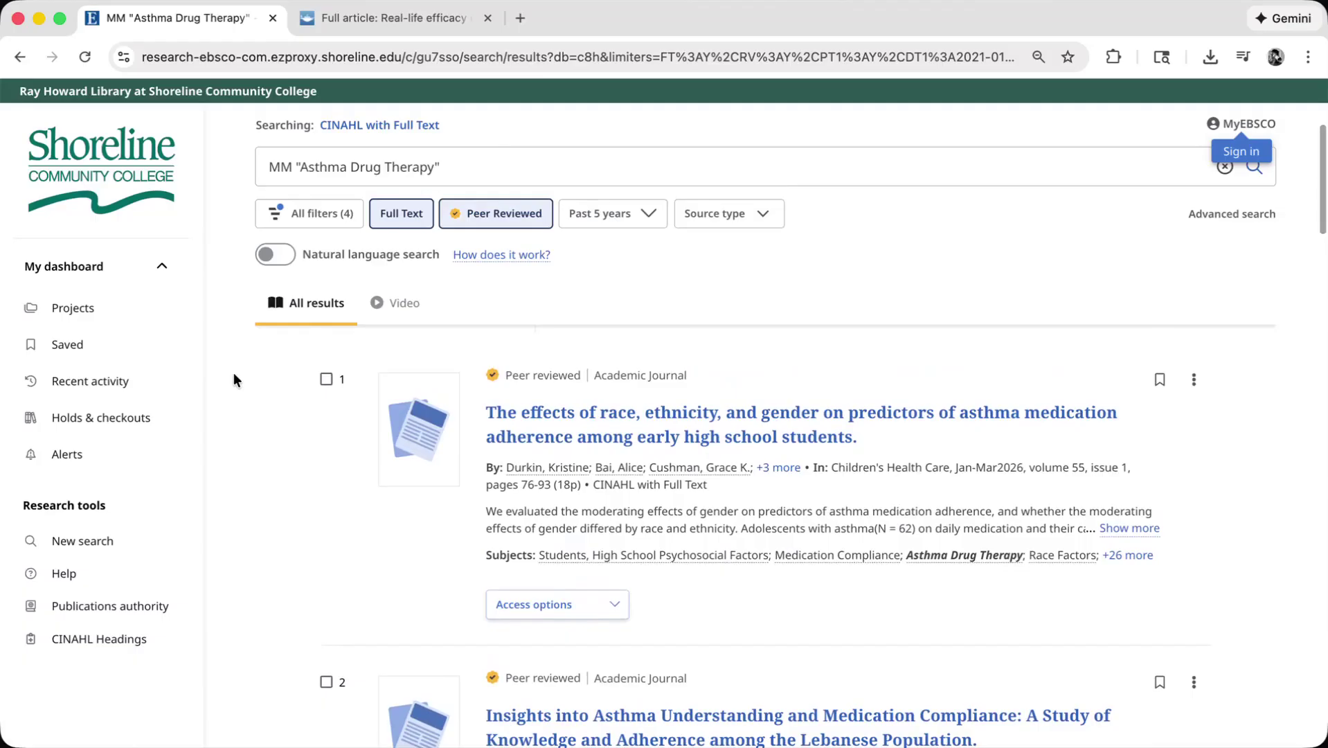
{"action": "scroll", "coordinate": [234, 379], "scroll_direction": "down", "scroll_amount": 3}
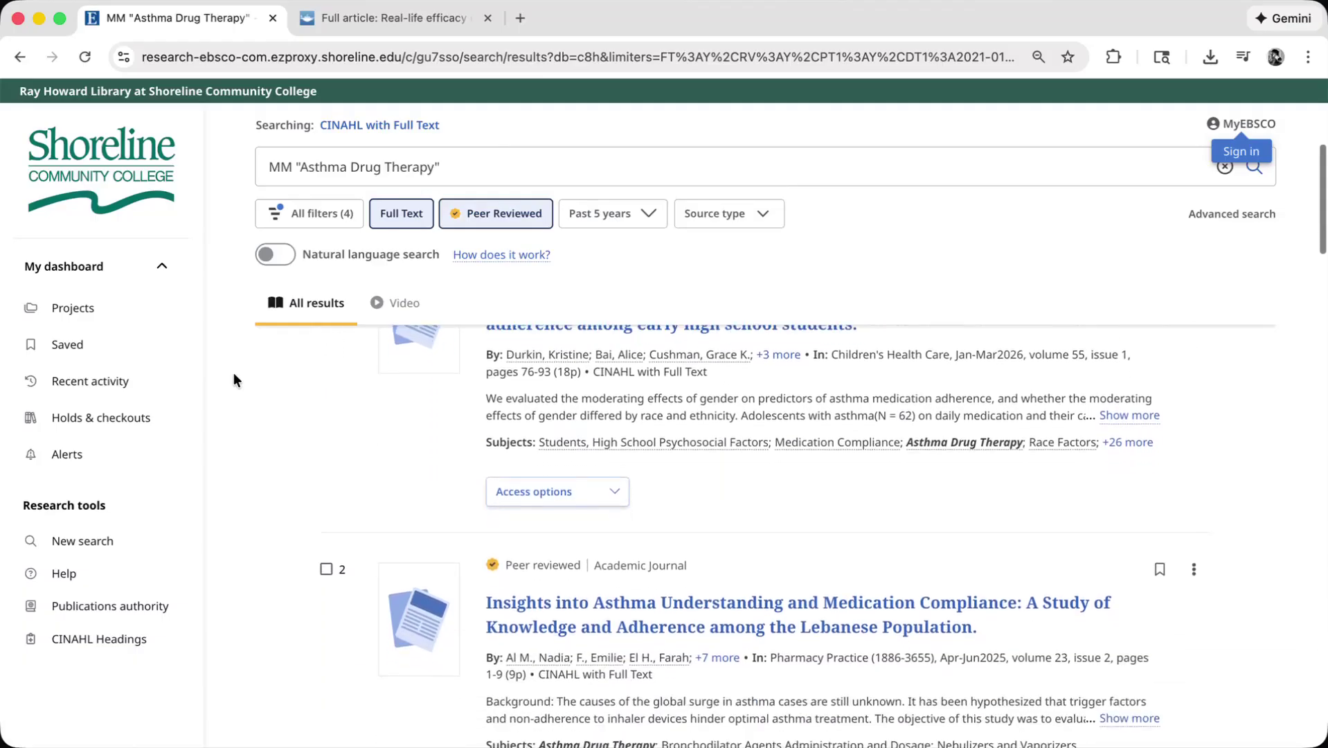
{"action": "scroll", "coordinate": [233, 379], "scroll_direction": "down", "scroll_amount": 1}
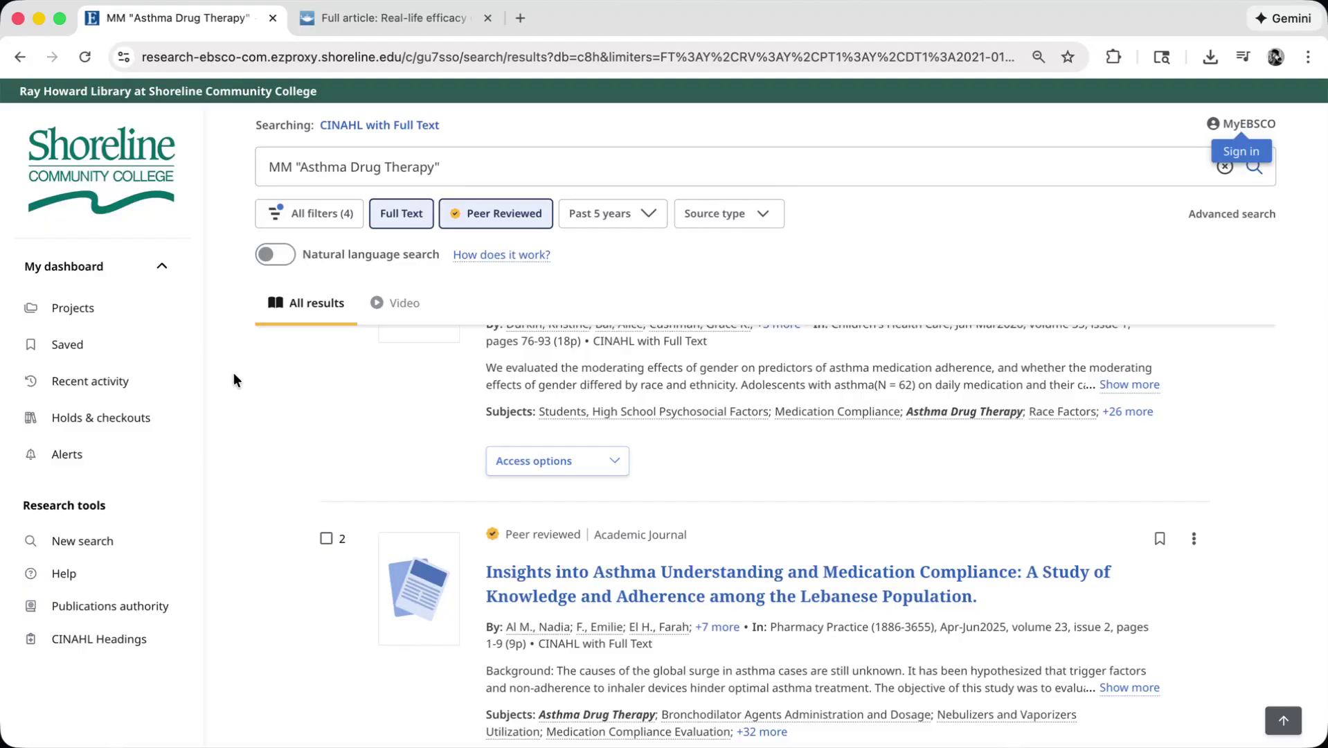
{"action": "scroll", "coordinate": [233, 374], "scroll_direction": "up", "scroll_amount": 7}
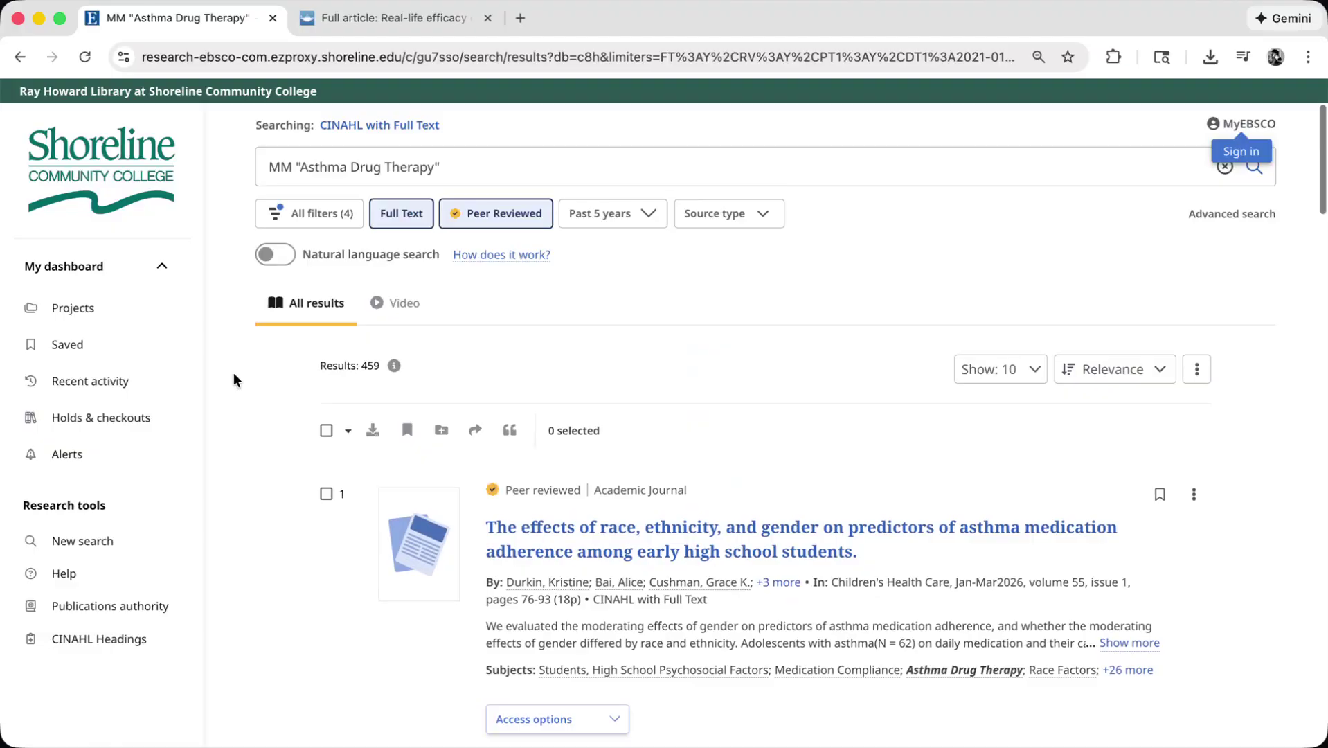
Leave the subject results and rerun the earlier search "asthma AND (steriods or corticosteroids)" from the search history.
{"action": "left_click", "coordinate": [21, 57]}
{"action": "left_click", "coordinate": [20, 56]}
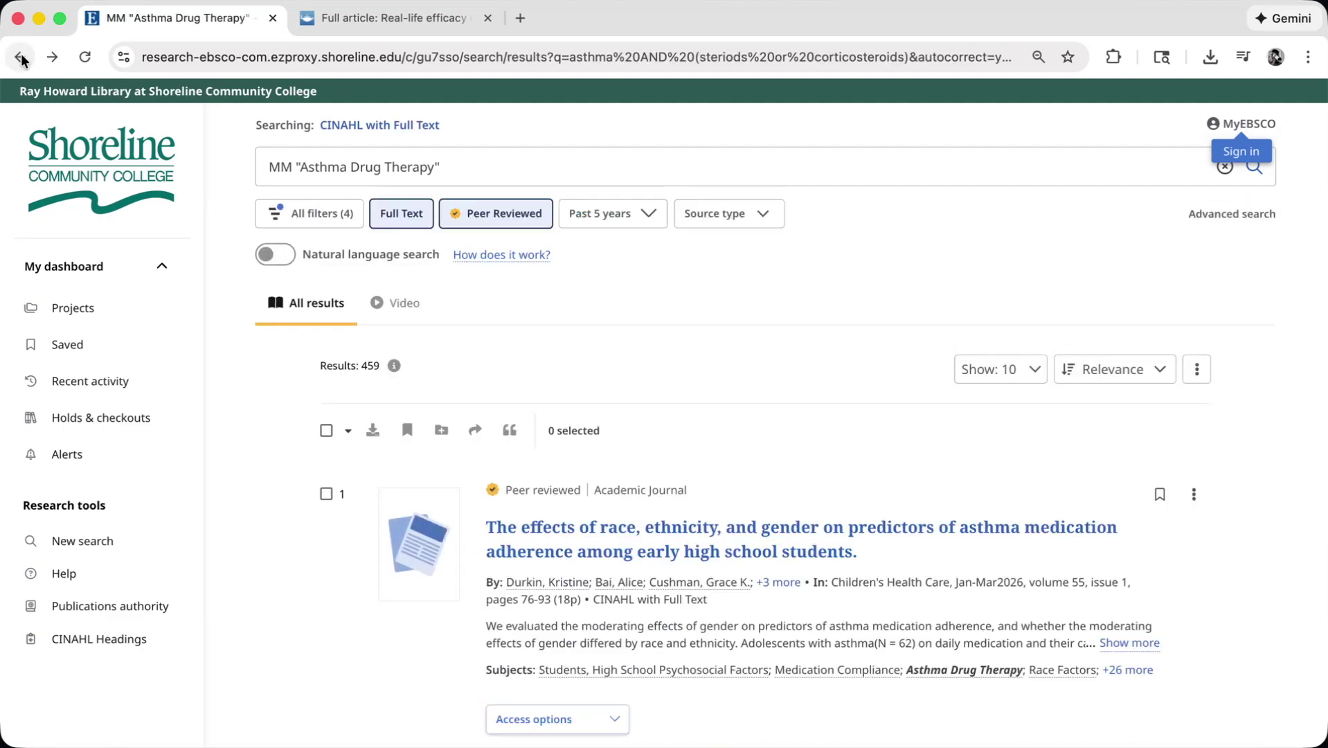
{"action": "left_click", "coordinate": [21, 57]}
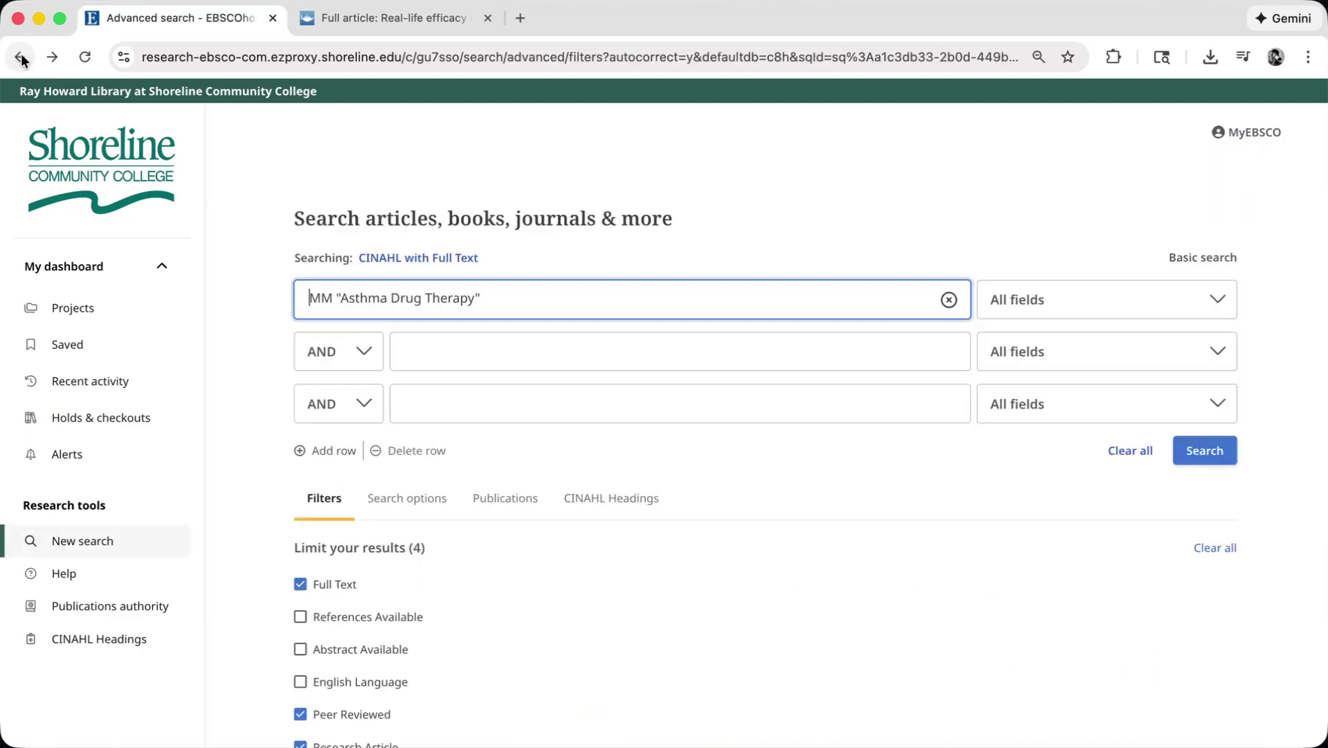
{"action": "left_click", "coordinate": [20, 57]}
{"action": "left_click", "coordinate": [76, 388]}
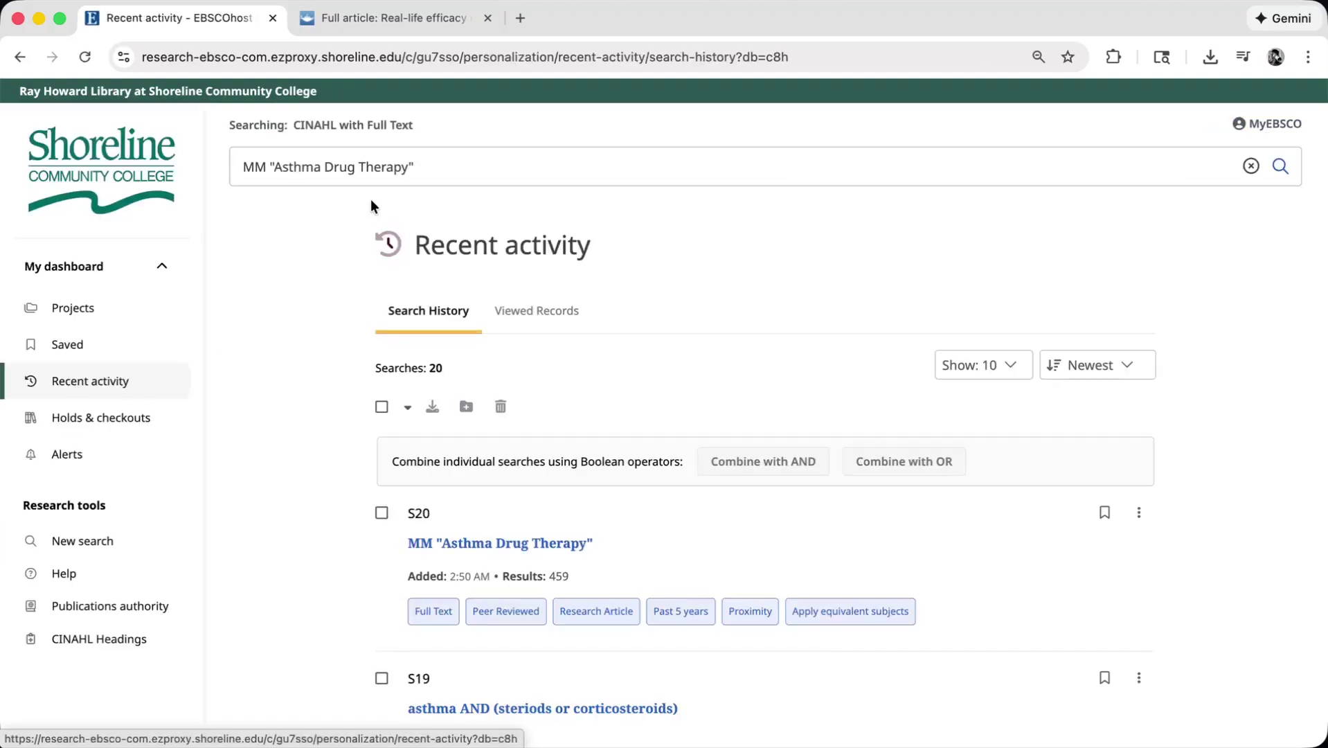
{"action": "scroll", "coordinate": [332, 549], "scroll_direction": "down", "scroll_amount": 2}
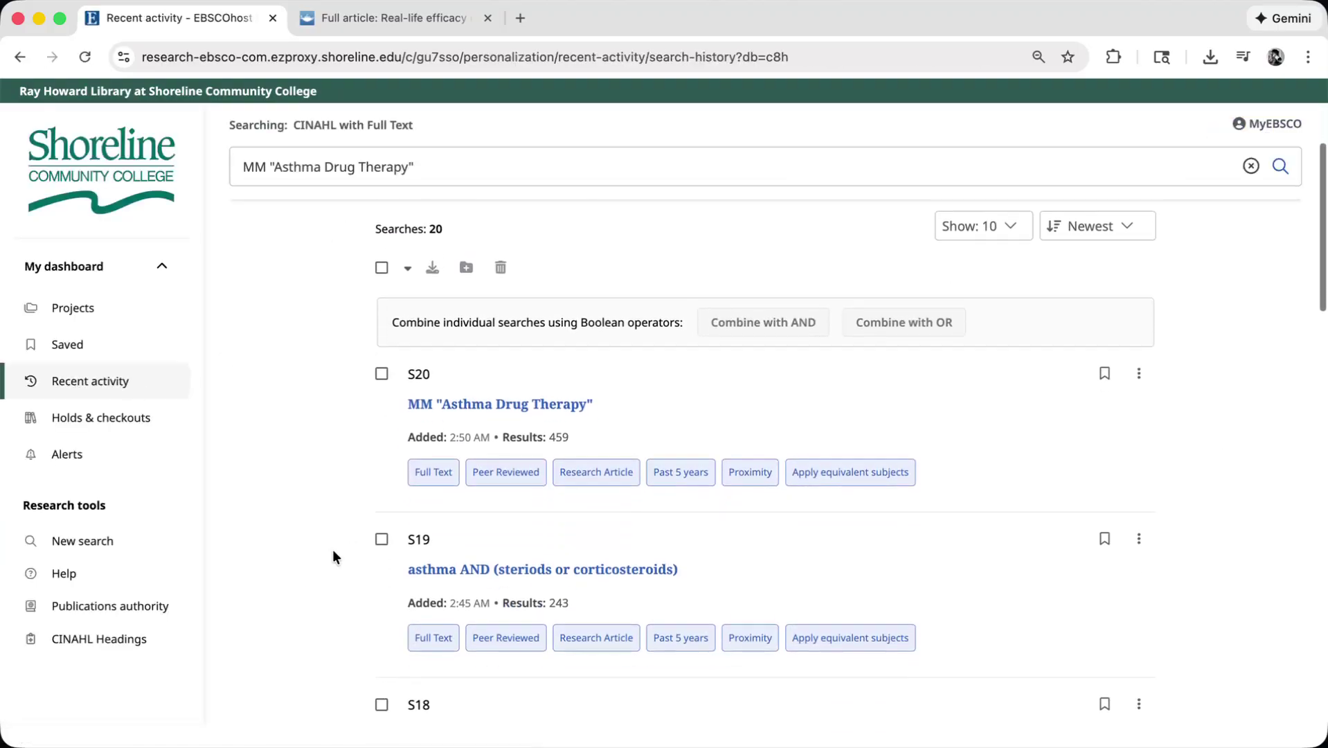
{"action": "left_click", "coordinate": [513, 569]}
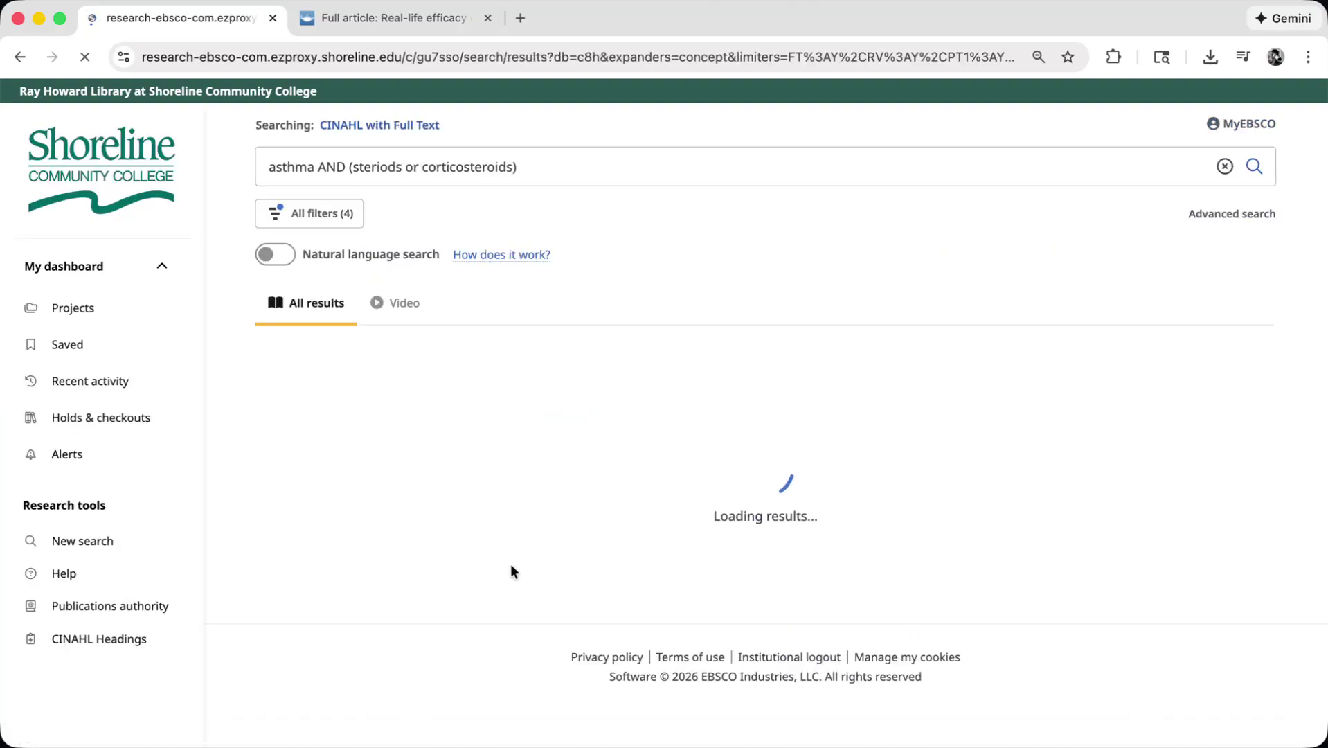
Open the search in advanced search and look up the term "asthma" in CINAHL Headings.
{"action": "left_click", "coordinate": [1222, 216]}
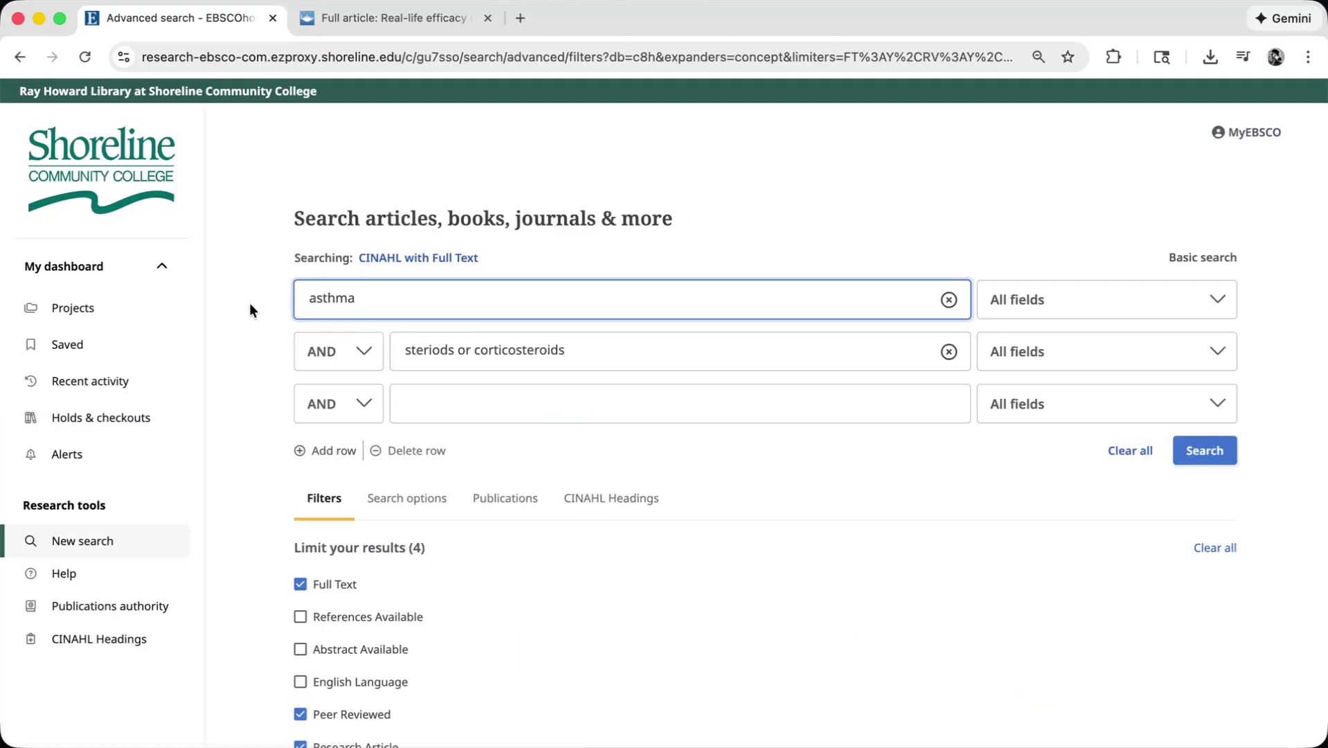
{"action": "scroll", "coordinate": [250, 308], "scroll_direction": "down", "scroll_amount": 3}
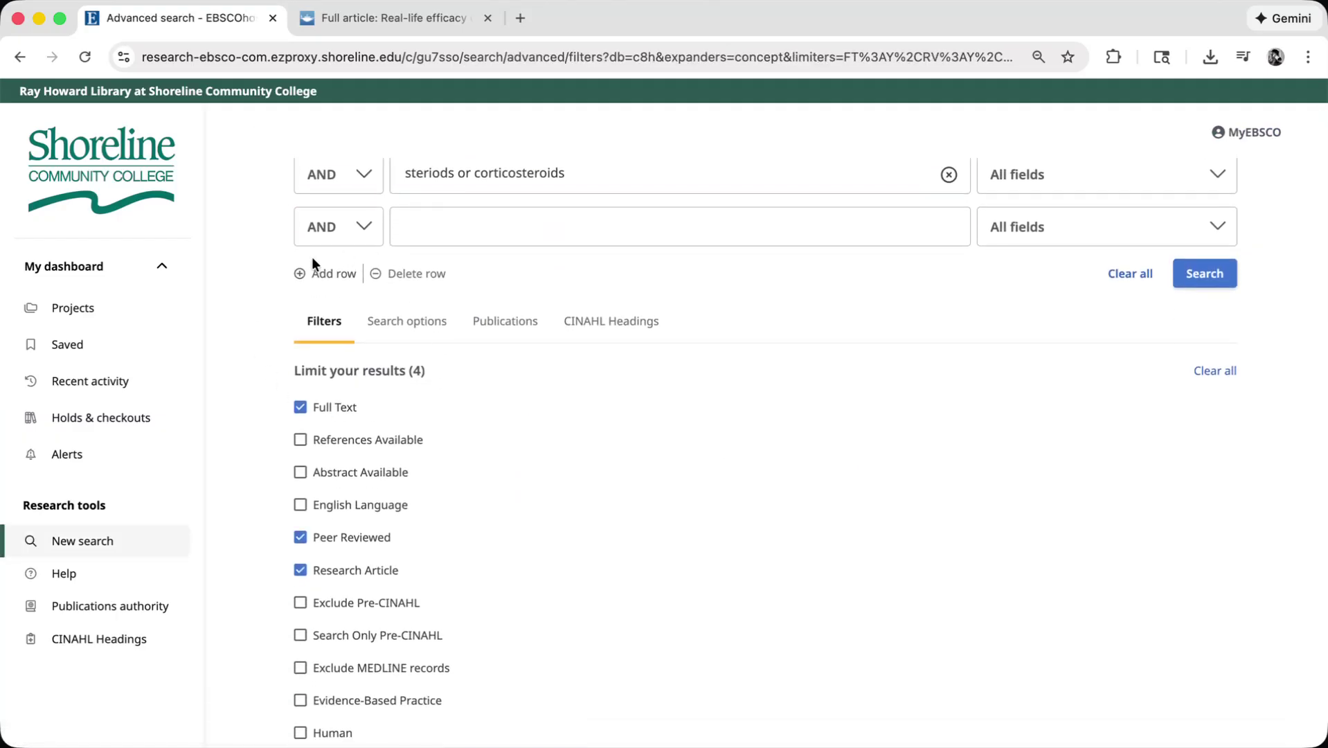
{"action": "scroll", "coordinate": [254, 402], "scroll_direction": "up", "scroll_amount": 1}
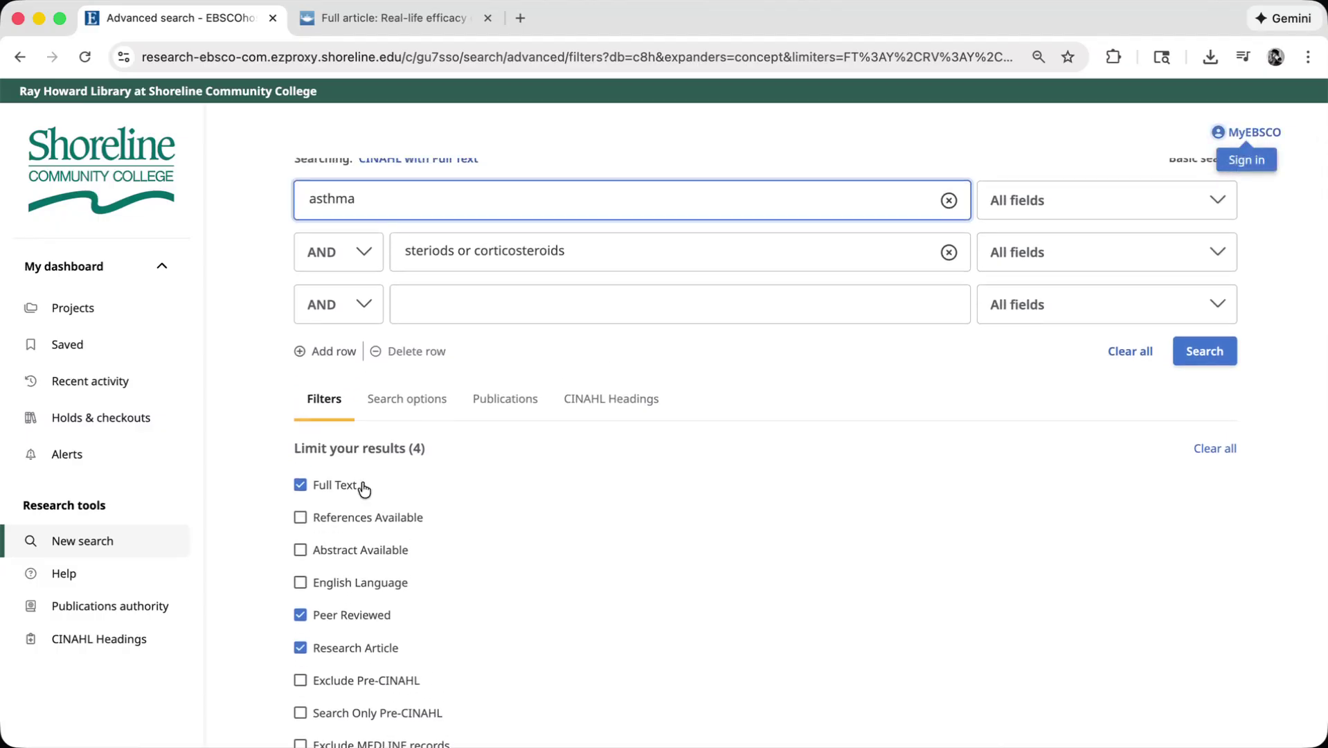
{"action": "left_click", "coordinate": [618, 408]}
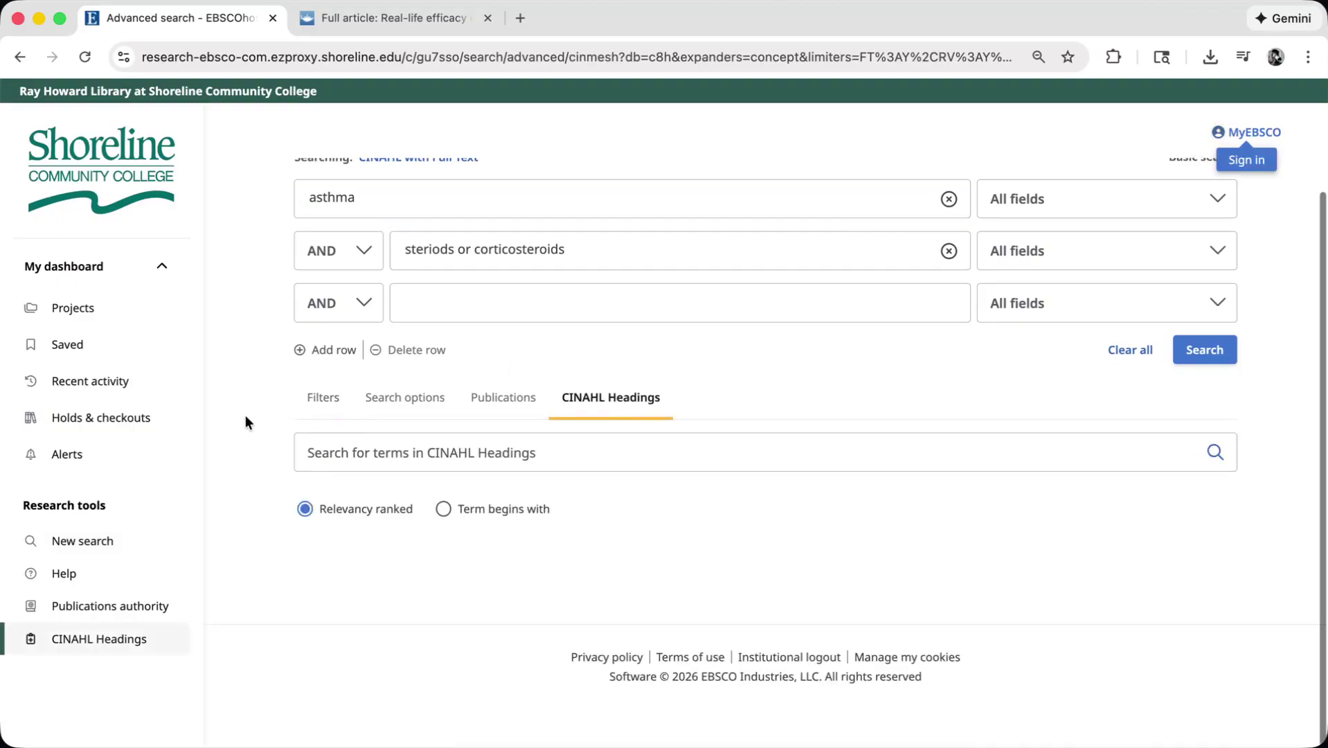
{"action": "left_click", "coordinate": [474, 450]}
{"action": "type", "text": "asthma"}
{"action": "left_click", "coordinate": [1214, 453]}
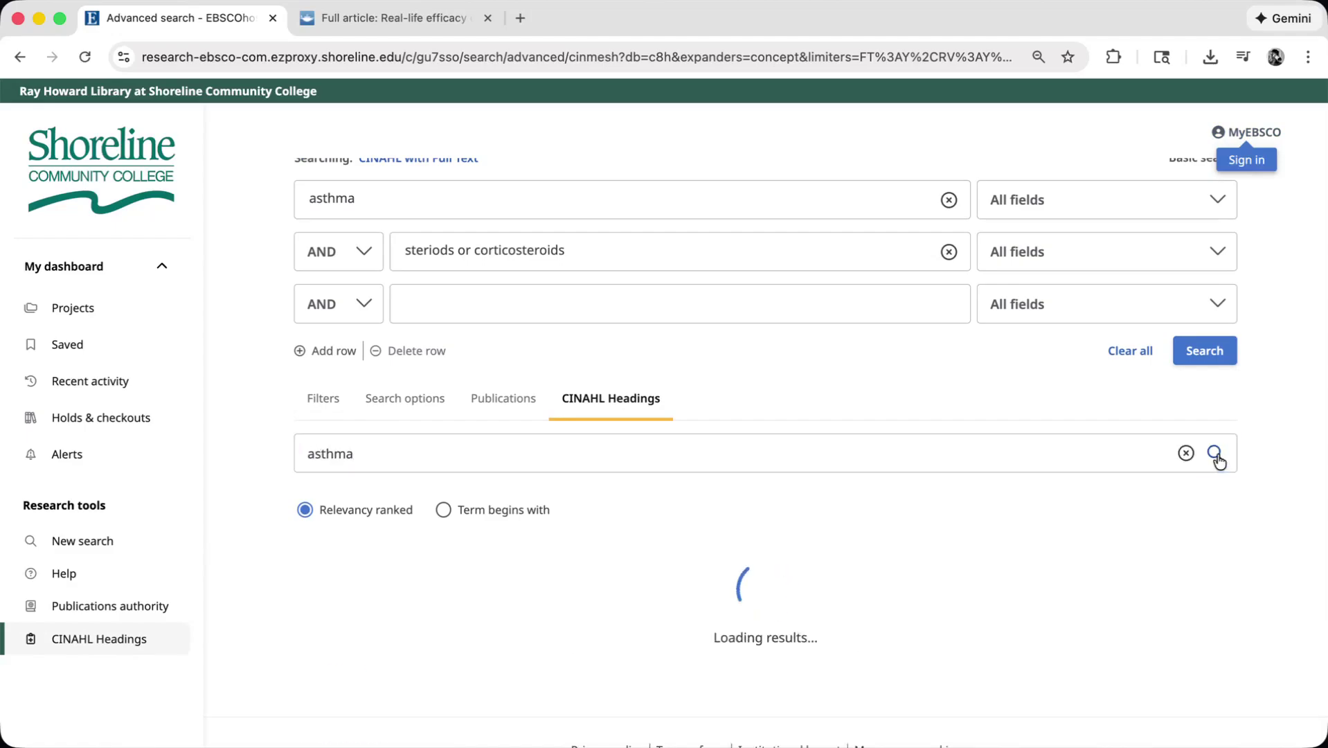
Examine the list of CINAHL headings related to asthma, including narrower terms, preferred-term references, and related conditions and therapies.
{"action": "scroll", "coordinate": [253, 495], "scroll_direction": "down", "scroll_amount": 4}
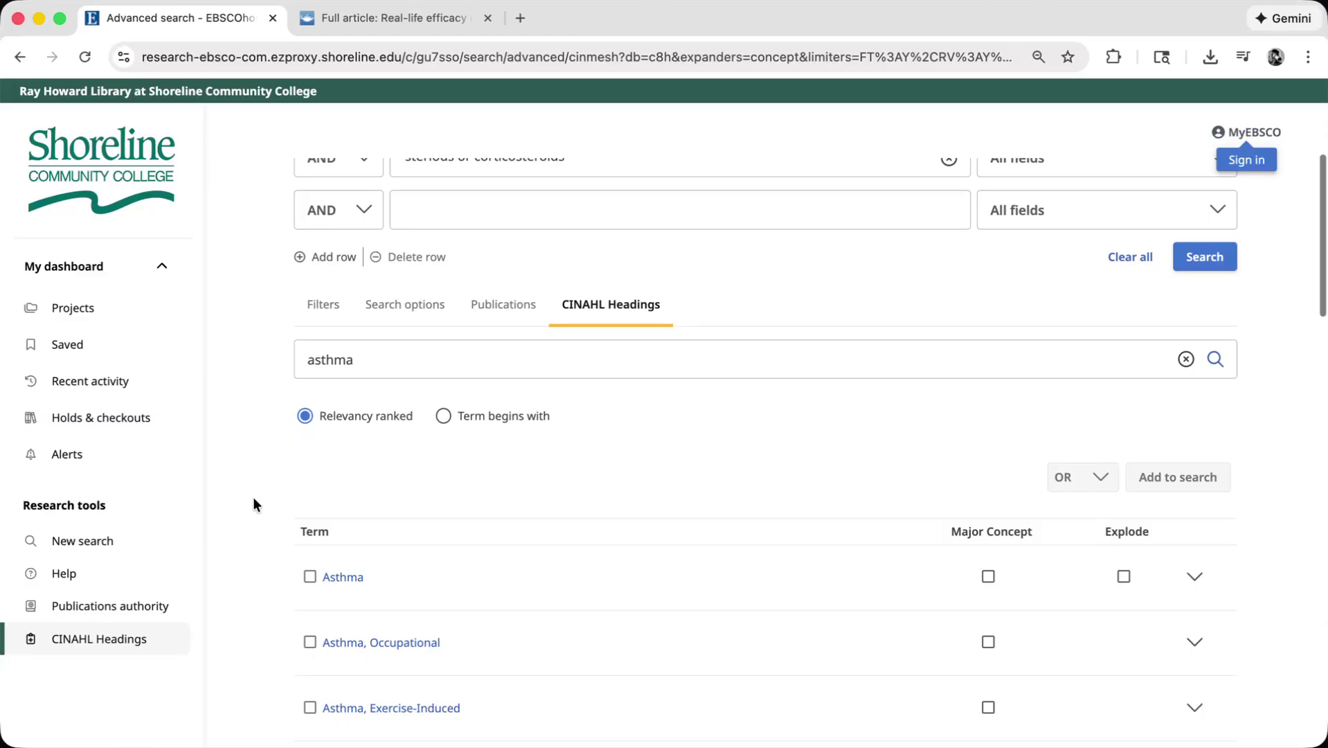
{"action": "scroll", "coordinate": [253, 497], "scroll_direction": "down", "scroll_amount": 3}
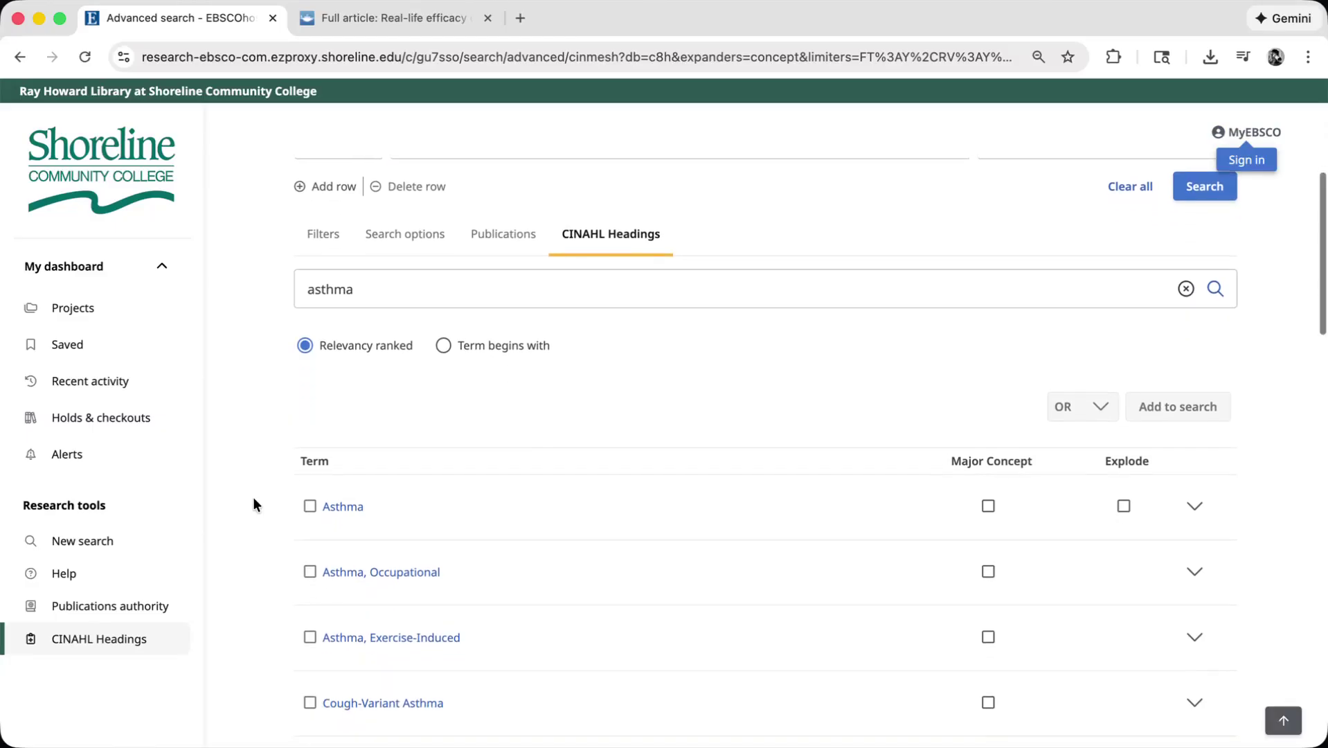
{"action": "scroll", "coordinate": [254, 498], "scroll_direction": "down", "scroll_amount": 4}
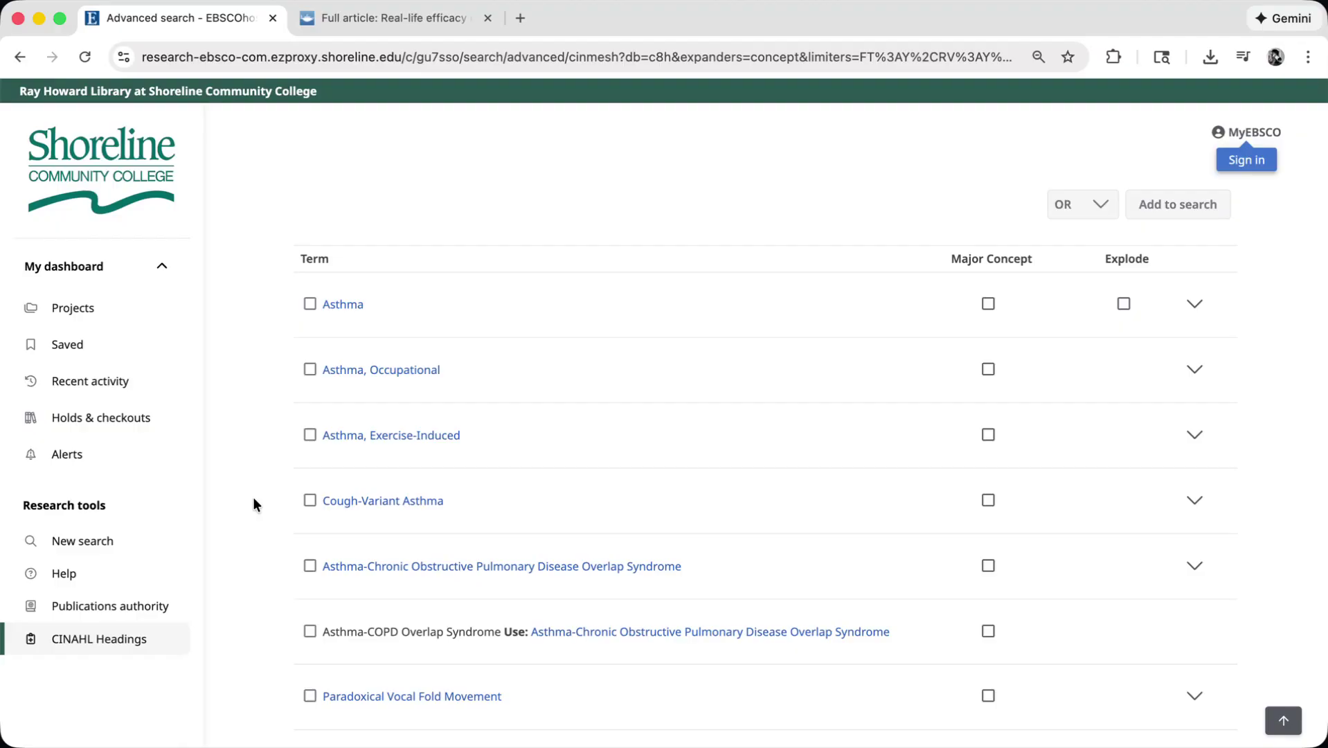
{"action": "scroll", "coordinate": [253, 498], "scroll_direction": "down", "scroll_amount": 3}
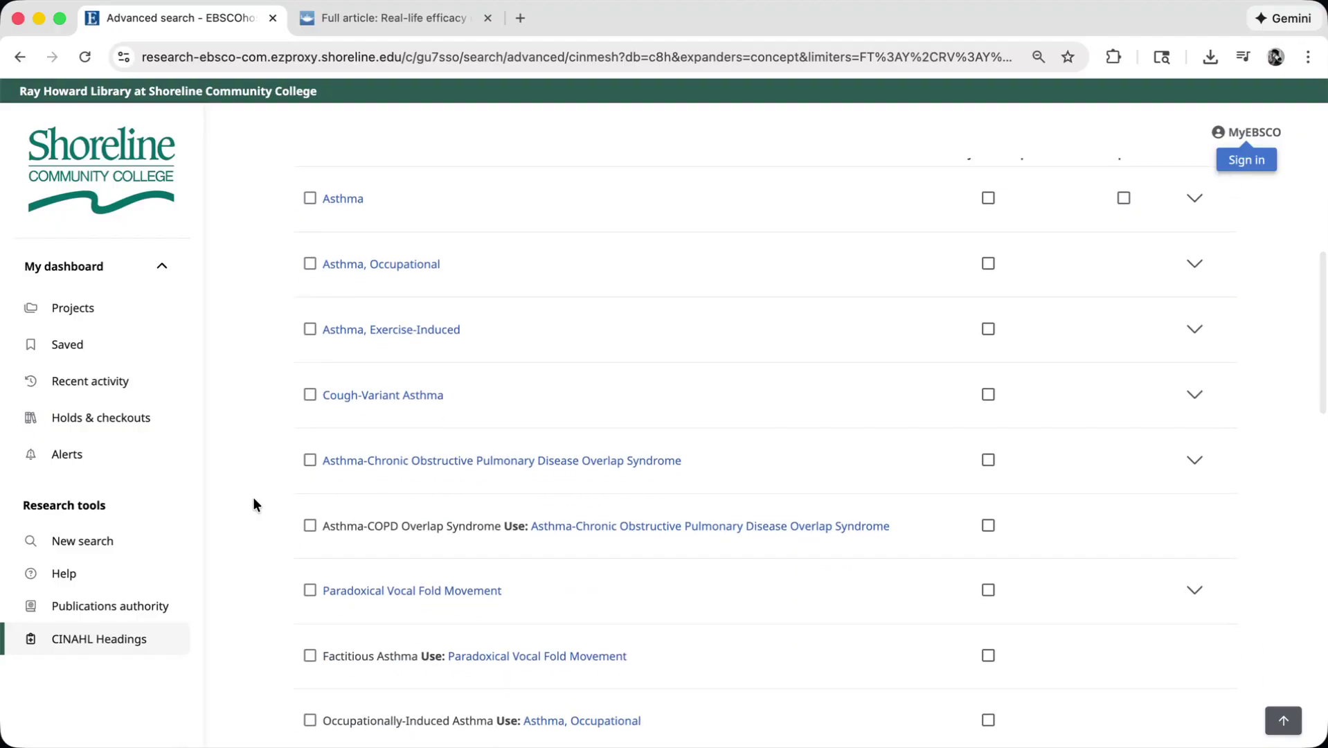
{"action": "scroll", "coordinate": [253, 498], "scroll_direction": "down", "scroll_amount": 3}
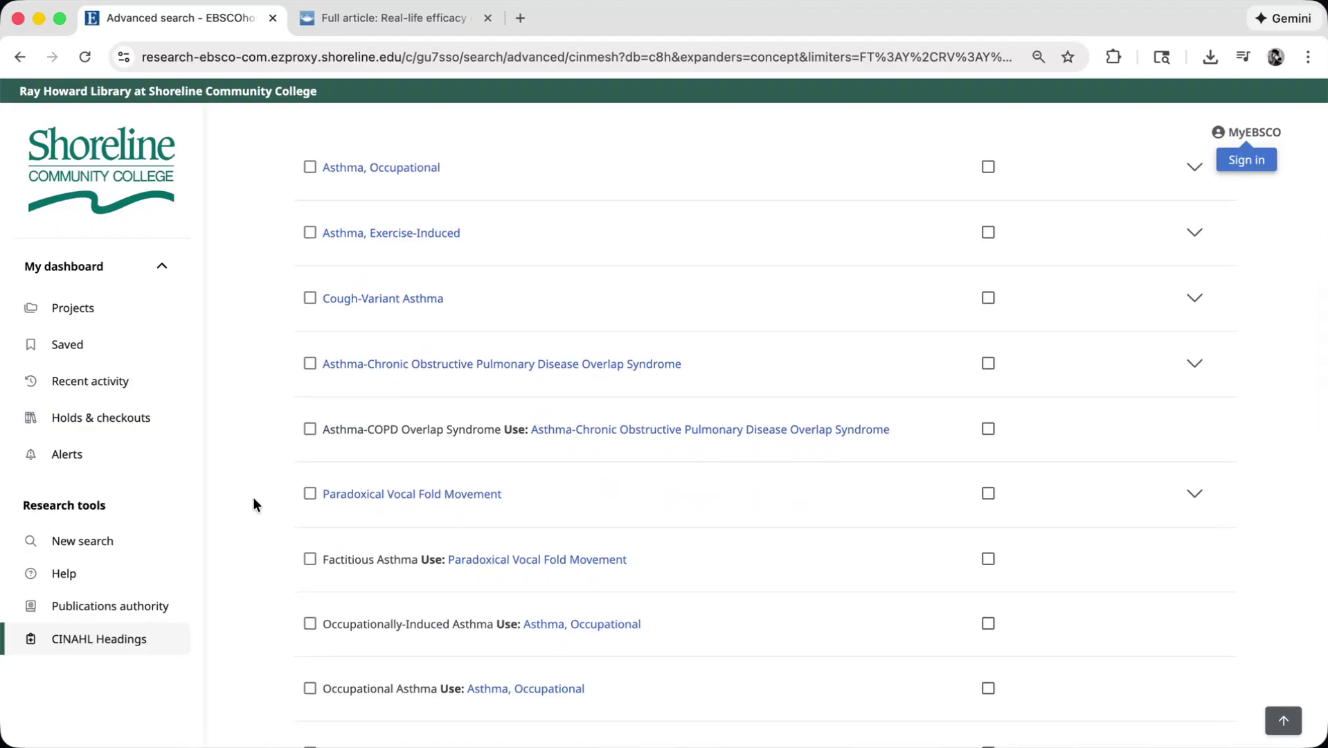
{"action": "scroll", "coordinate": [253, 504], "scroll_direction": "up", "scroll_amount": 2}
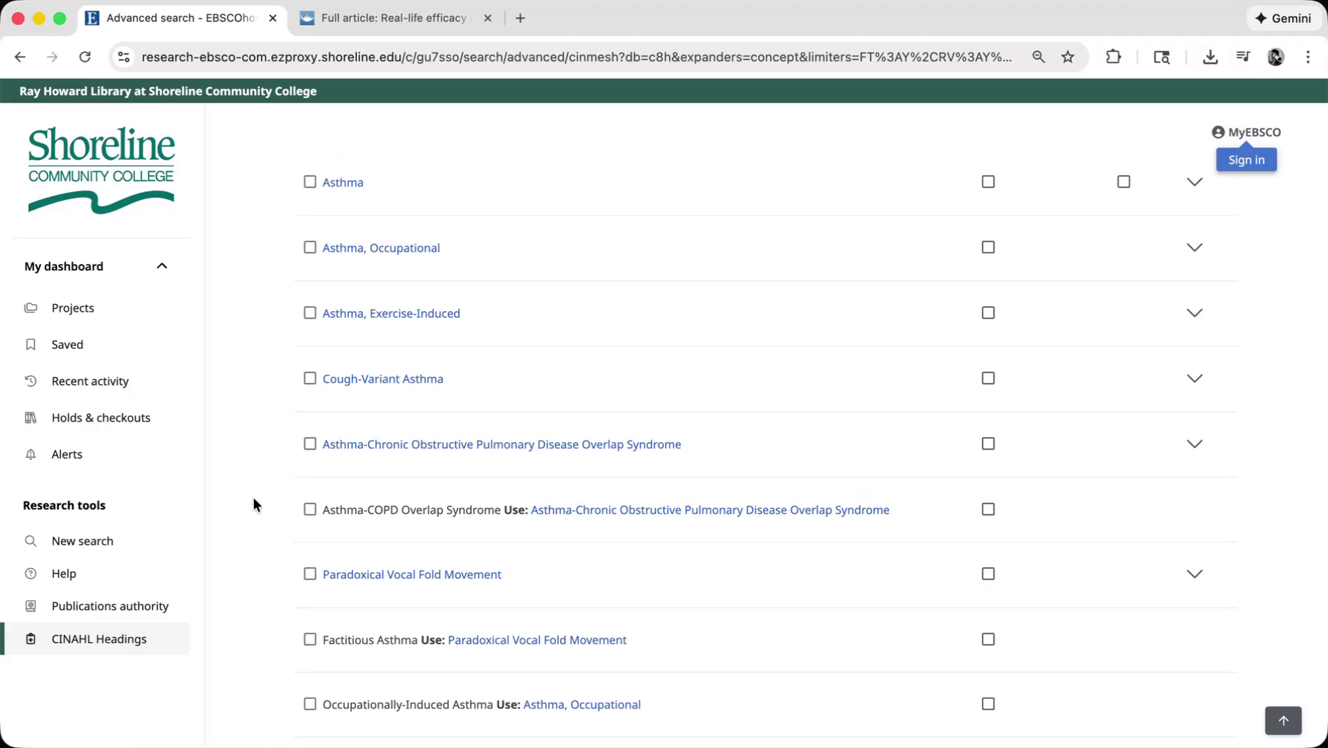
{"action": "scroll", "coordinate": [254, 504], "scroll_direction": "up", "scroll_amount": 4}
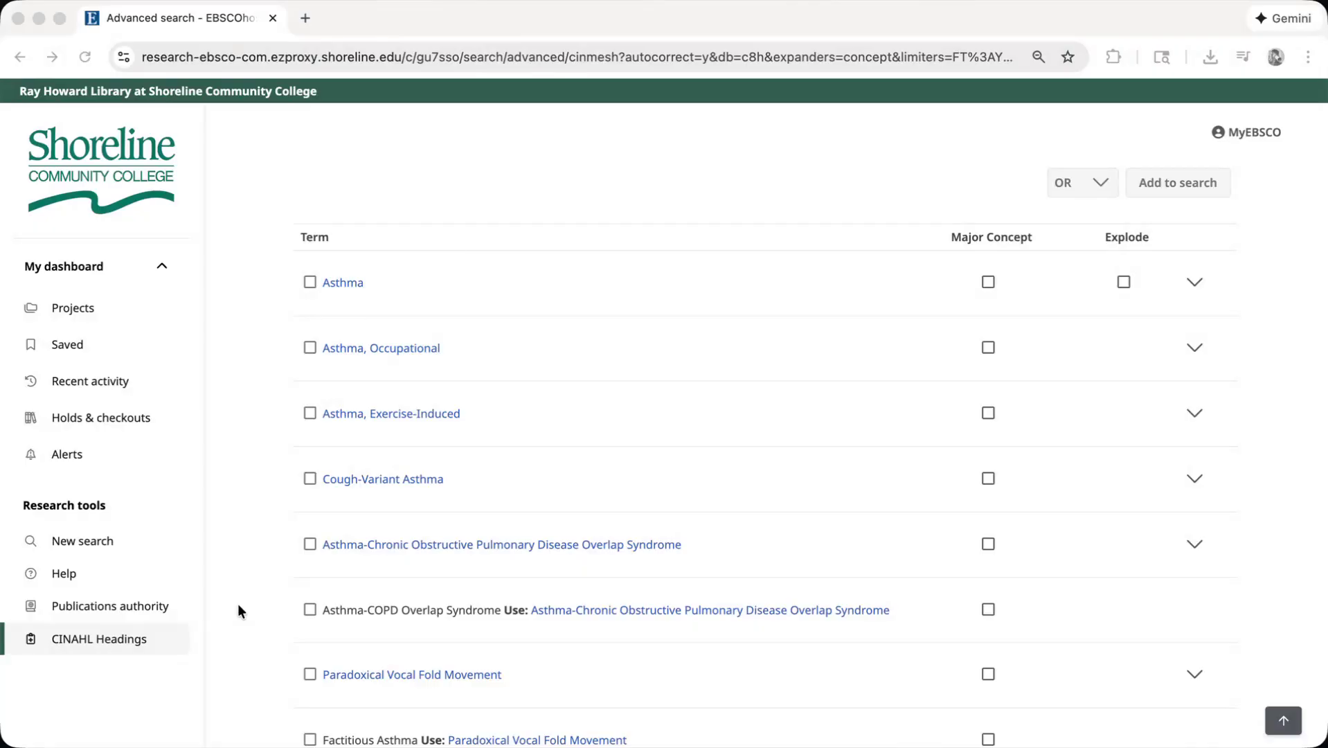
{"action": "scroll", "coordinate": [238, 605], "scroll_direction": "down", "scroll_amount": 3}
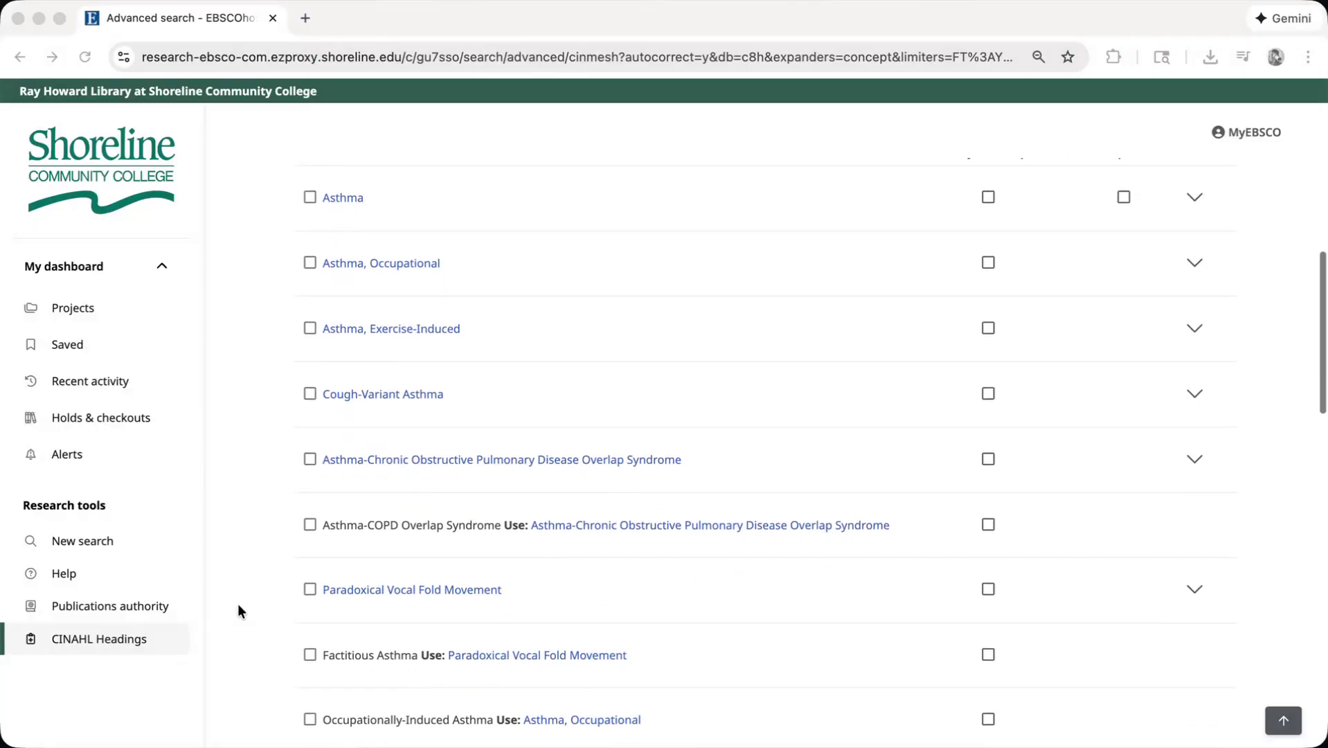
{"action": "scroll", "coordinate": [239, 604], "scroll_direction": "down", "scroll_amount": 5}
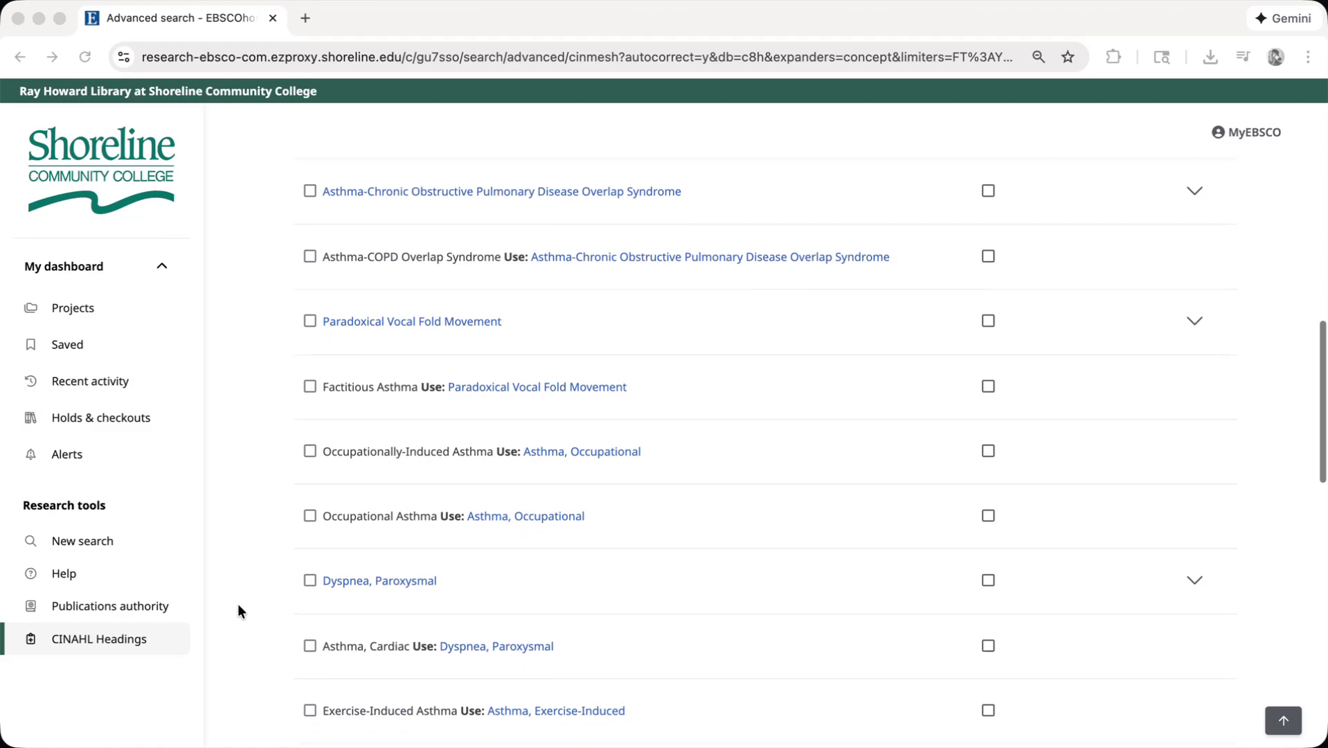
{"action": "scroll", "coordinate": [238, 605], "scroll_direction": "down", "scroll_amount": 3}
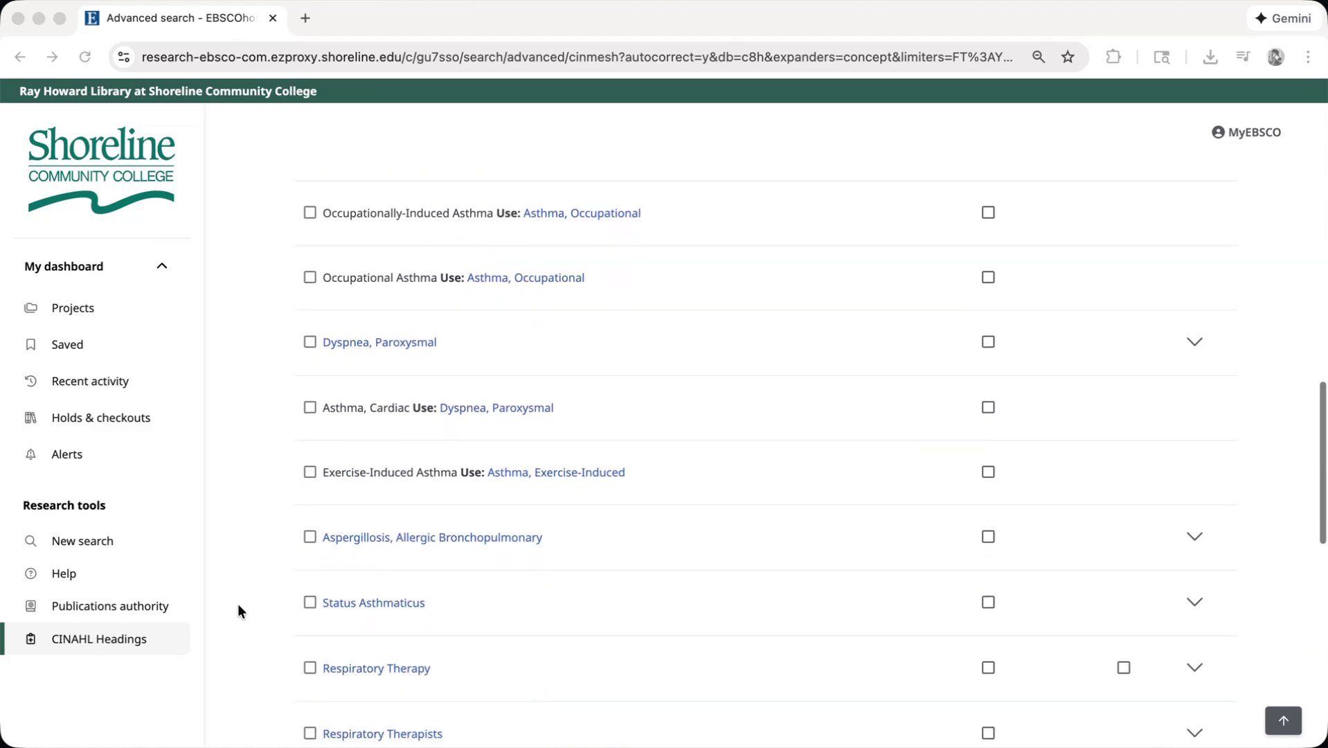
{"action": "scroll", "coordinate": [238, 605], "scroll_direction": "down", "scroll_amount": 1}
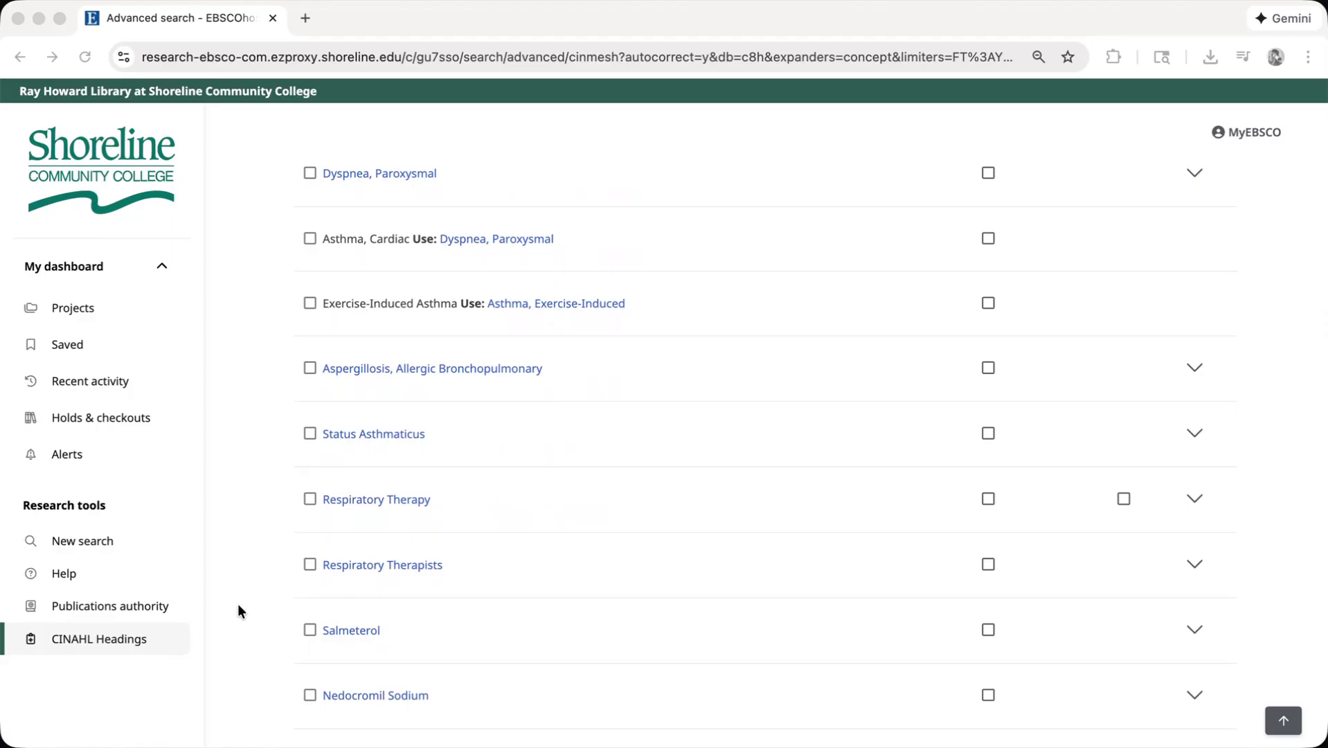
{"action": "scroll", "coordinate": [239, 611], "scroll_direction": "up", "scroll_amount": 10}
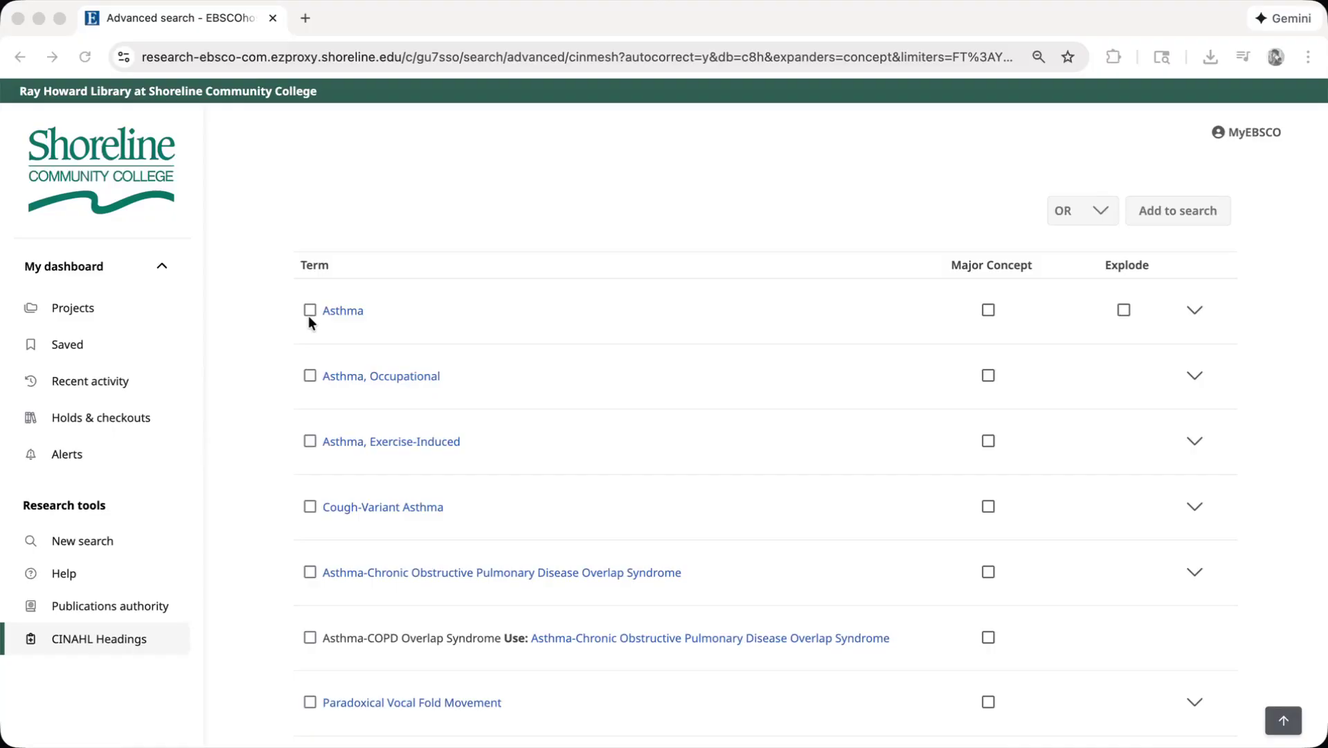
Select the Asthma heading and look through the subheadings available to restrict the search.
{"action": "left_click", "coordinate": [310, 310]}
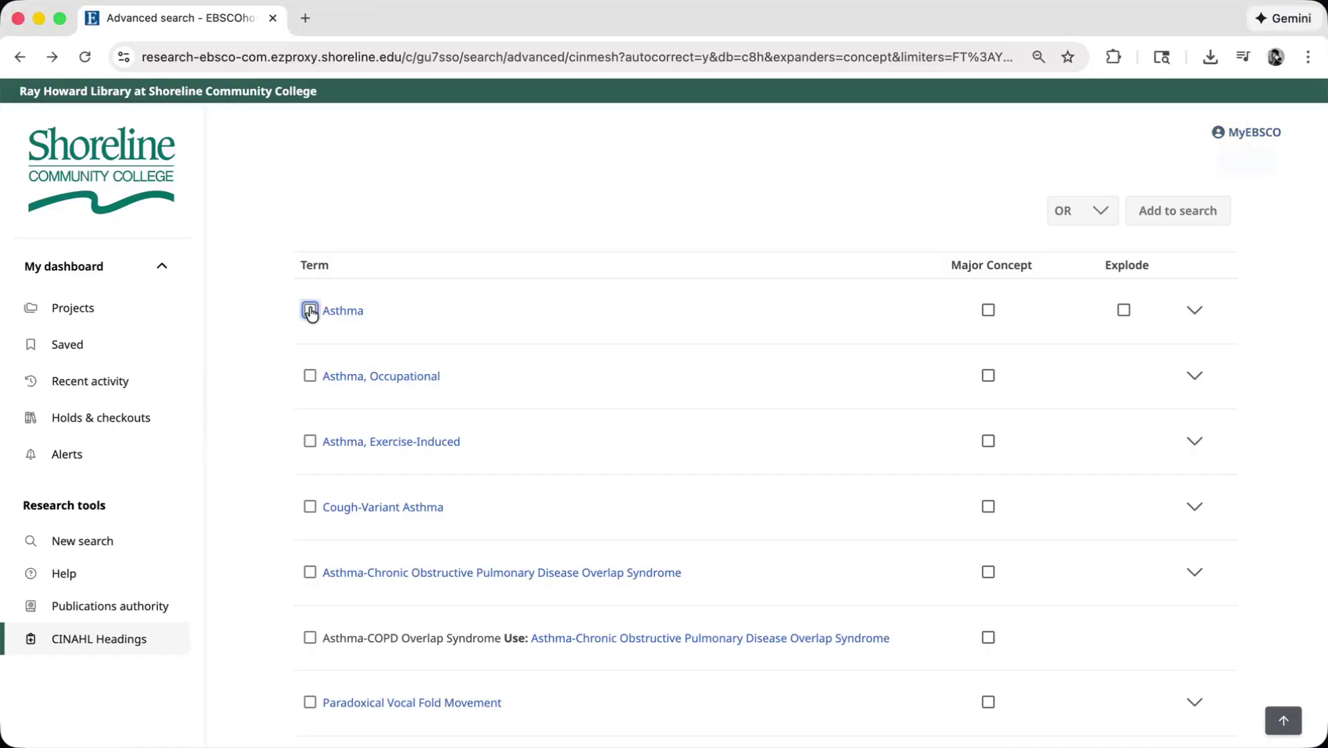
{"action": "scroll", "coordinate": [241, 344], "scroll_direction": "down", "scroll_amount": 3}
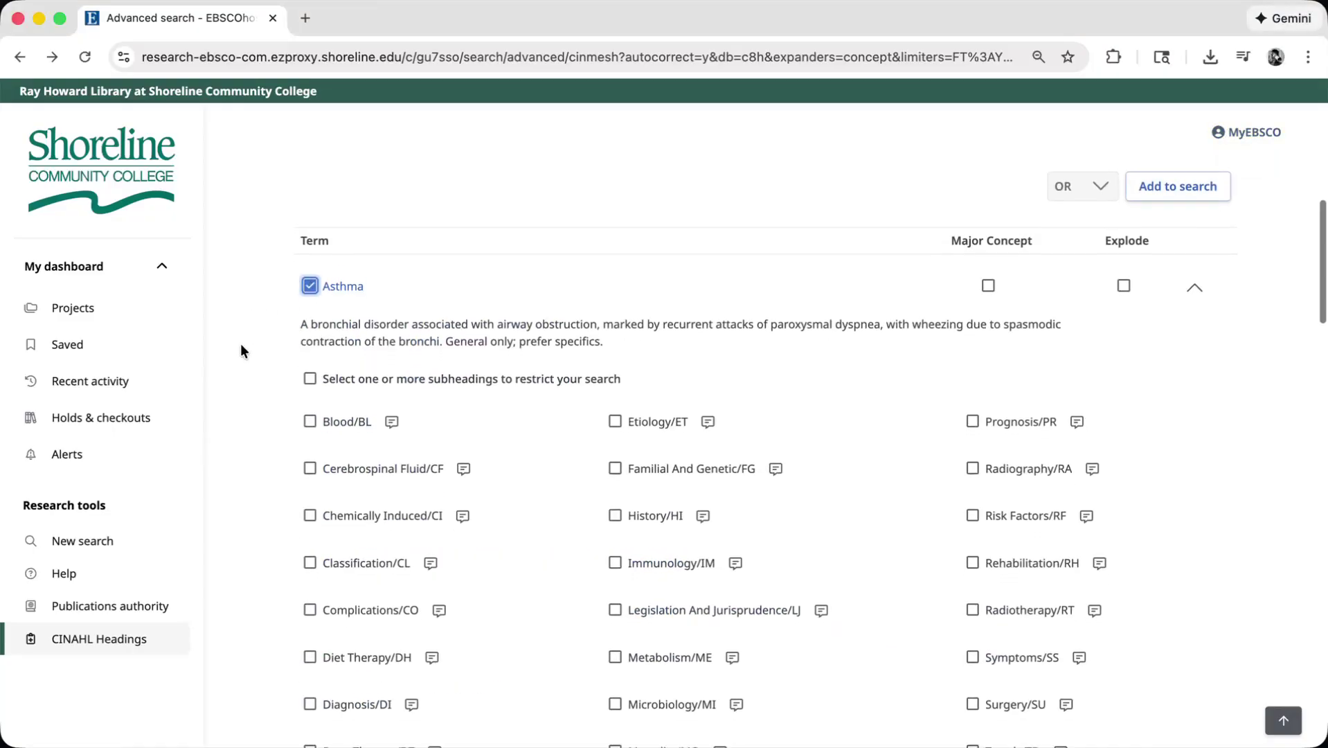
{"action": "scroll", "coordinate": [241, 344], "scroll_direction": "down", "scroll_amount": 3}
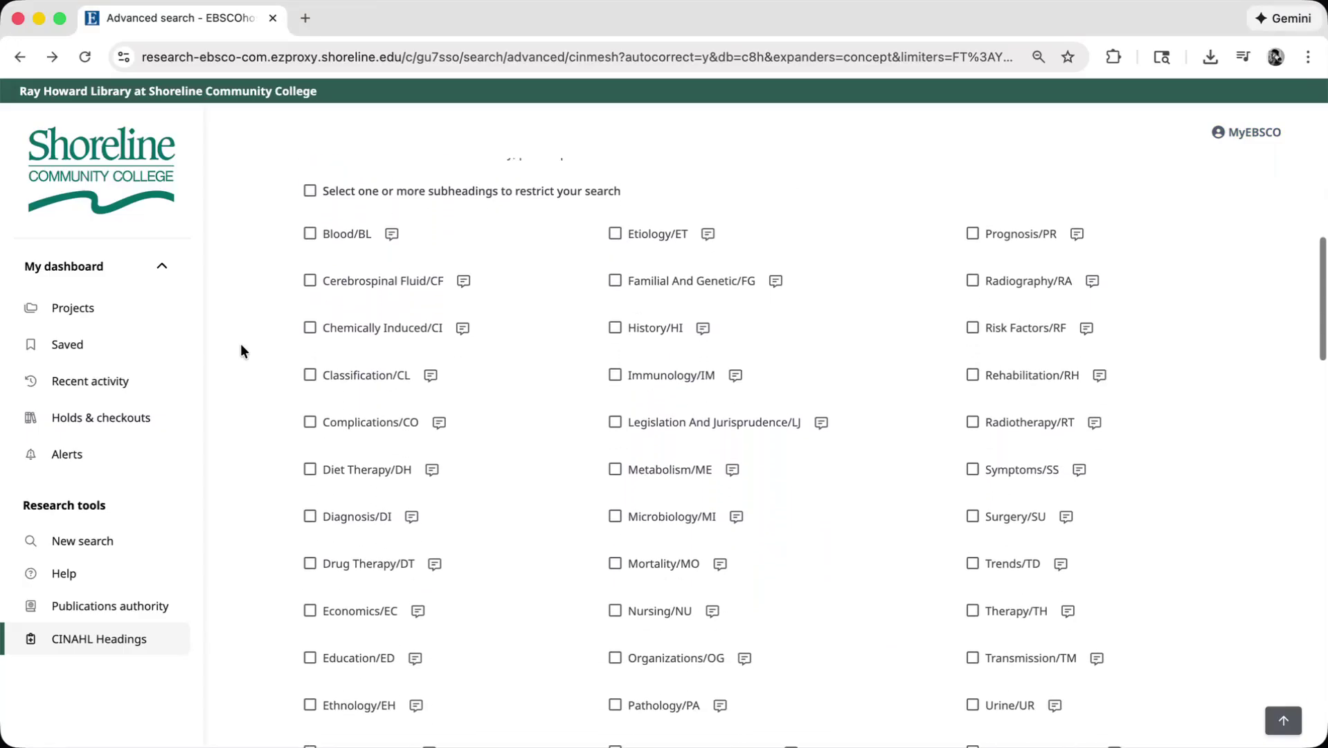
{"action": "scroll", "coordinate": [241, 344], "scroll_direction": "down", "scroll_amount": 3}
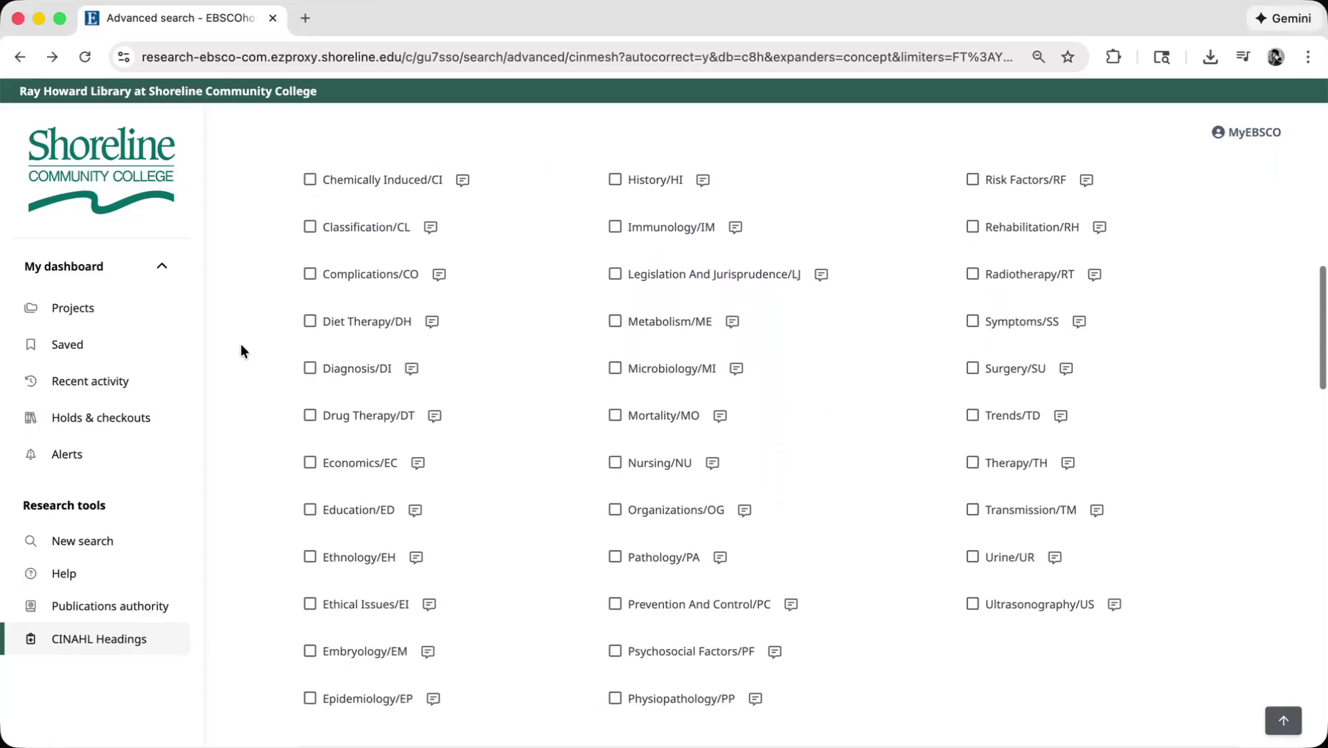
Restrict the Asthma heading to the Symptoms/SS subheading, add it to the search with AND, and run the search.
{"action": "scroll", "coordinate": [241, 351], "scroll_direction": "up", "scroll_amount": 4}
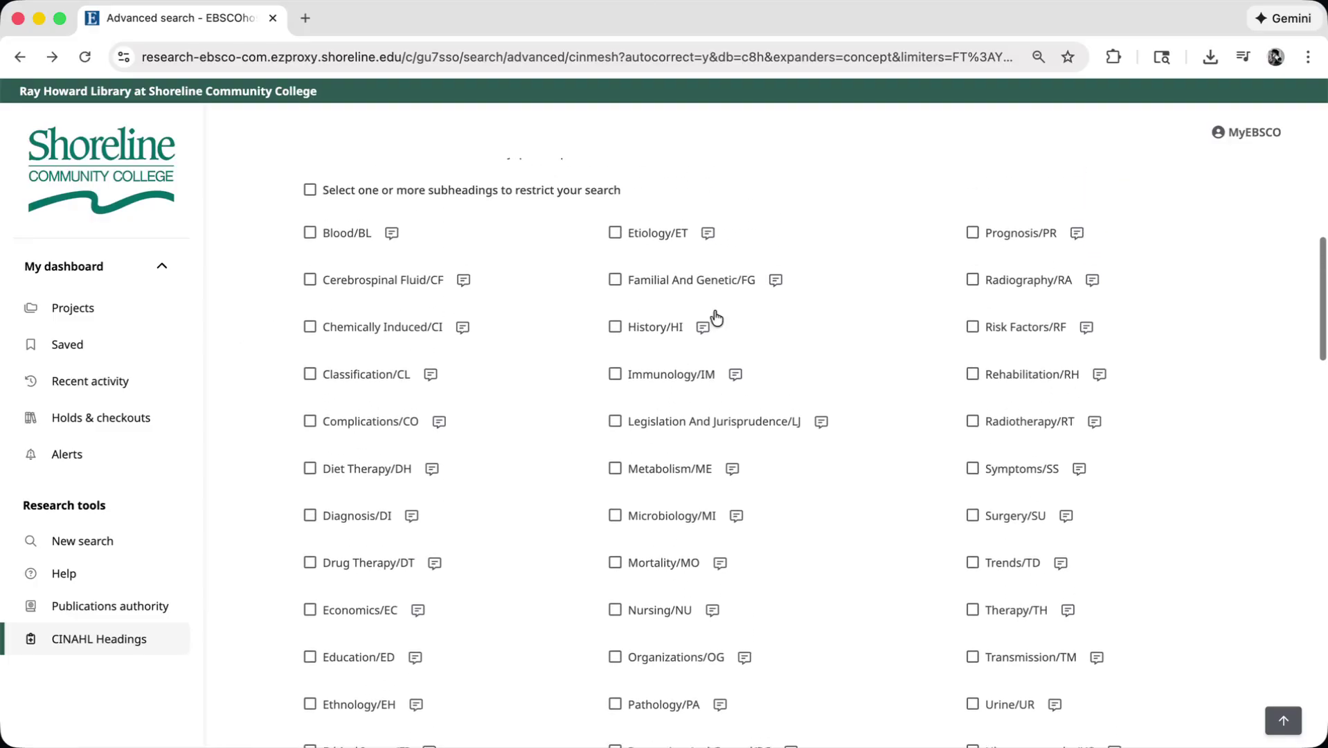
{"action": "left_click", "coordinate": [973, 471]}
{"action": "scroll", "coordinate": [1183, 509], "scroll_direction": "up", "scroll_amount": 5}
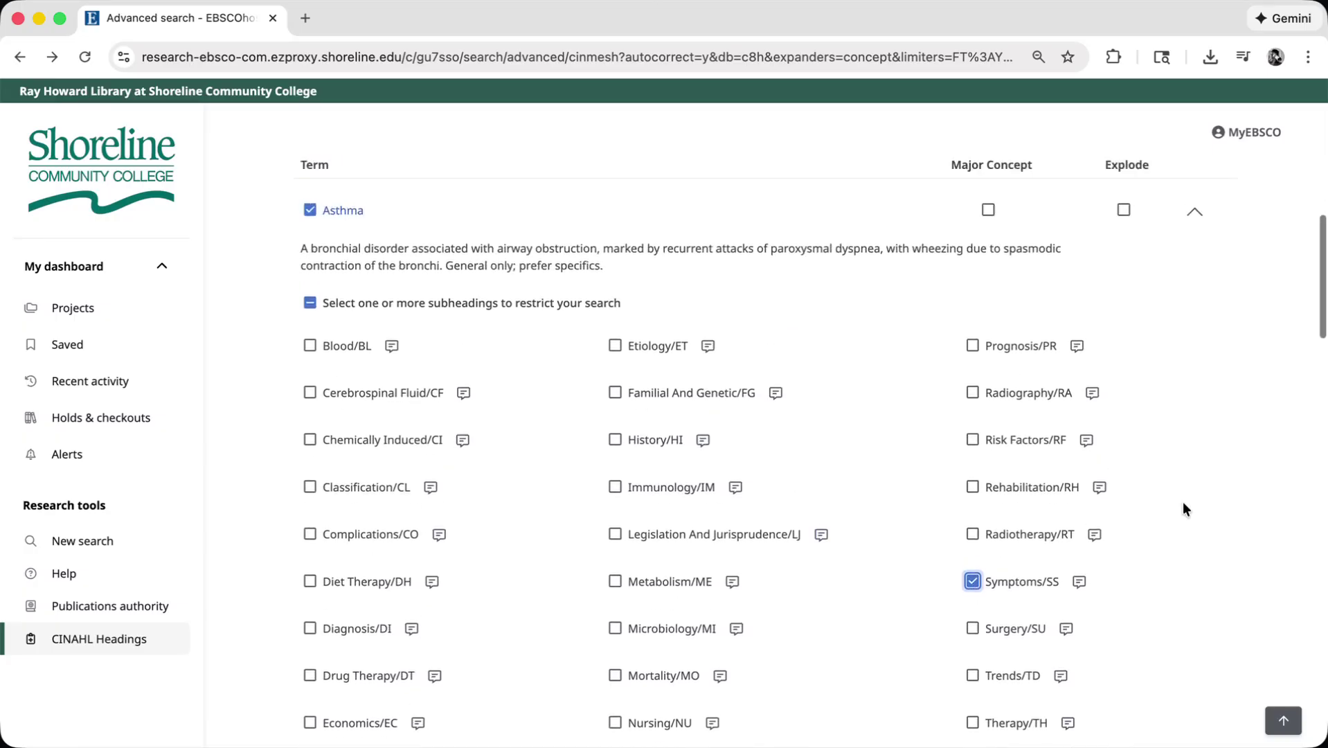
{"action": "left_click", "coordinate": [1181, 289]}
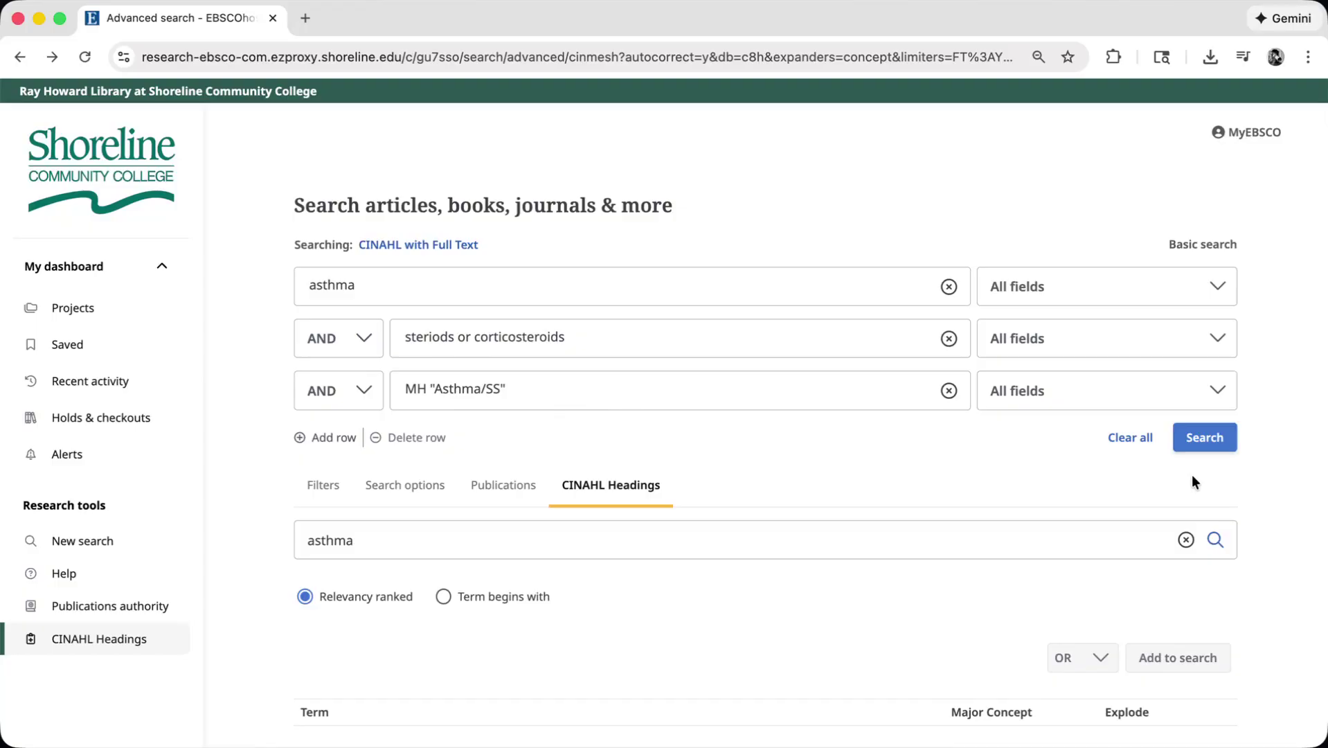
{"action": "left_click", "coordinate": [1202, 447]}
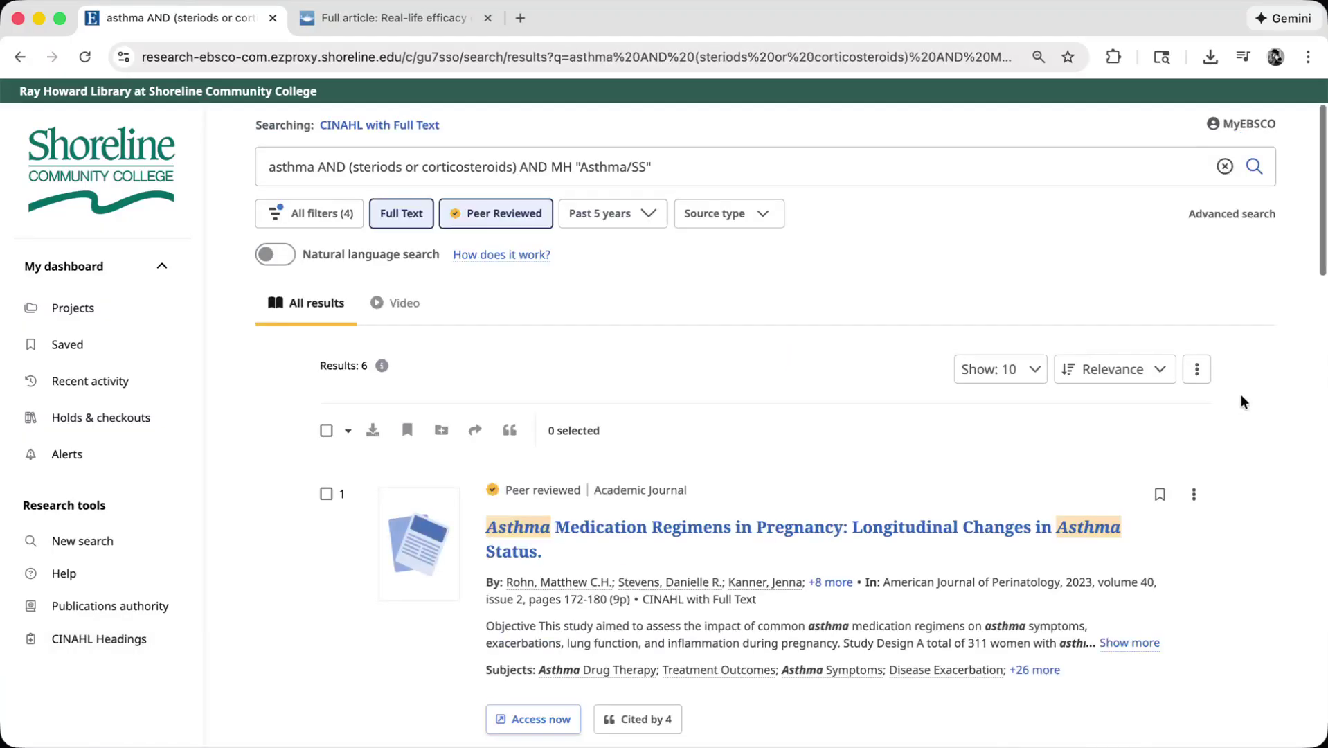
Examine the article results for the asthma and corticosteroids search restricted to MH "Asthma/SS".
{"action": "scroll", "coordinate": [1239, 394], "scroll_direction": "down", "scroll_amount": 2}
{"action": "scroll", "coordinate": [1240, 395], "scroll_direction": "down", "scroll_amount": 3}
{"action": "scroll", "coordinate": [1240, 402], "scroll_direction": "down", "scroll_amount": 1}
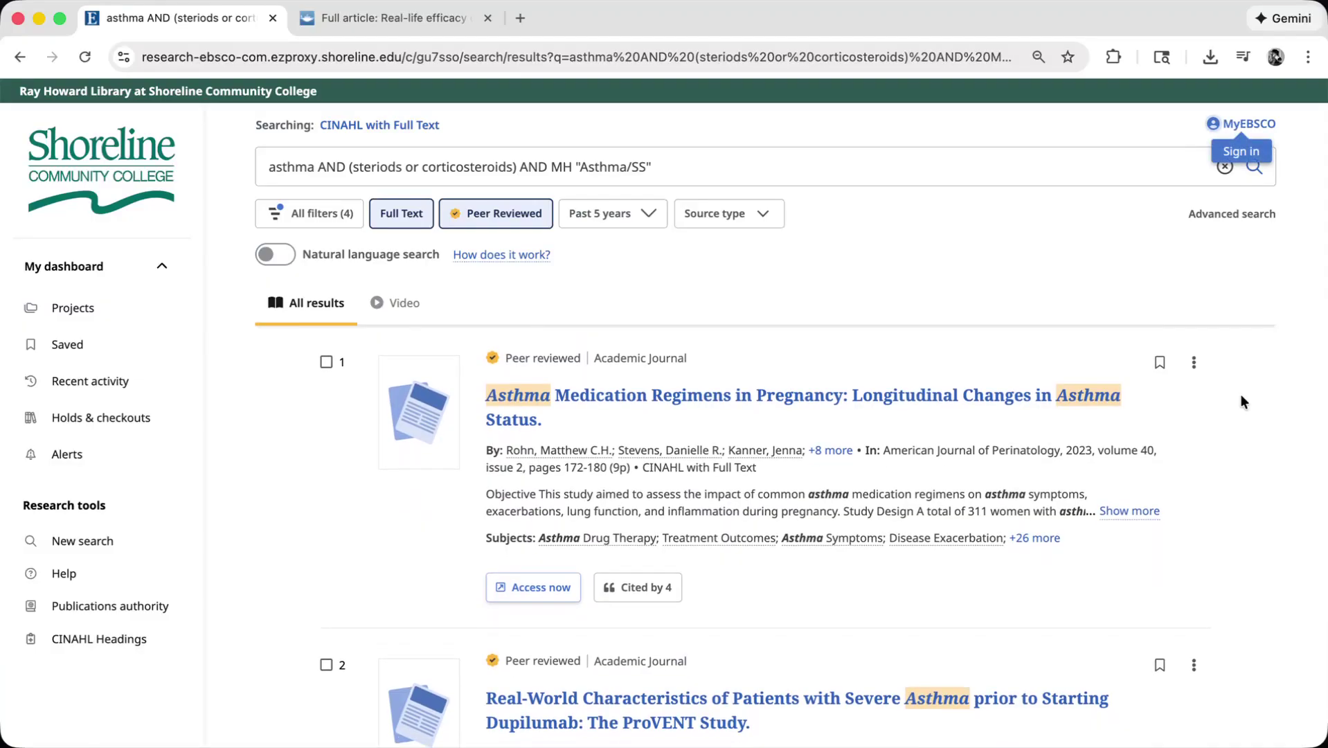
{"action": "scroll", "coordinate": [1240, 395], "scroll_direction": "down", "scroll_amount": 5}
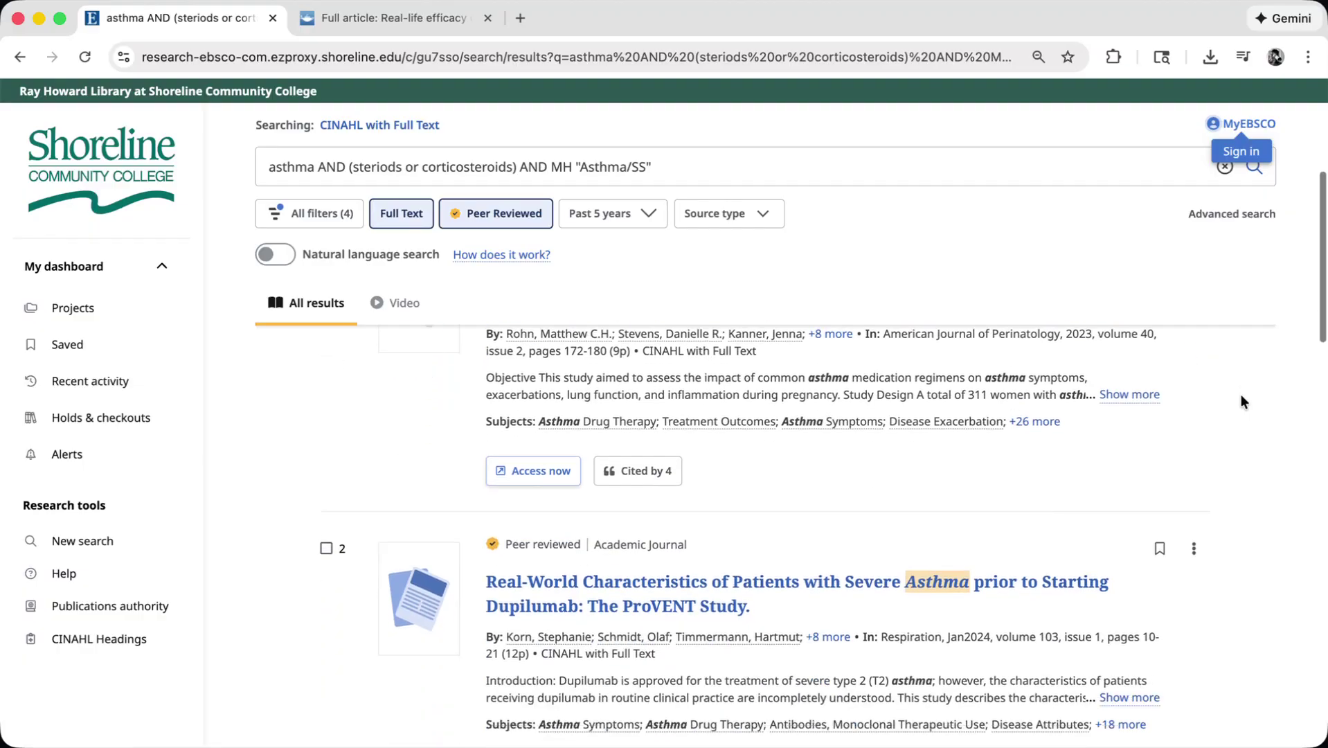
{"action": "scroll", "coordinate": [1240, 394], "scroll_direction": "down", "scroll_amount": 5}
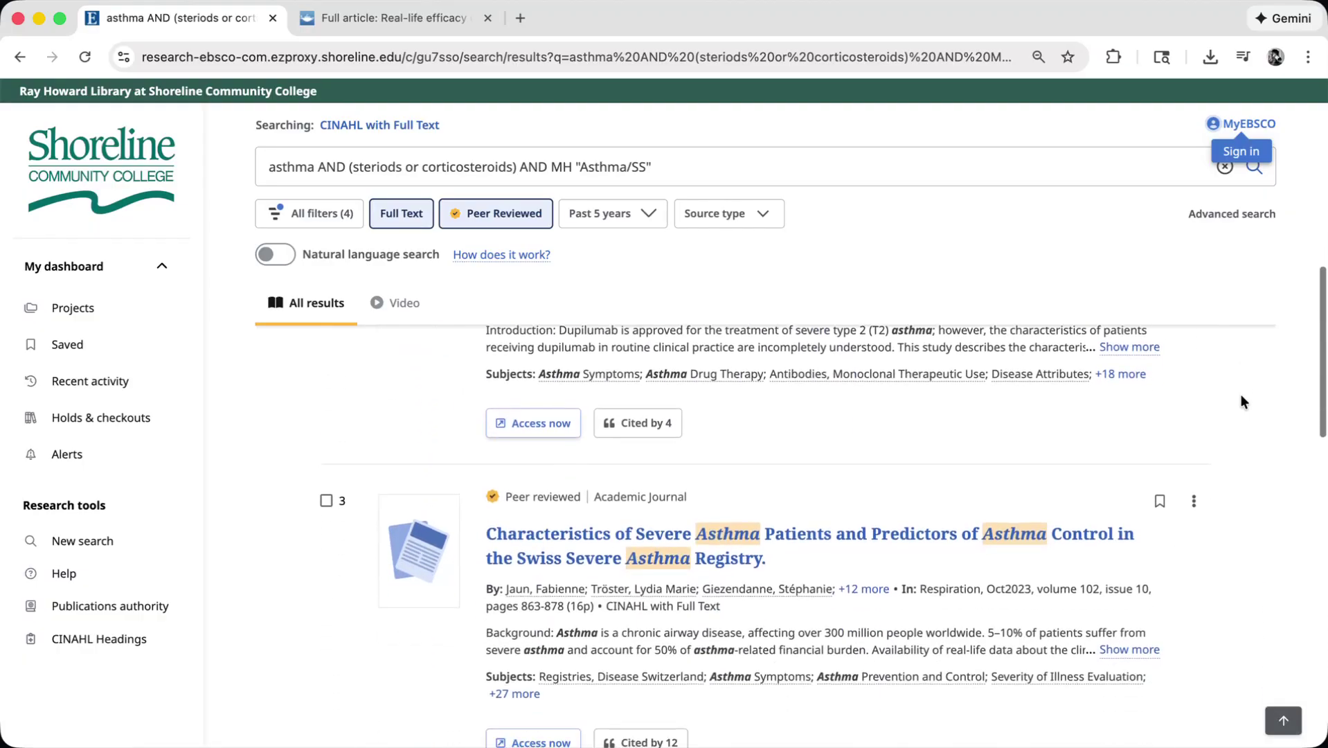
{"action": "scroll", "coordinate": [1241, 394], "scroll_direction": "down", "scroll_amount": 1}
{"action": "scroll", "coordinate": [1241, 394], "scroll_direction": "up", "scroll_amount": 5}
{"action": "scroll", "coordinate": [1240, 394], "scroll_direction": "up", "scroll_amount": 8}
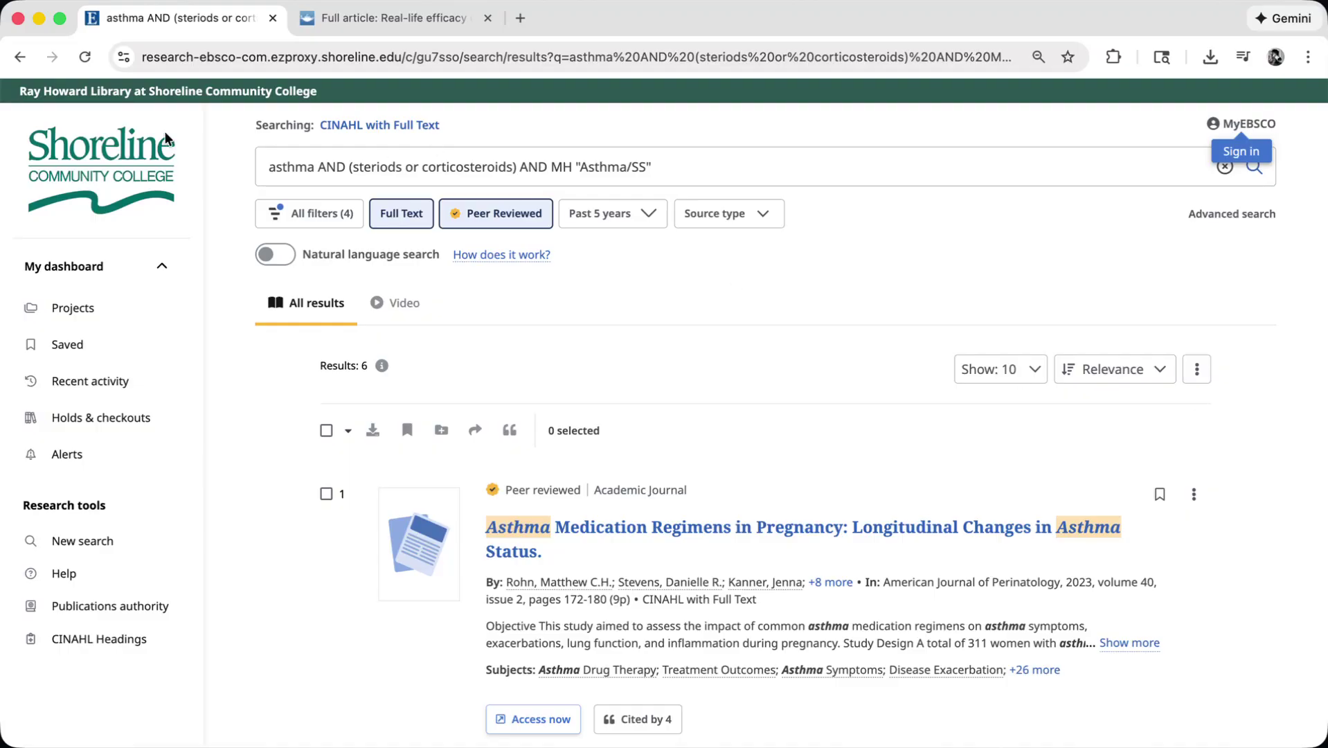
Return to the advanced search and its list of CINAHL headings for "asthma".
{"action": "left_click", "coordinate": [21, 57]}
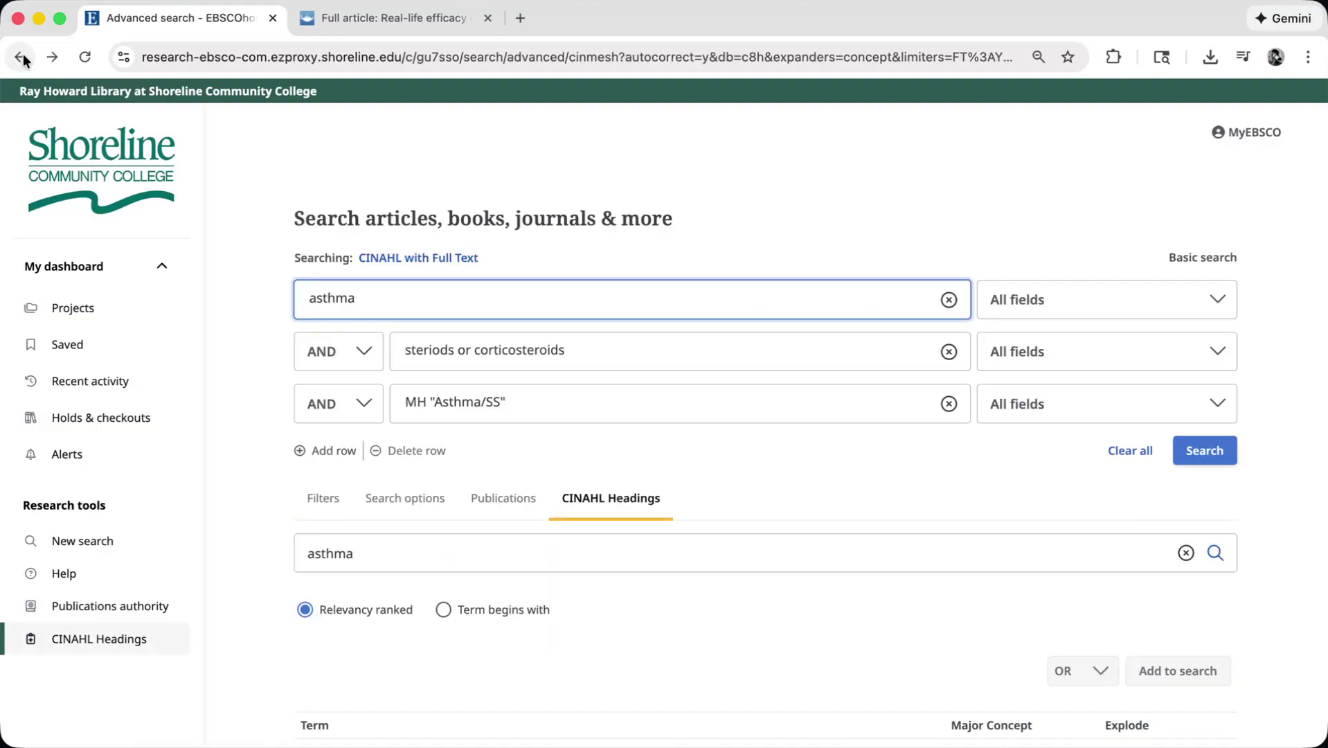
{"action": "scroll", "coordinate": [237, 462], "scroll_direction": "down", "scroll_amount": 8}
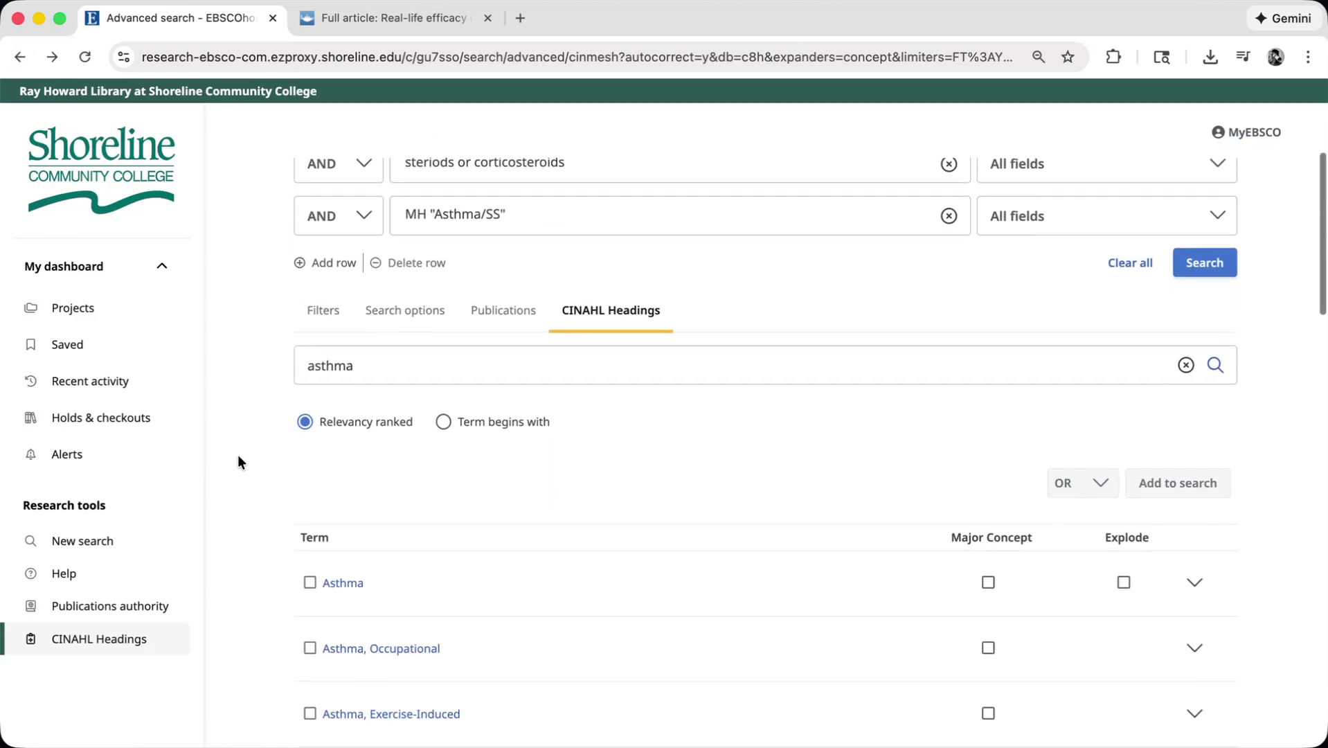